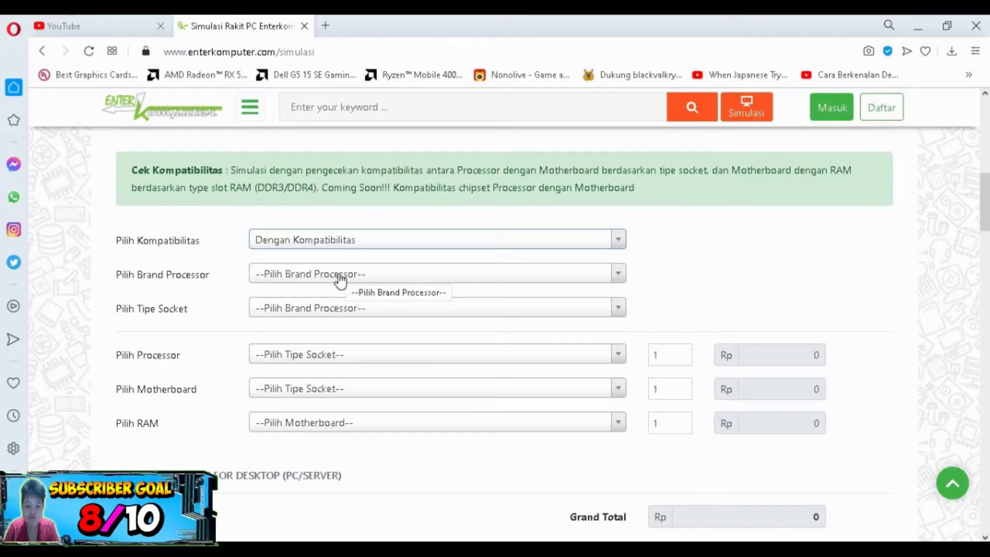
Step: Set the processor brand to Intel in the PC build simulation
click(340, 279)
click(340, 279)
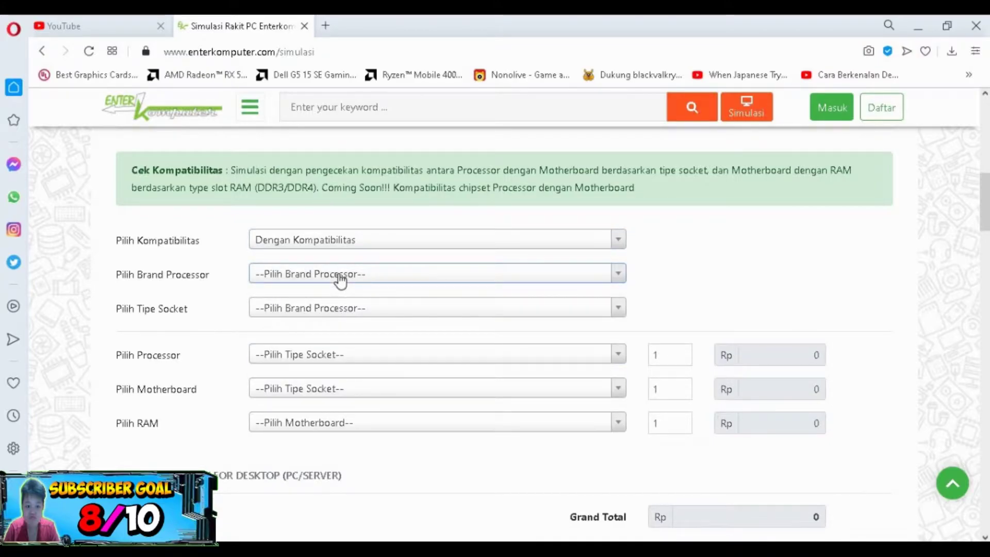
click(341, 279)
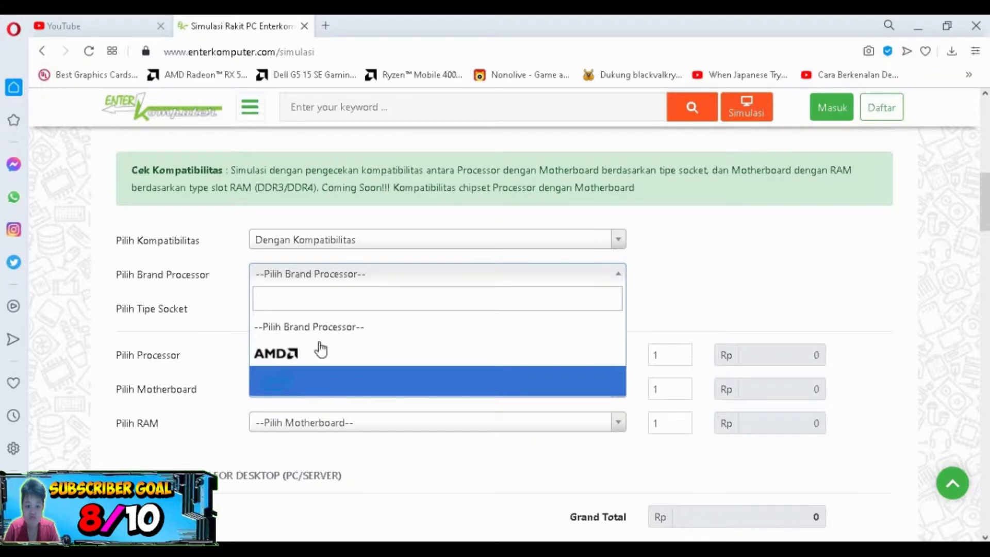
click(327, 381)
Step: Set the processor socket type to LGA 1151 for the Intel build
click(338, 310)
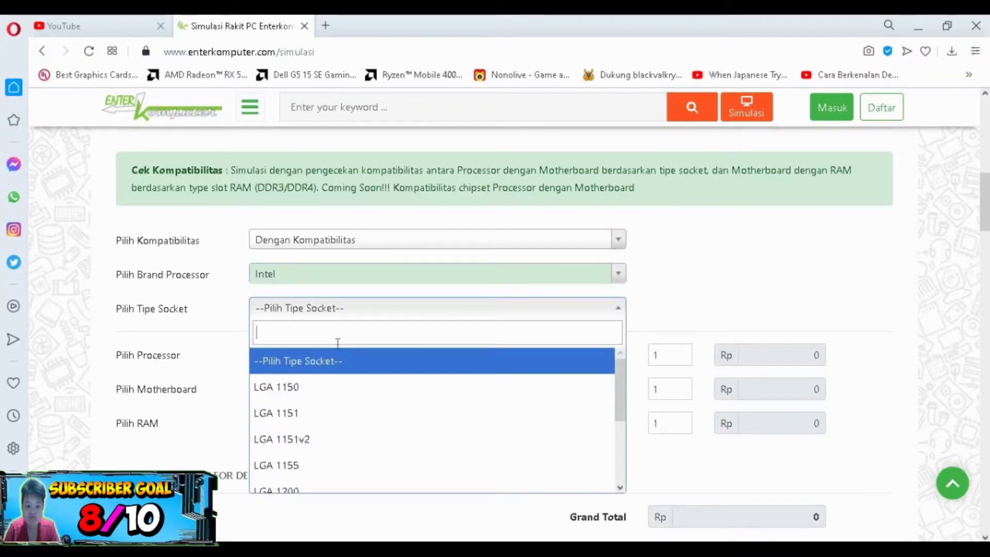
click(289, 414)
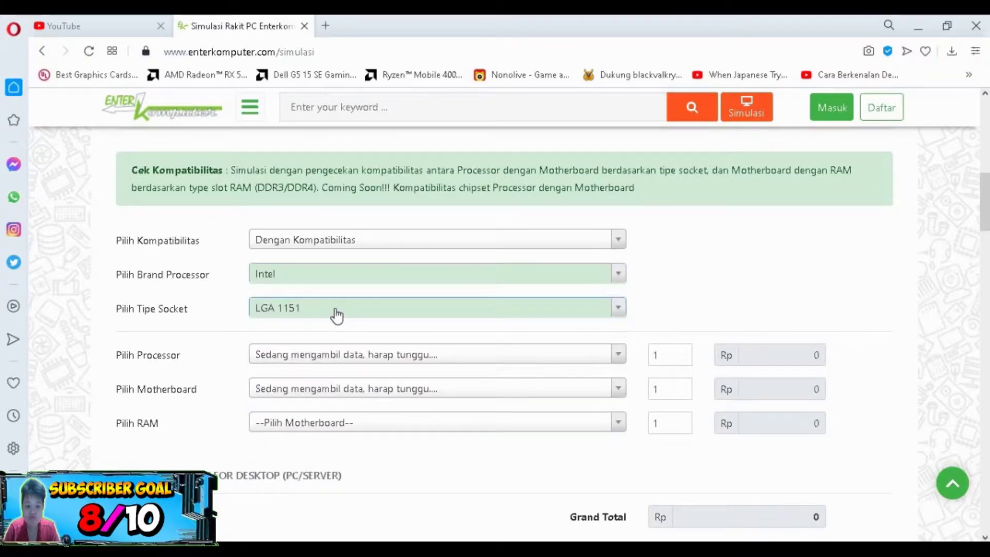
click(337, 312)
scroll(331, 398, down, 1)
scroll(338, 377, up, 1)
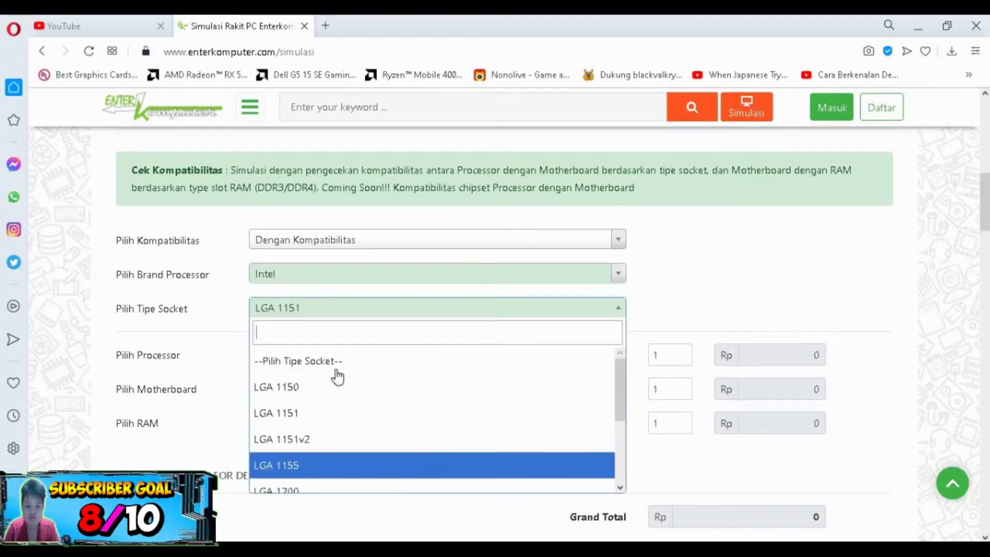
click(303, 414)
Step: Choose the Intel Pentium G4400 3.3Ghz Cache 3MB [Tray] Socket LGA 1151 Skylake as the processor
click(314, 361)
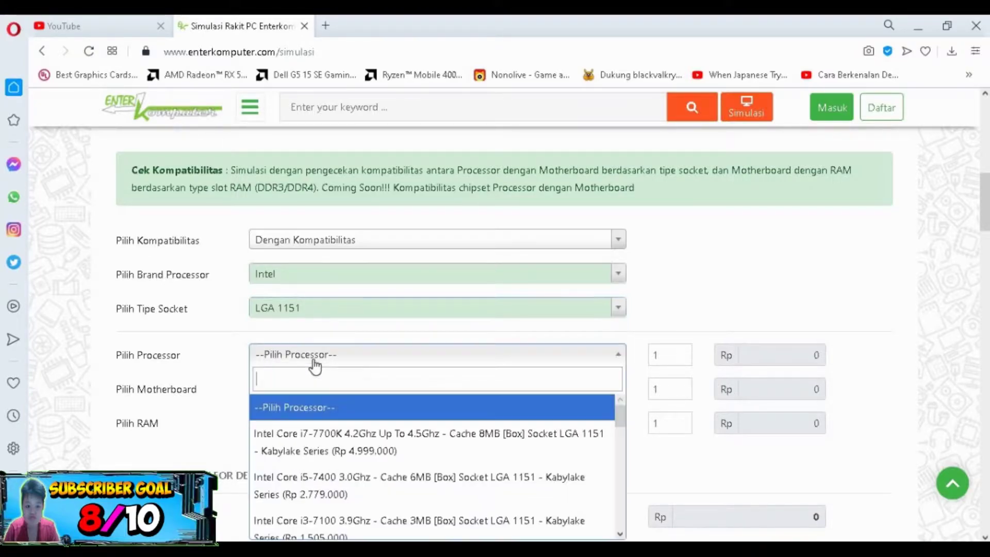
scroll(468, 324, down, 3)
scroll(469, 324, down, 10)
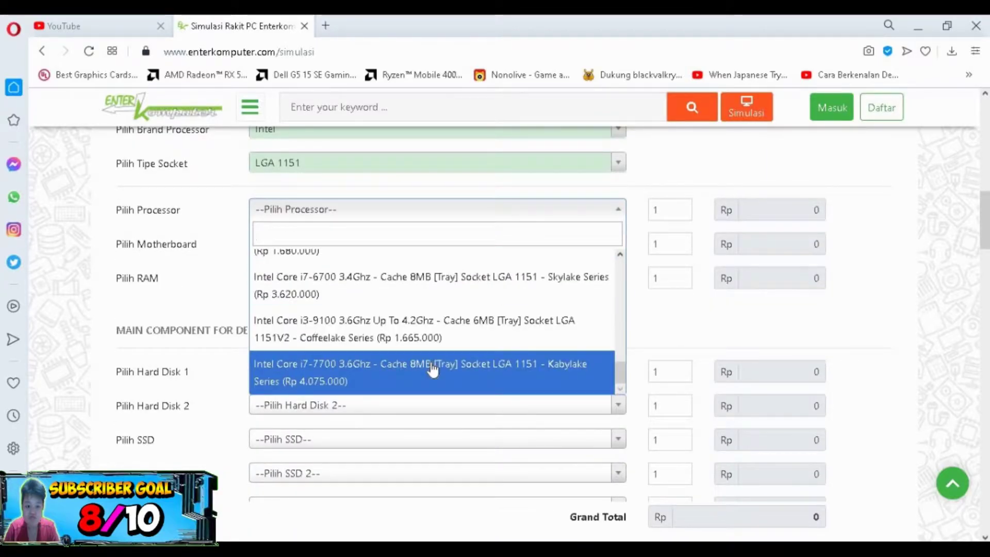
scroll(432, 369, up, 5)
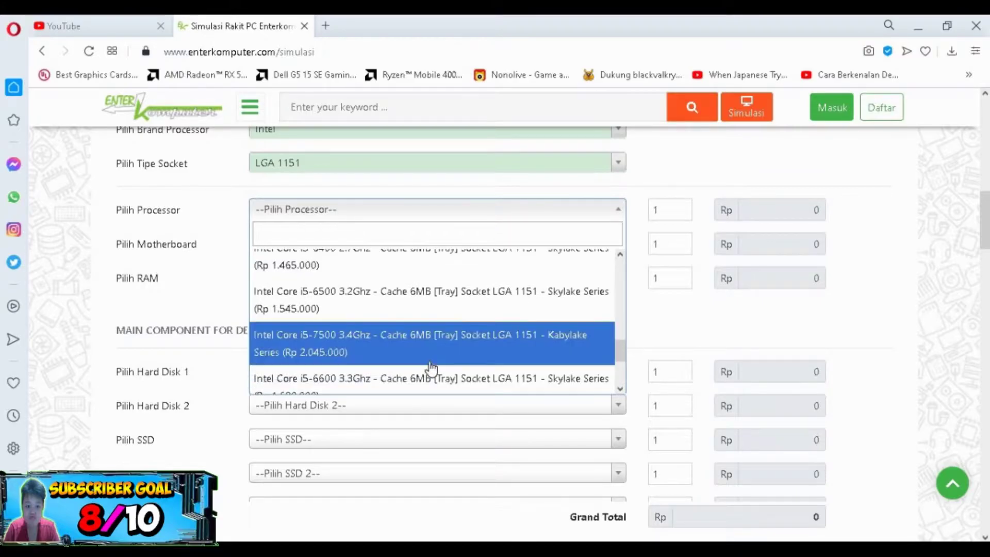
scroll(431, 369, up, 5)
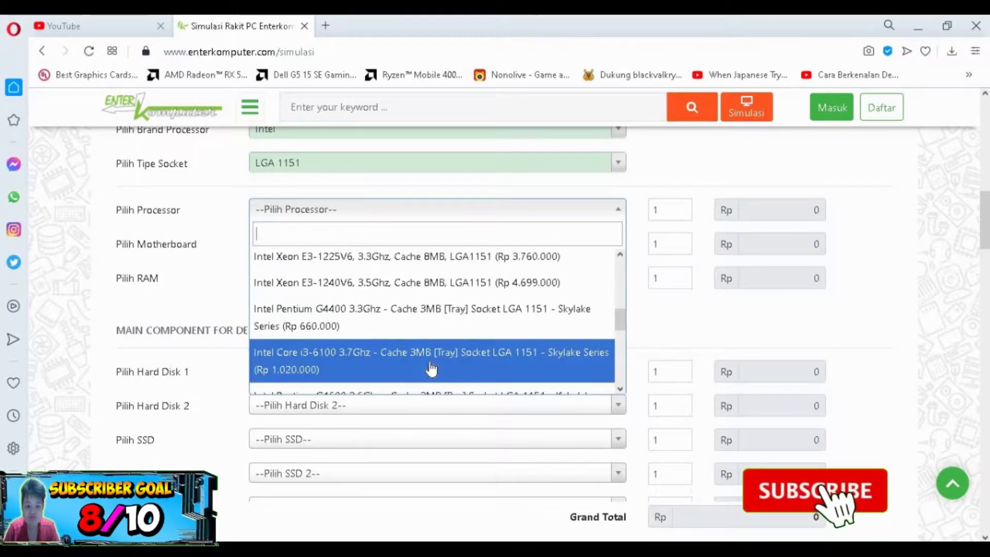
scroll(431, 364, up, 10)
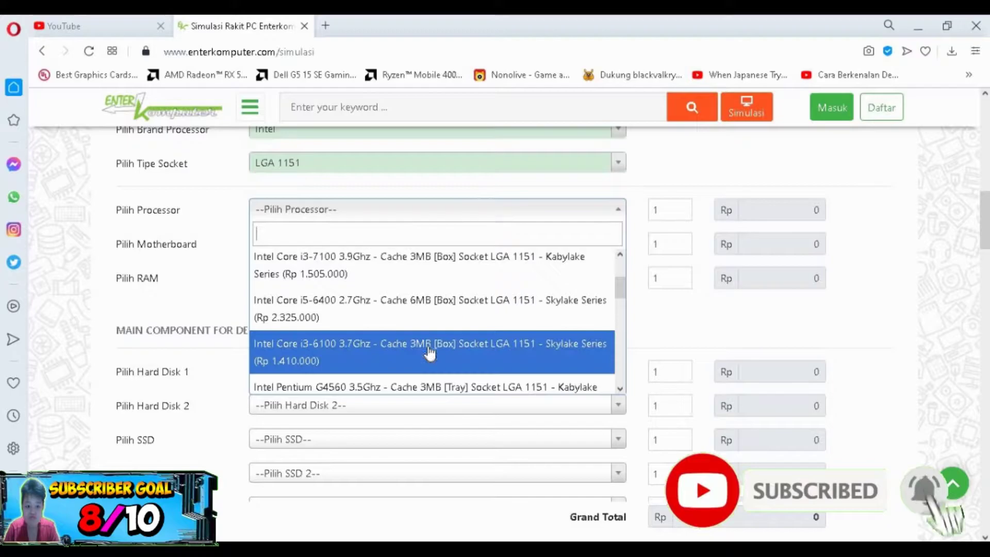
scroll(418, 338, down, 5)
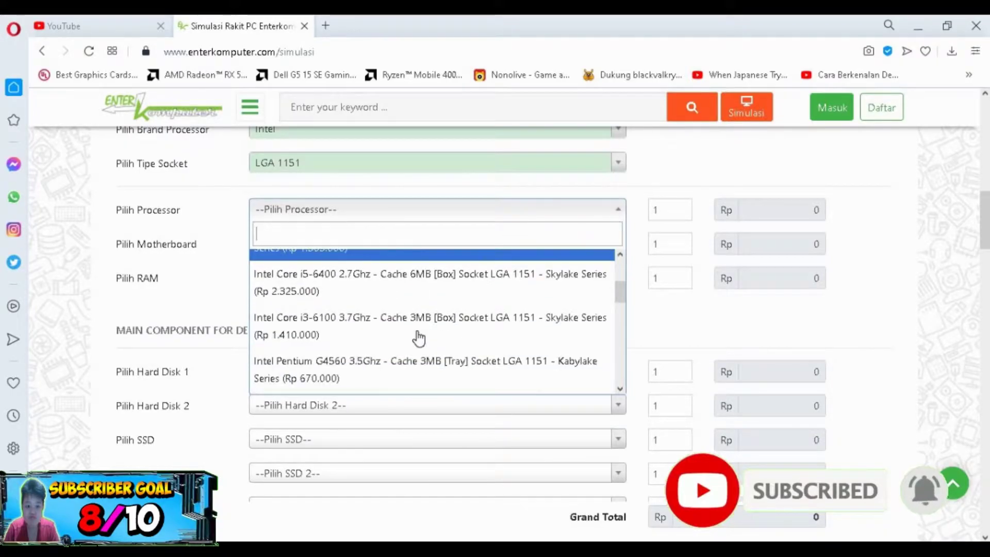
scroll(419, 338, down, 2)
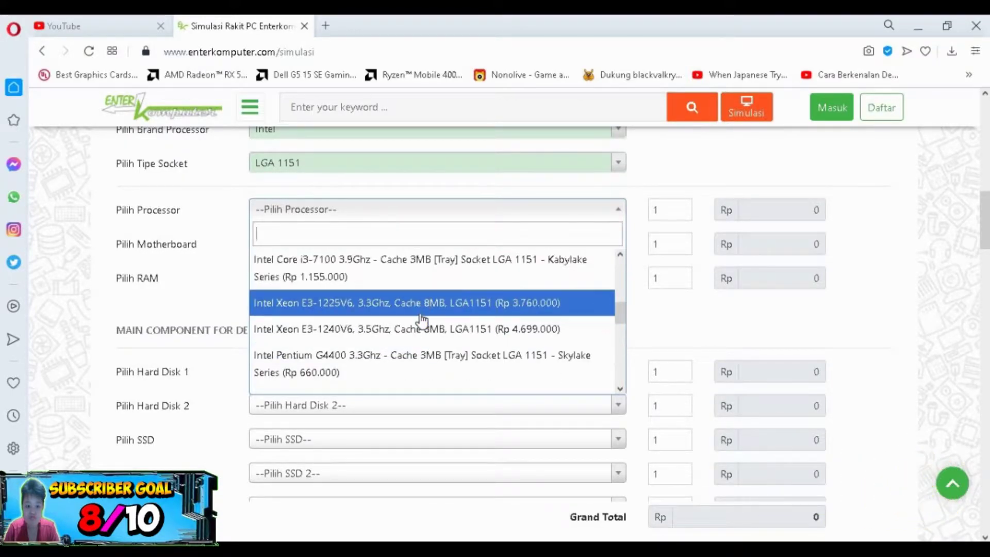
scroll(422, 320, down, 3)
scroll(422, 320, down, 5)
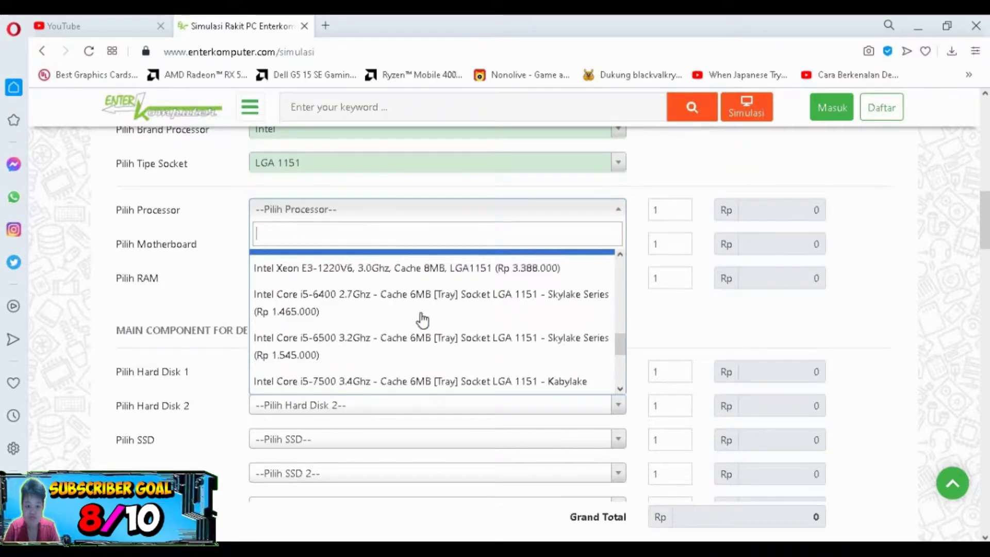
scroll(404, 380, up, 5)
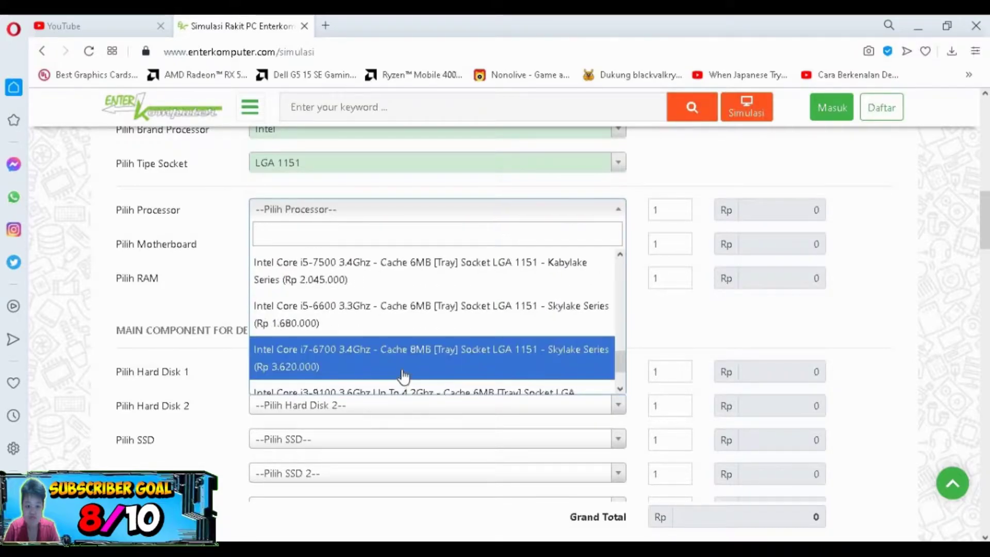
scroll(406, 372, up, 4)
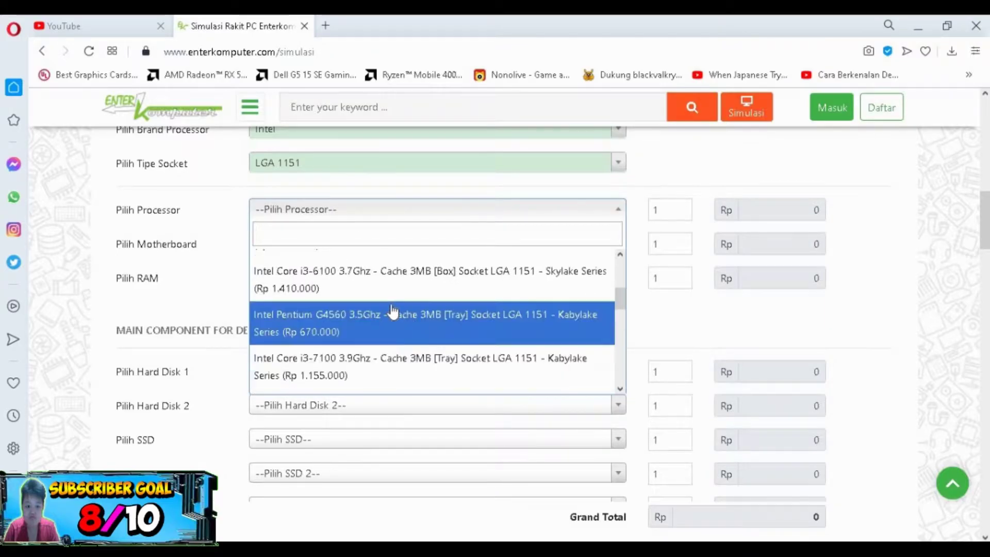
scroll(341, 283, down, 3)
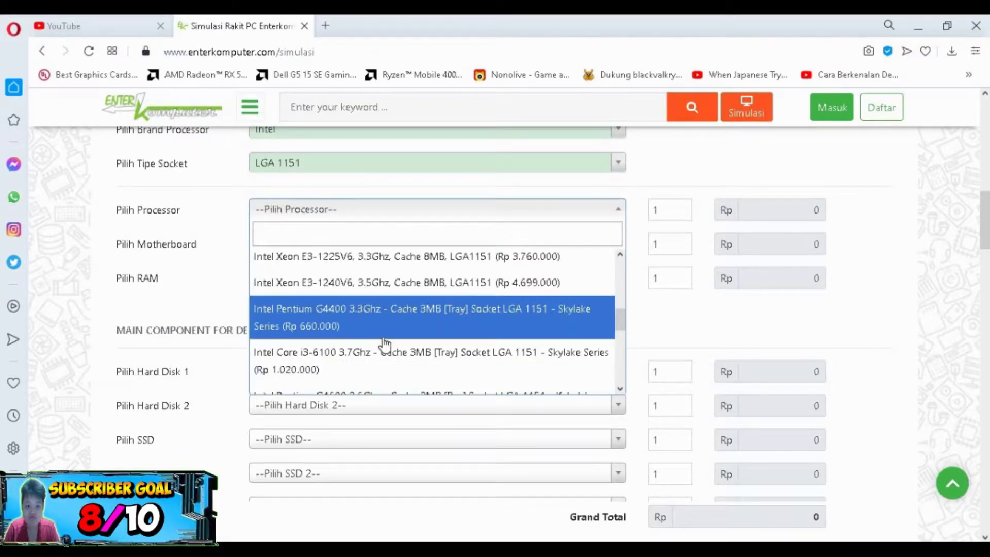
click(356, 317)
Step: Search the web for "intel pentium g4400" in a new browser tab and examine the processor's specifications on Intel's product page
click(325, 26)
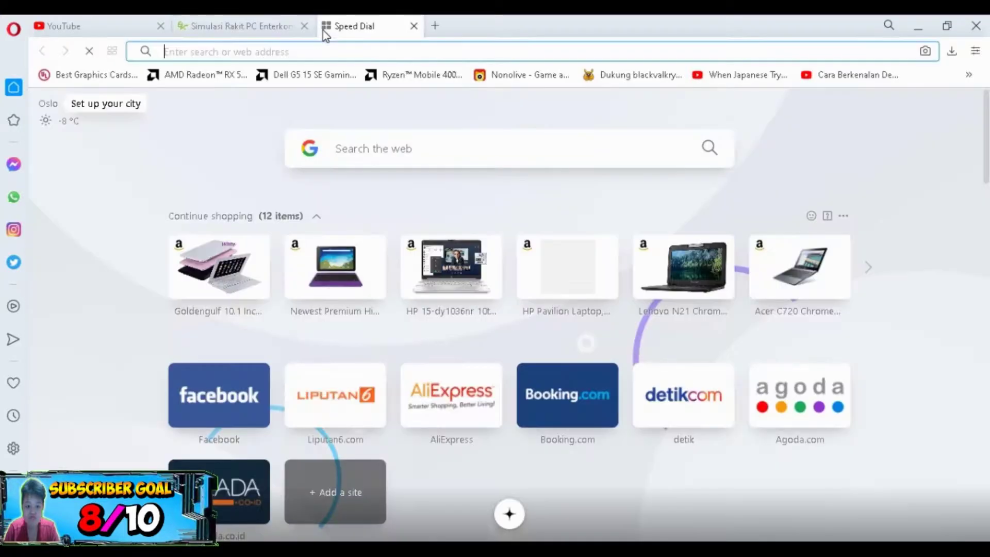
text(intel pentiu)
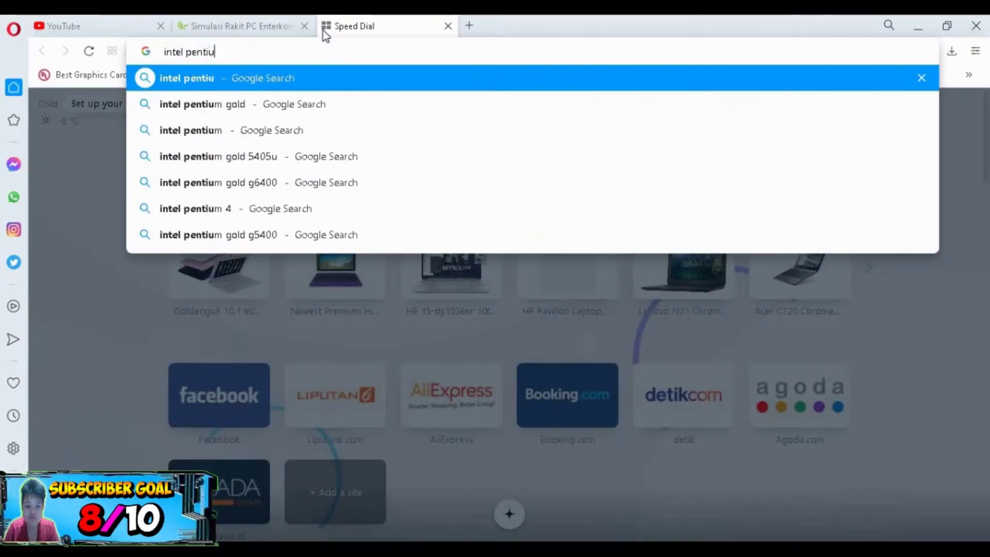
text(m g4400)
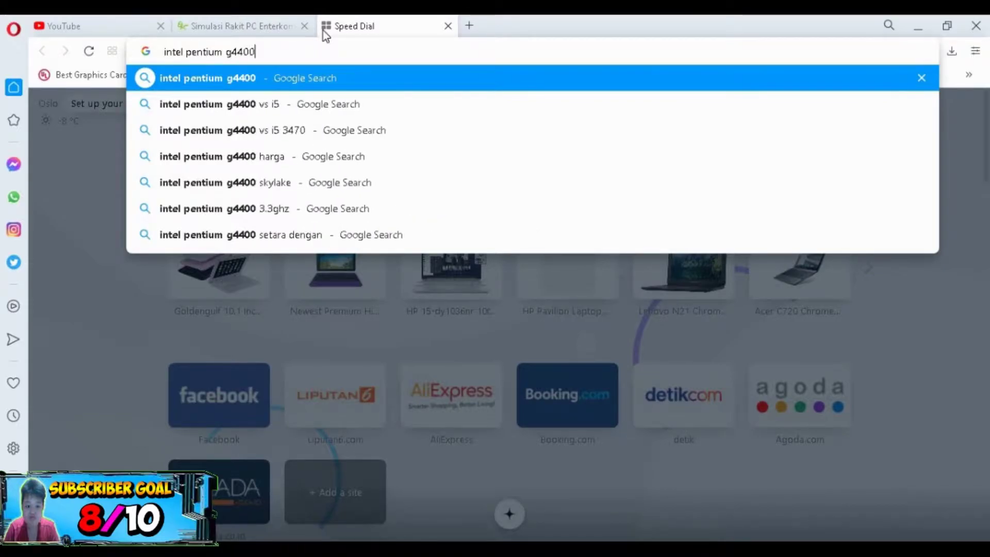
key(Return)
click(286, 16)
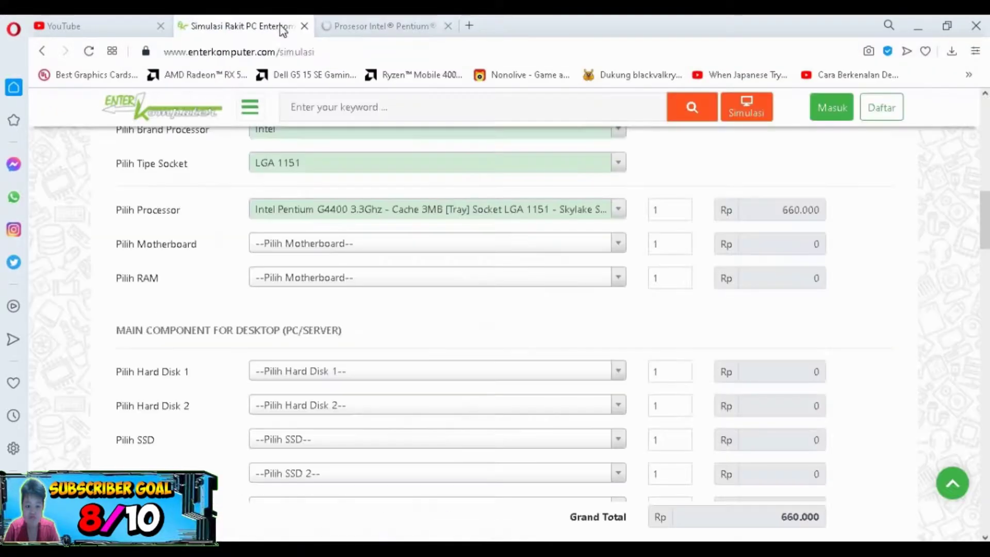
click(331, 23)
scroll(615, 196, down, 4)
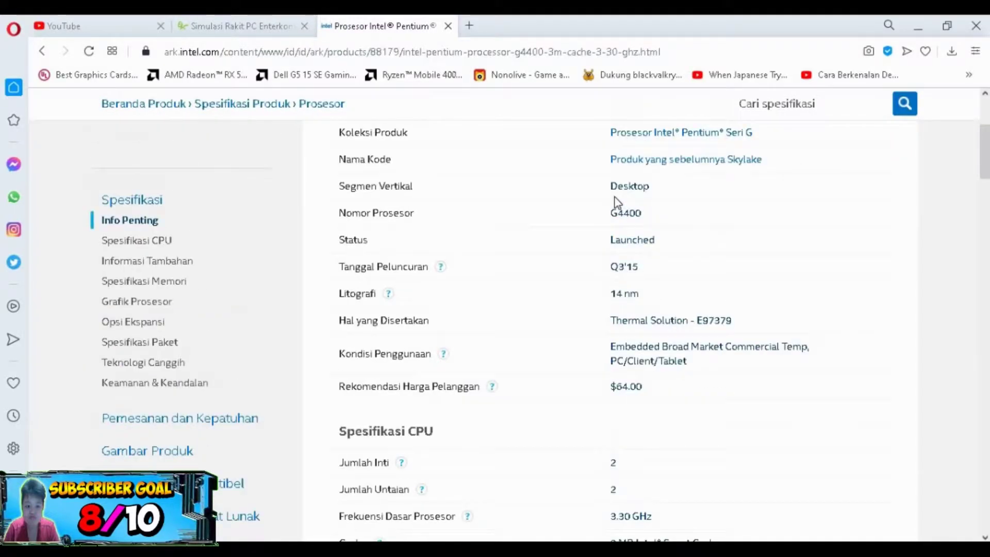
scroll(598, 217, down, 1)
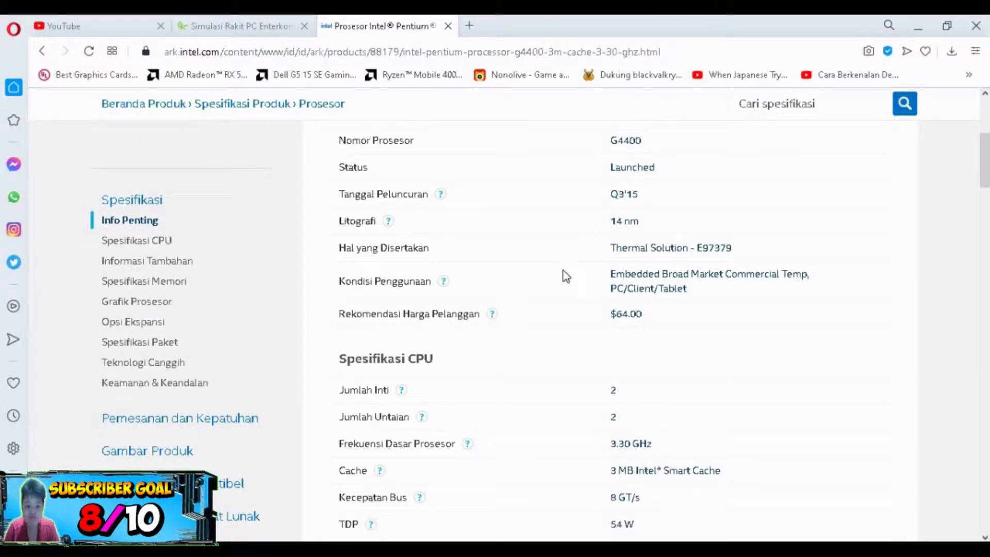
Step: Return to the PC build simulation and choose the VenomRX Intel H110 (LGA1151, Intel H110, DDR4) as the motherboard
click(256, 15)
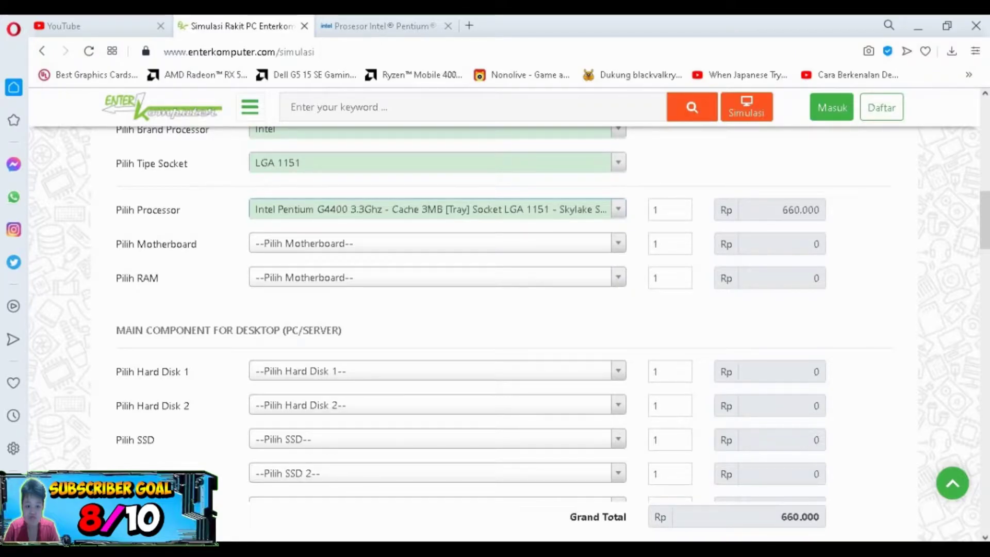
click(563, 249)
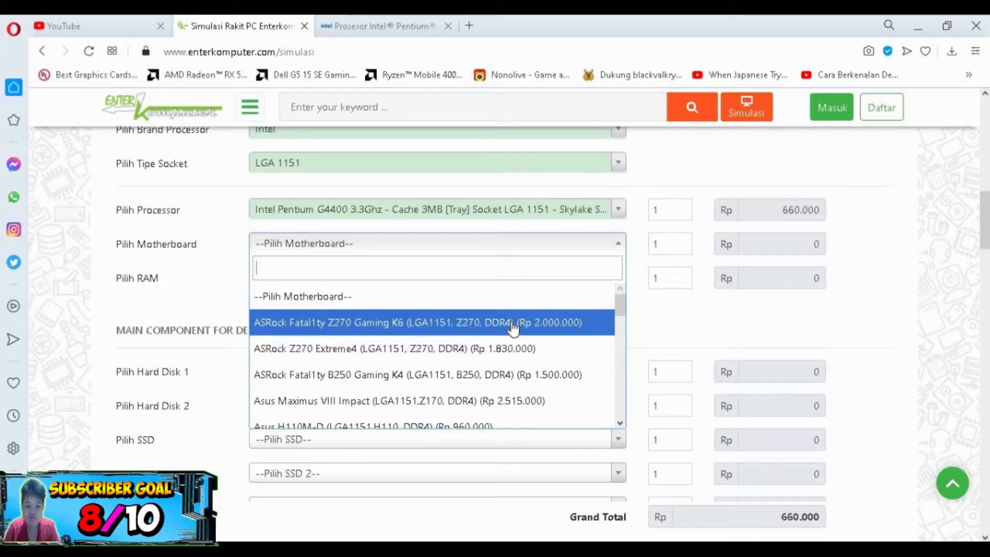
scroll(513, 328, down, 3)
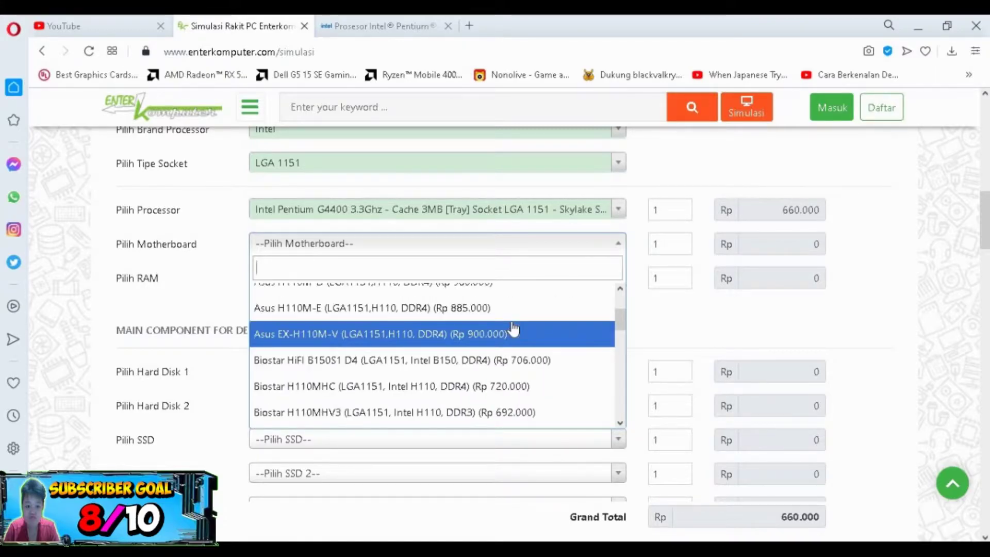
scroll(514, 328, down, 8)
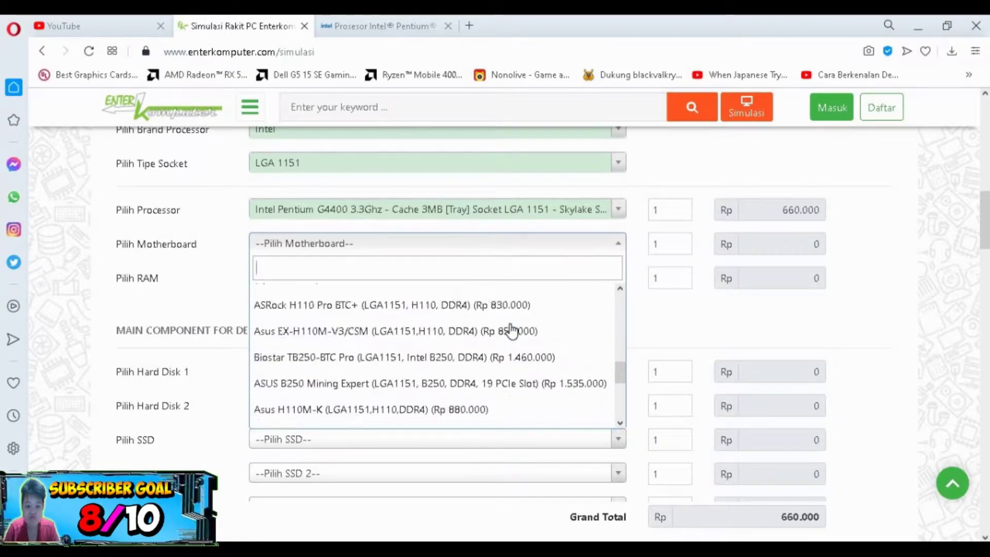
scroll(512, 330, down, 3)
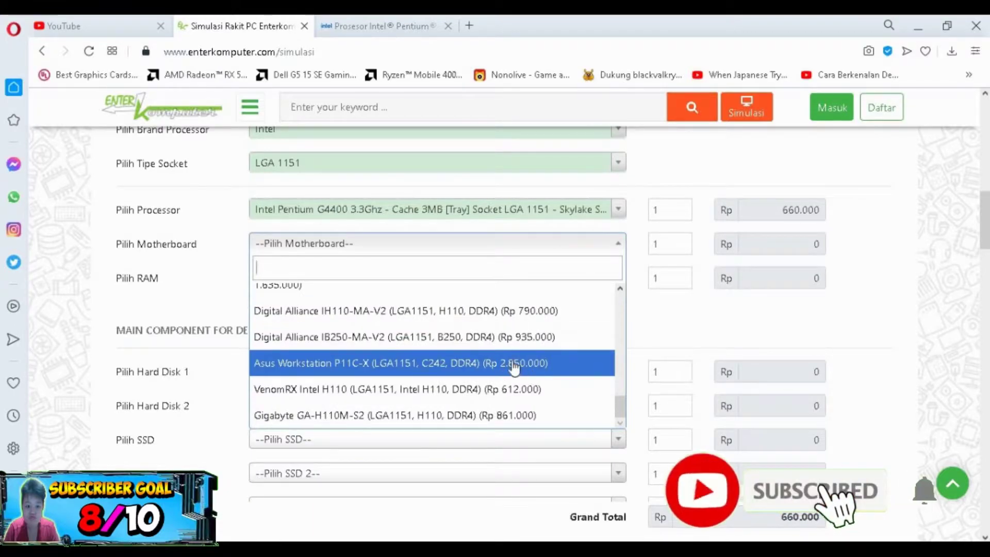
scroll(516, 392, up, 10)
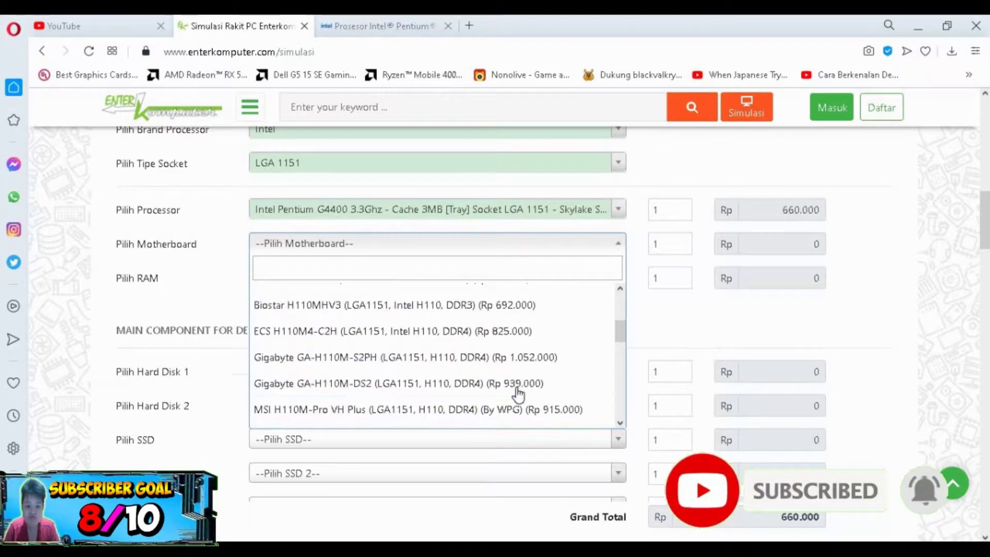
scroll(518, 394, up, 5)
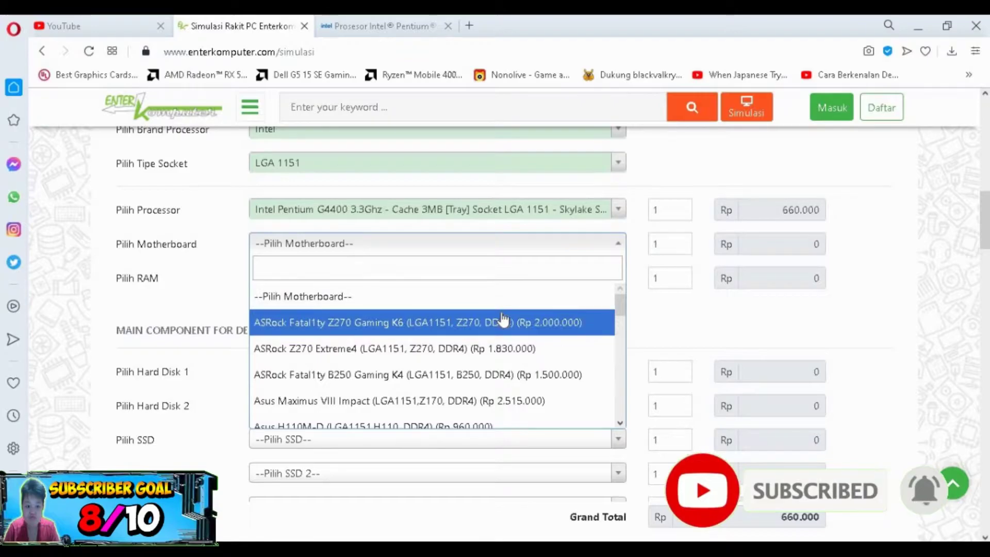
scroll(502, 322, down, 1)
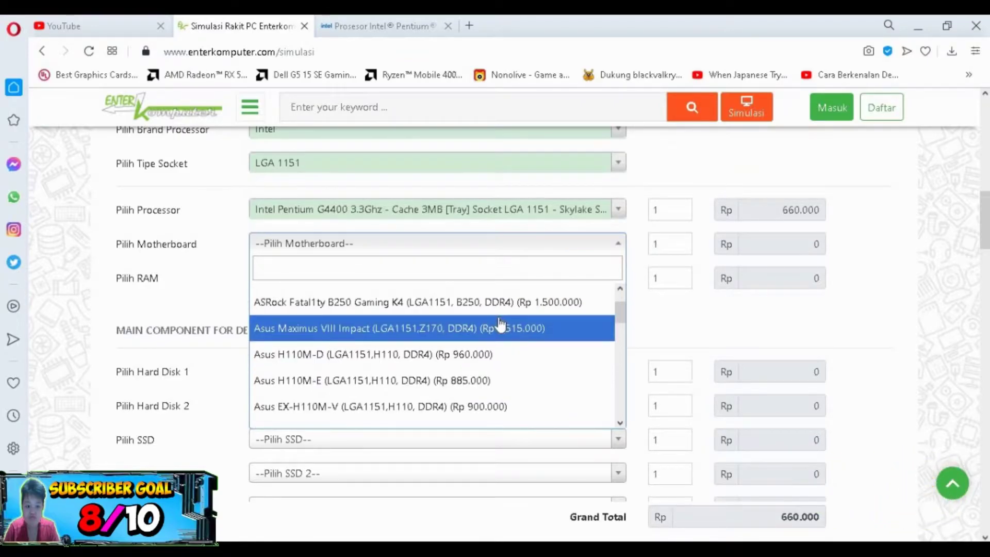
scroll(500, 325, down, 1)
scroll(504, 334, up, 1)
scroll(497, 324, up, 1)
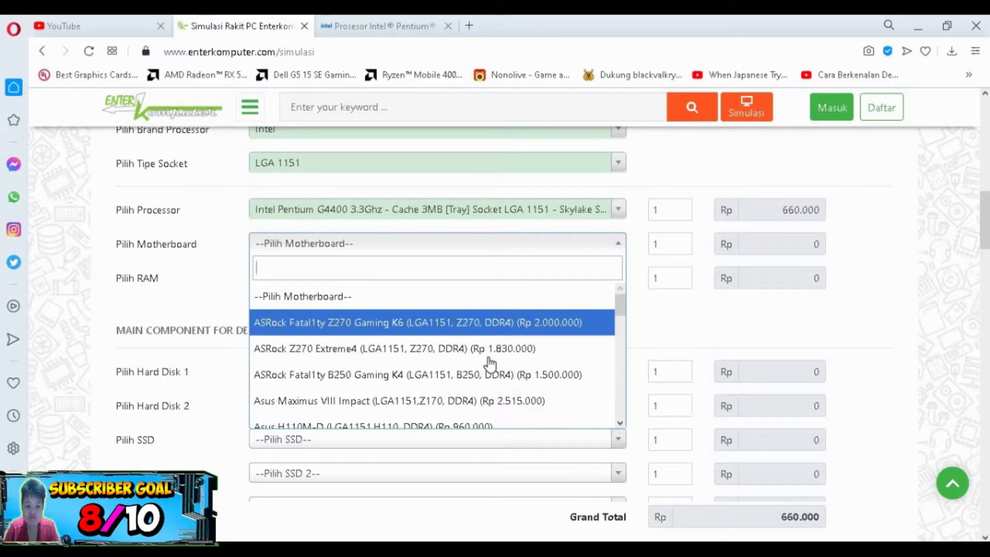
scroll(484, 358, down, 1)
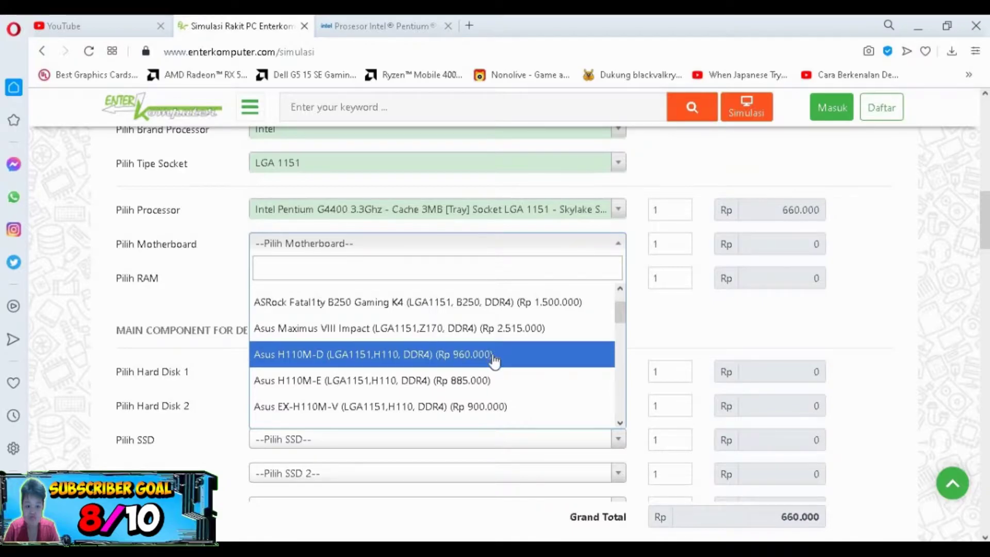
scroll(536, 356, down, 1)
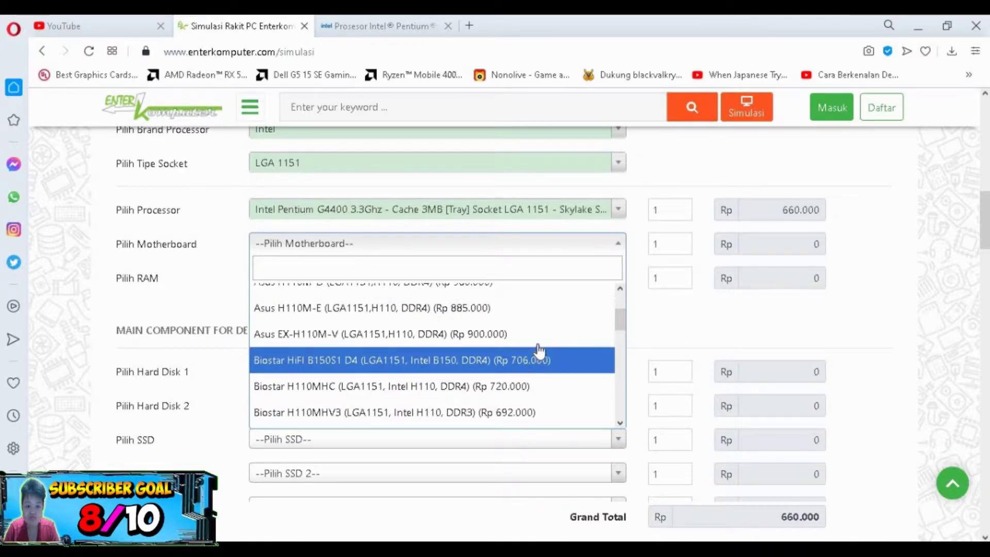
scroll(537, 349, up, 2)
scroll(531, 351, down, 3)
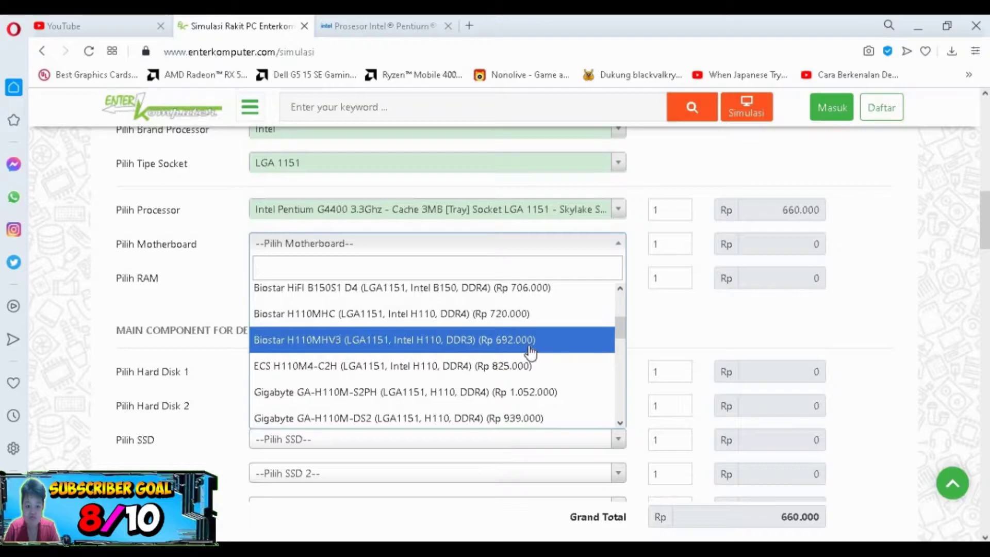
scroll(545, 347, down, 1)
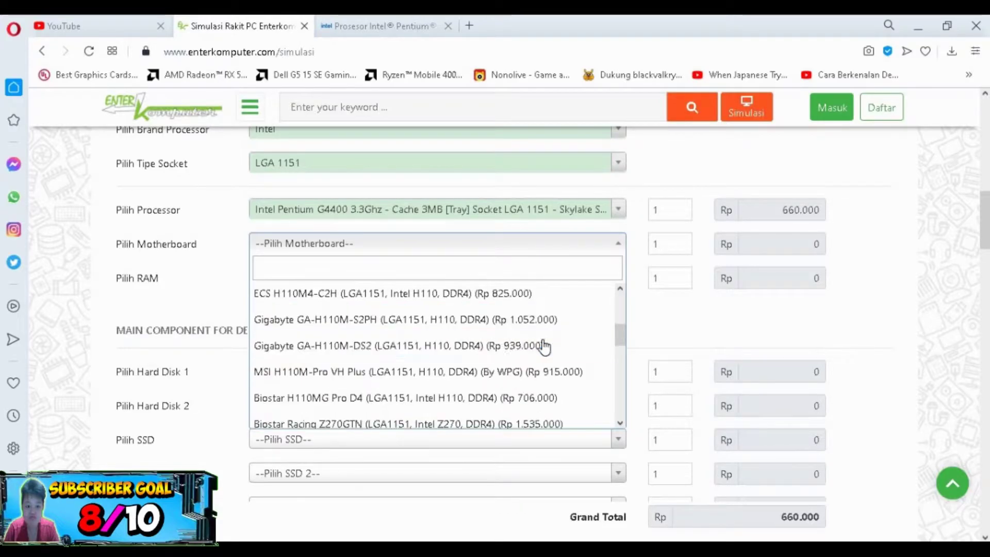
scroll(546, 348, down, 1)
scroll(541, 349, down, 2)
scroll(541, 349, down, 3)
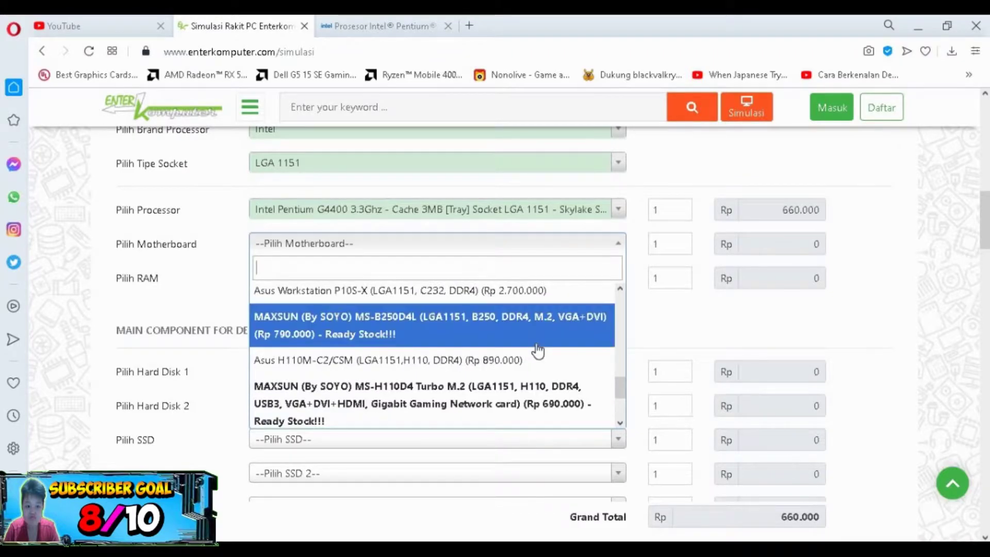
scroll(539, 353, down, 3)
scroll(543, 369, down, 1)
scroll(547, 382, up, 1)
scroll(551, 395, down, 1)
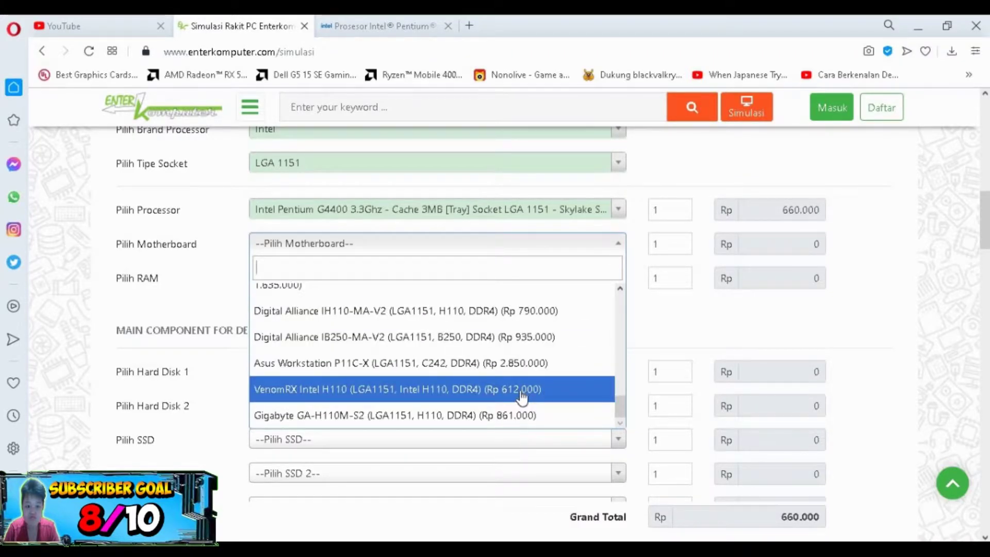
click(523, 398)
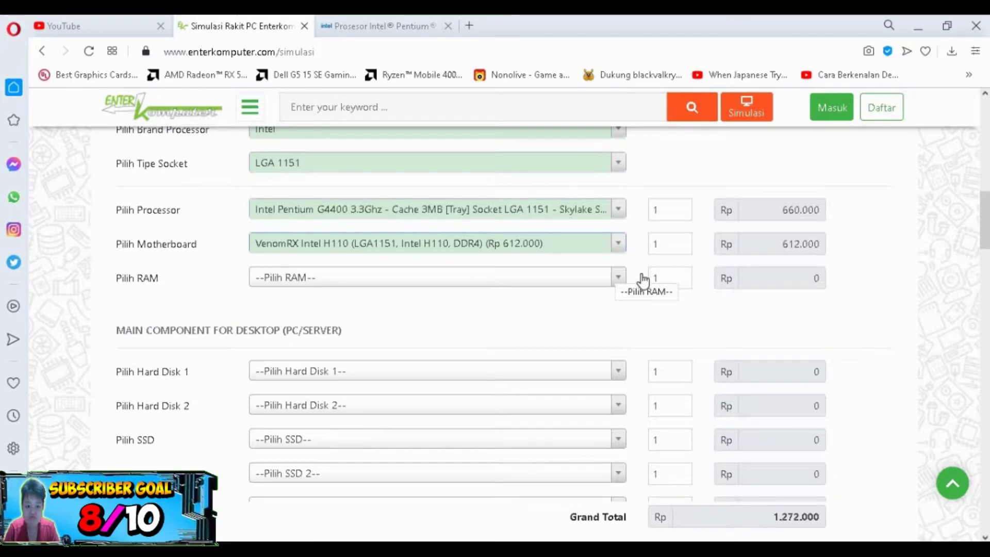
Step: Open the RAM choices and look through the listed DDR4 modules and their prices
click(545, 278)
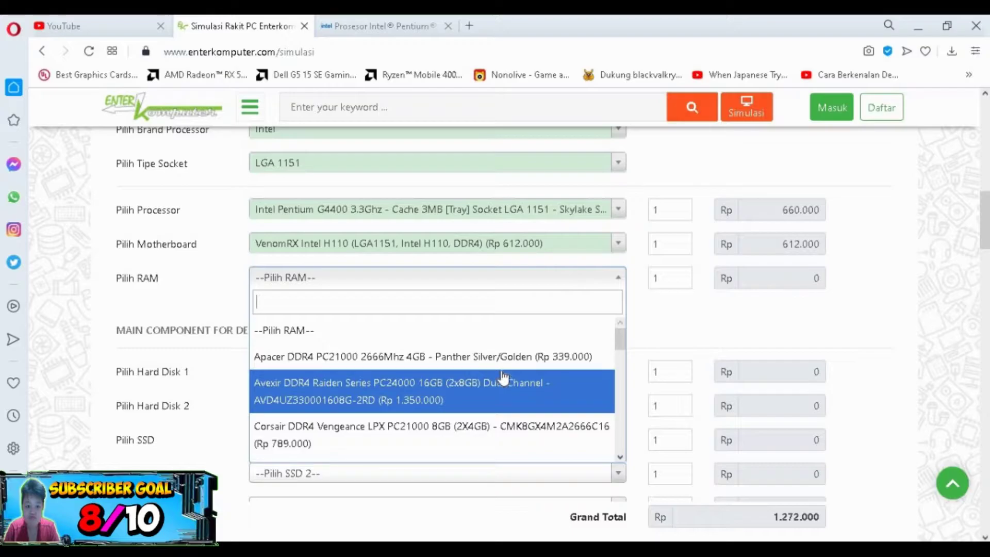
scroll(504, 379, down, 1)
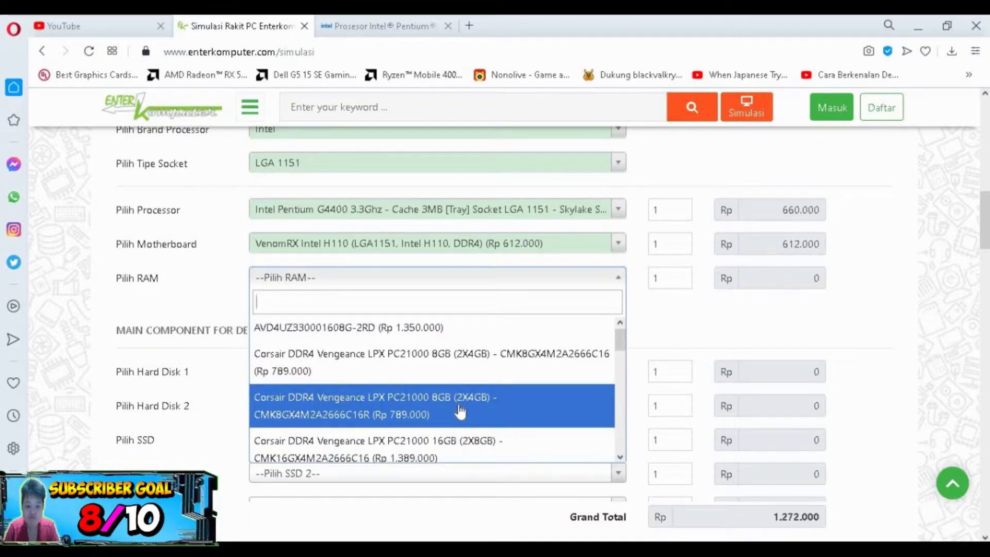
scroll(461, 410, down, 4)
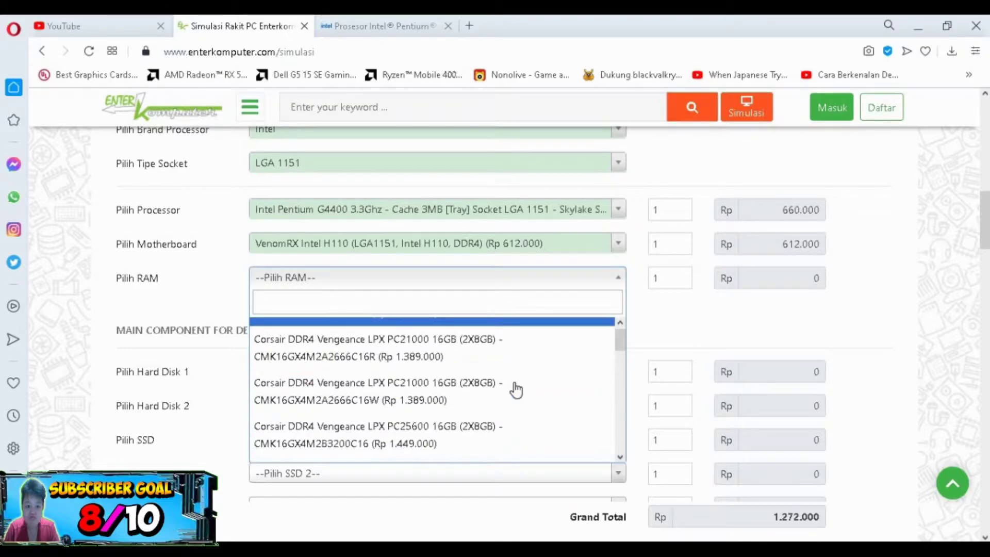
scroll(516, 386, down, 5)
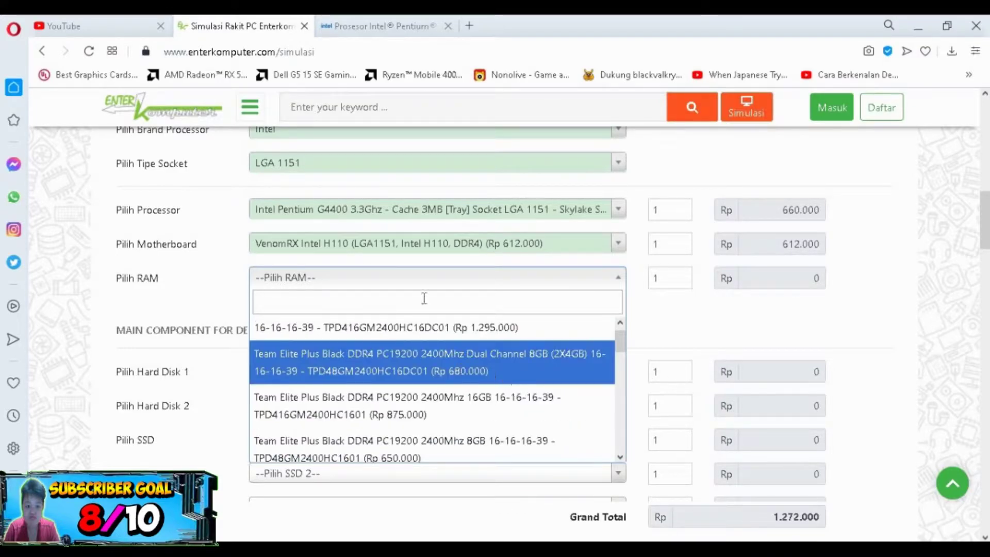
text(2x2)
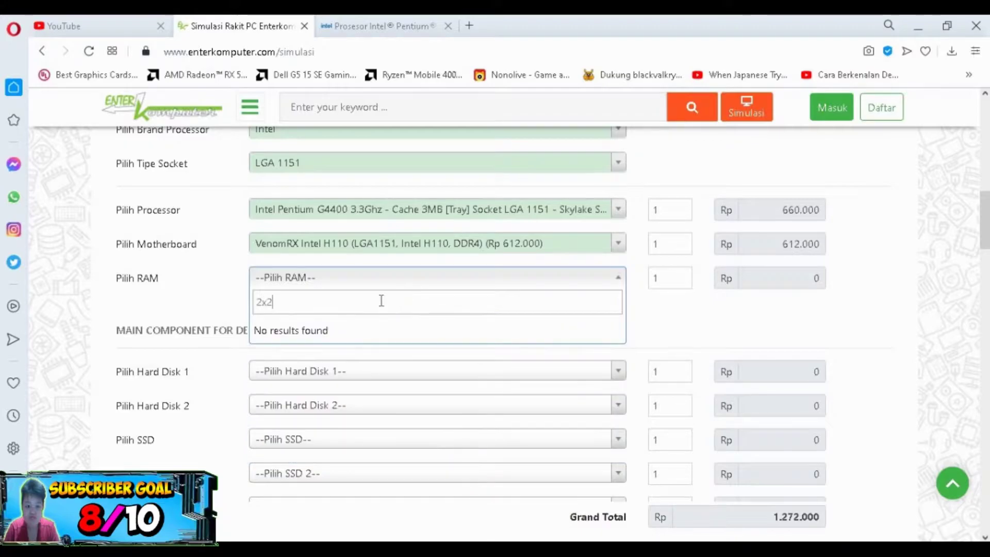
key(BackSpace)
key(BackSpace)
key(BackSpace)
text(16)
key(BackSpace)
key(BackSpace)
Step: Filter the RAM choices by "4gb" and choose Apacer DDR4 PC21000 2666Mhz 4GB - Panther Silver/Golden
text(4)
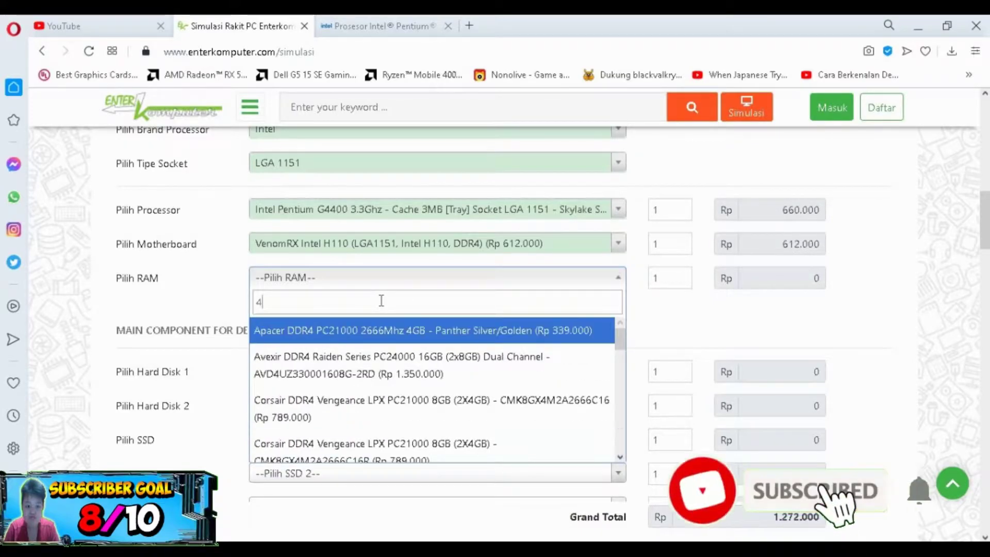
text(gb)
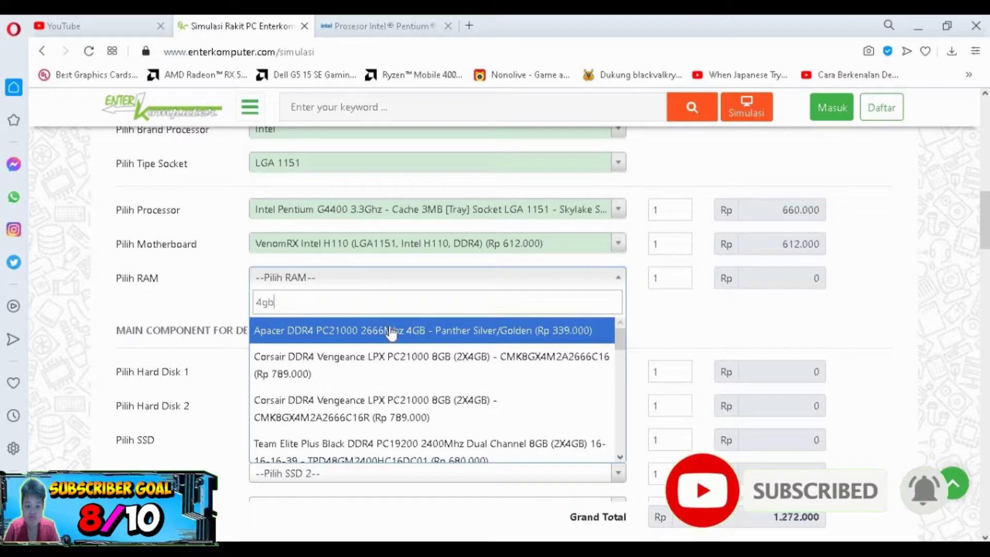
scroll(390, 335, down, 1)
scroll(389, 340, down, 2)
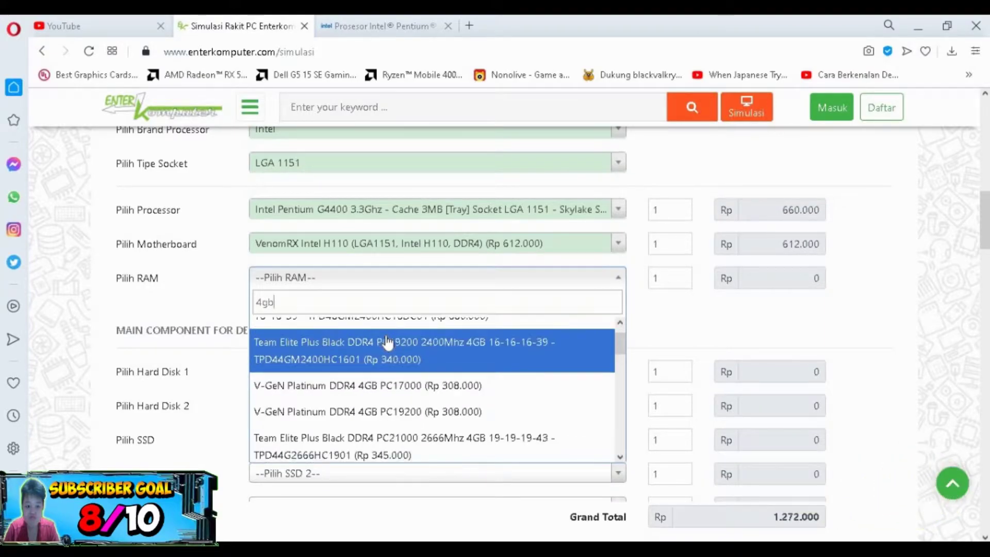
scroll(388, 347, down, 3)
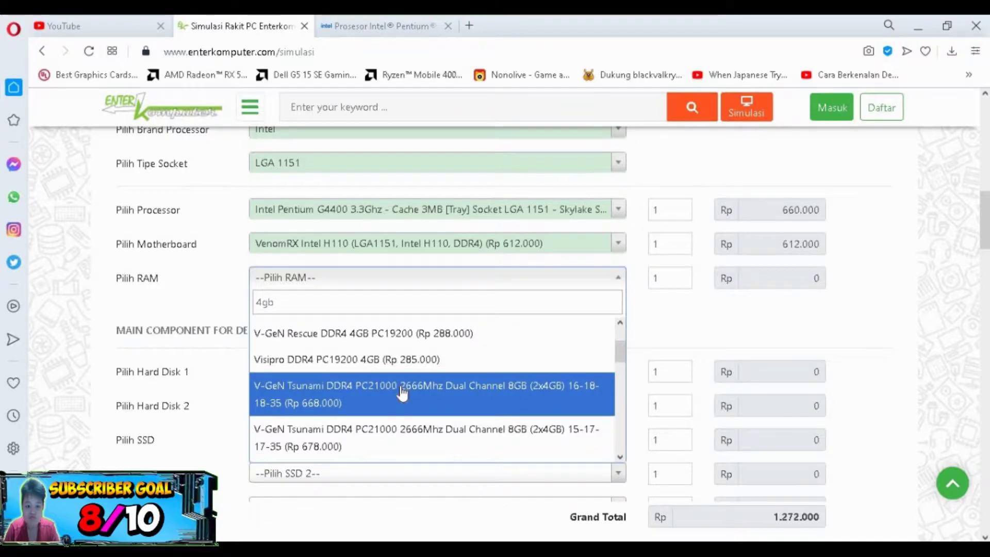
scroll(403, 394, down, 2)
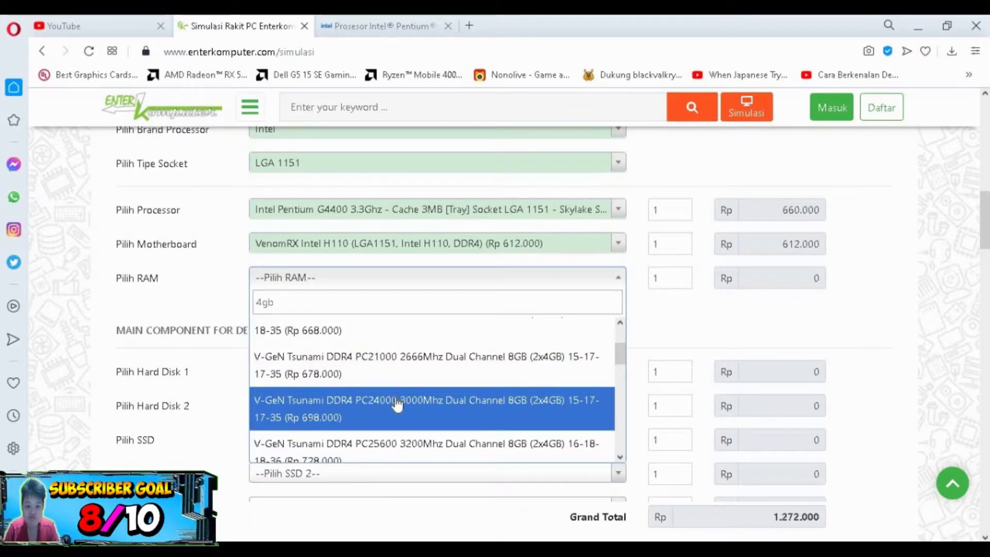
scroll(393, 406, up, 5)
click(394, 332)
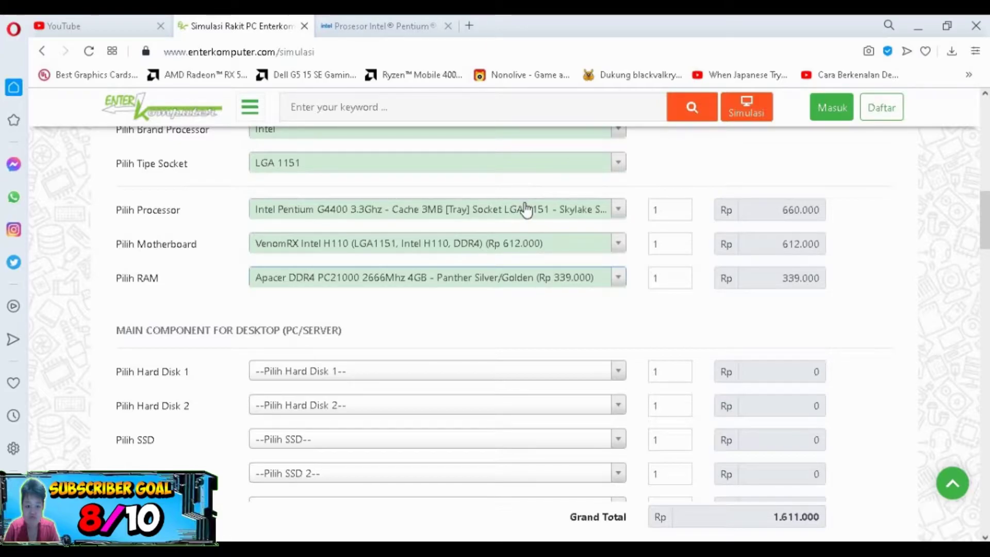
Step: Choose the WDC 500GB SATA2 - Blue - Used & Garansi 1 Th as Hard Disk 1
scroll(513, 246, up, 1)
scroll(513, 246, down, 1)
click(464, 380)
click(457, 383)
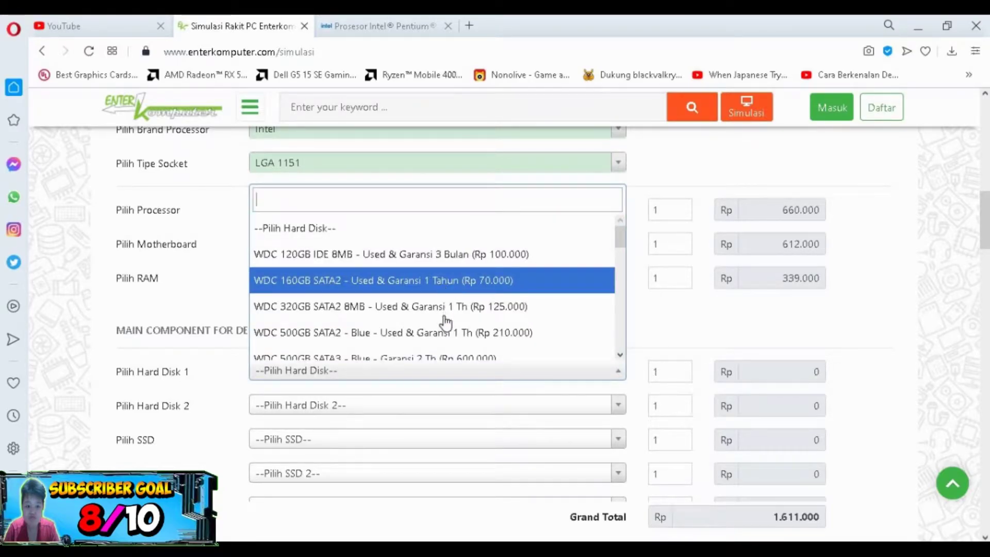
click(447, 336)
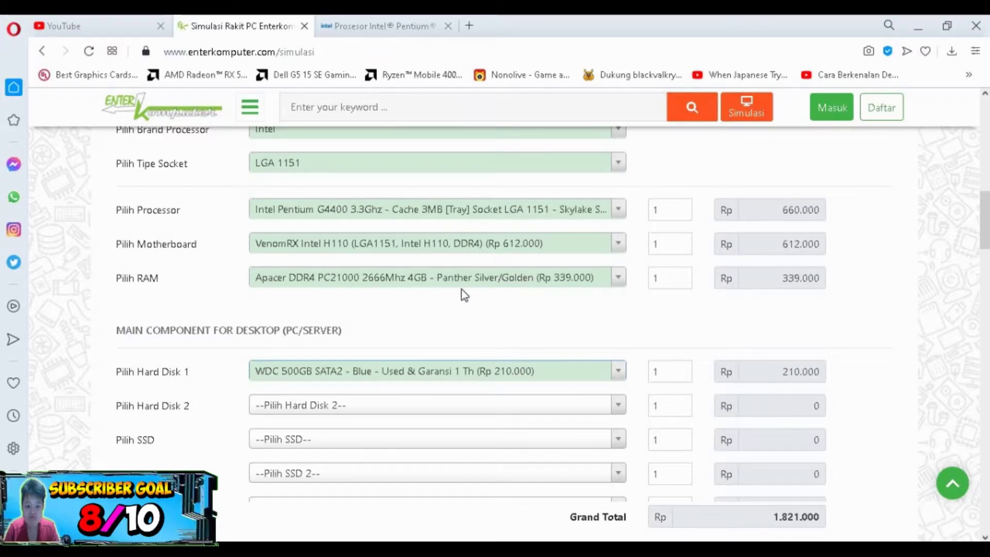
Step: Look through the SSD choices and their prices and choose Galax SSD Gamer L Series 120GB as the SSD
scroll(462, 292, up, 1)
scroll(459, 292, down, 1)
scroll(463, 316, down, 1)
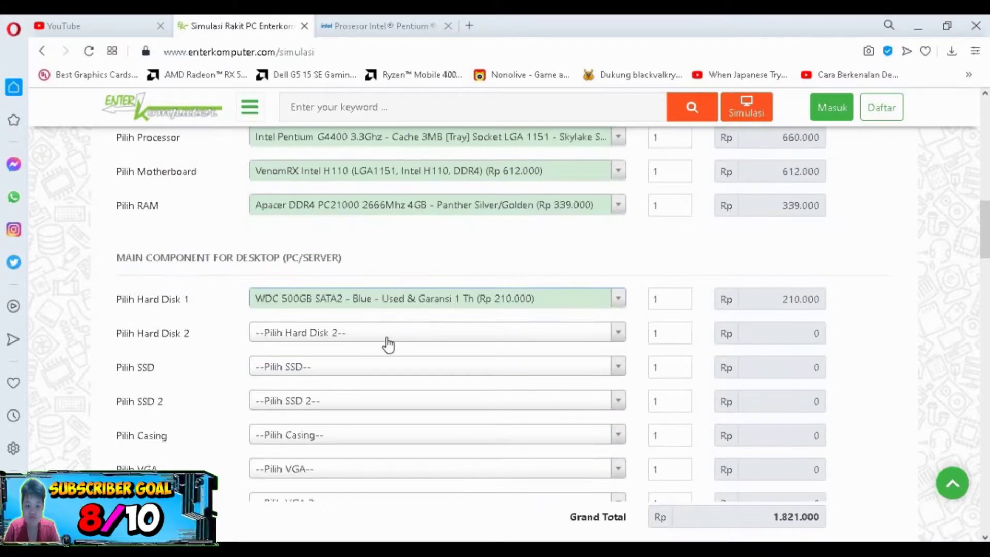
click(354, 370)
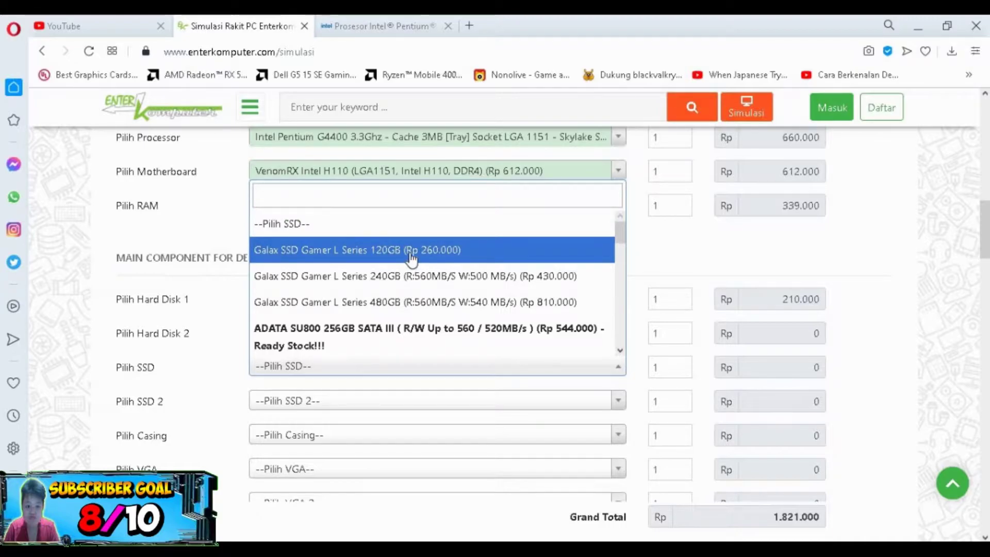
scroll(411, 260, down, 10)
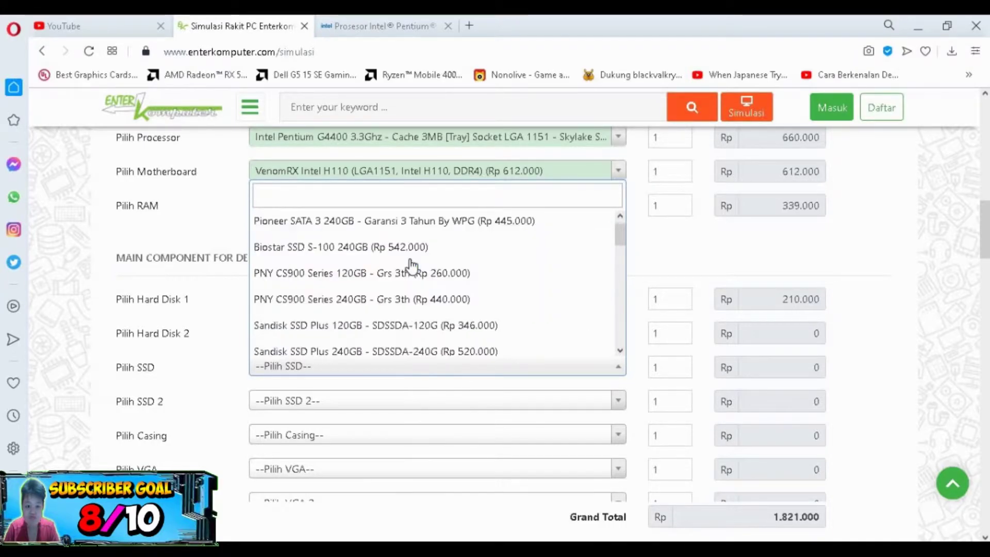
scroll(418, 304, up, 10)
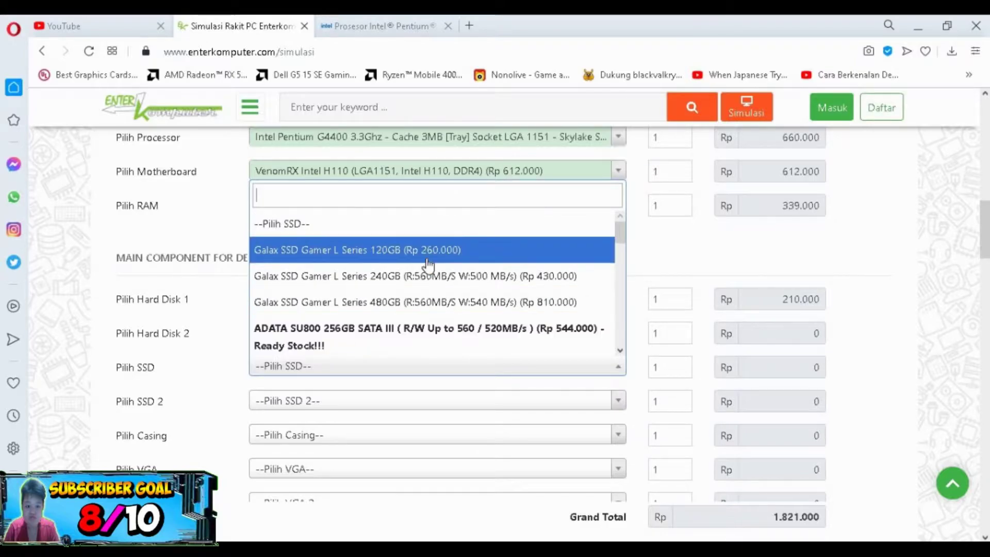
scroll(433, 272, down, 5)
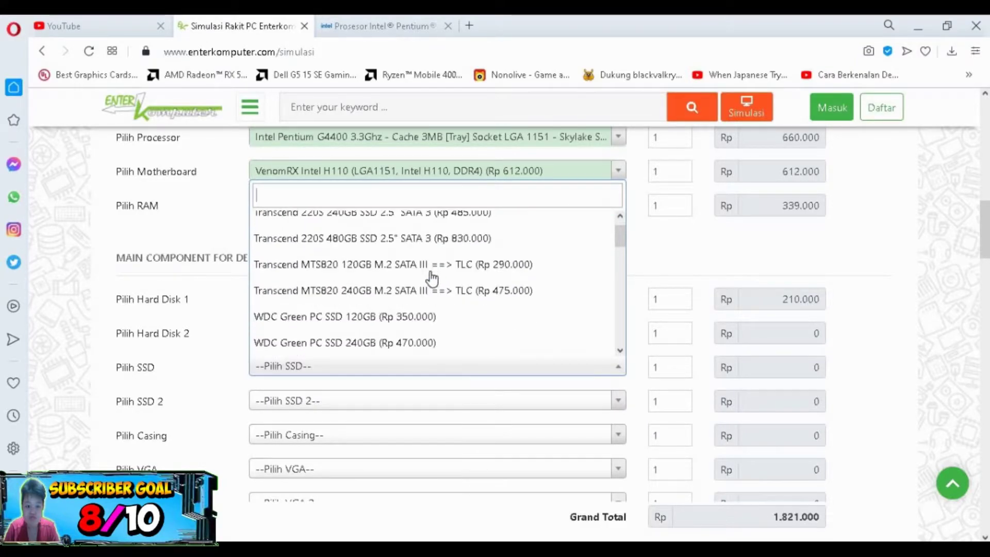
scroll(431, 285, down, 5)
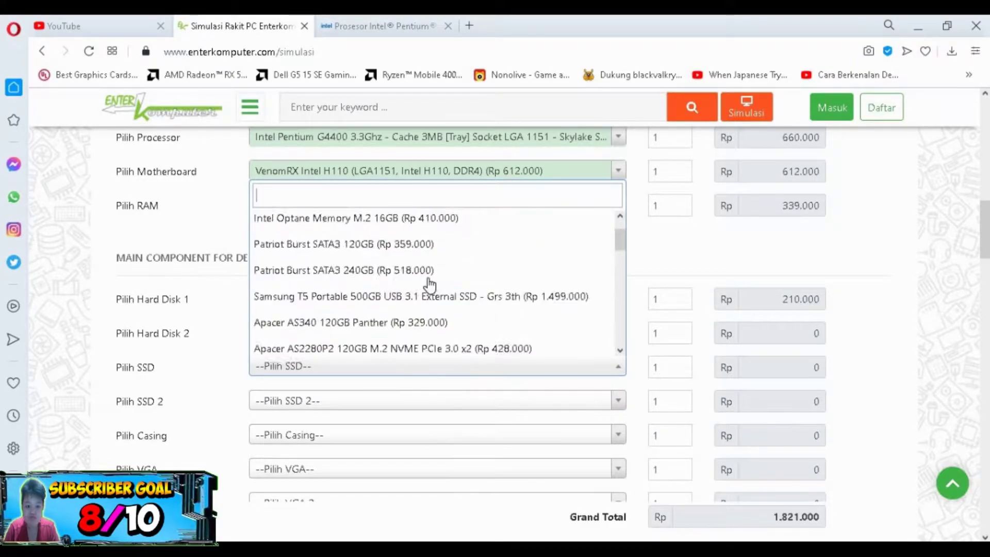
scroll(431, 285, down, 10)
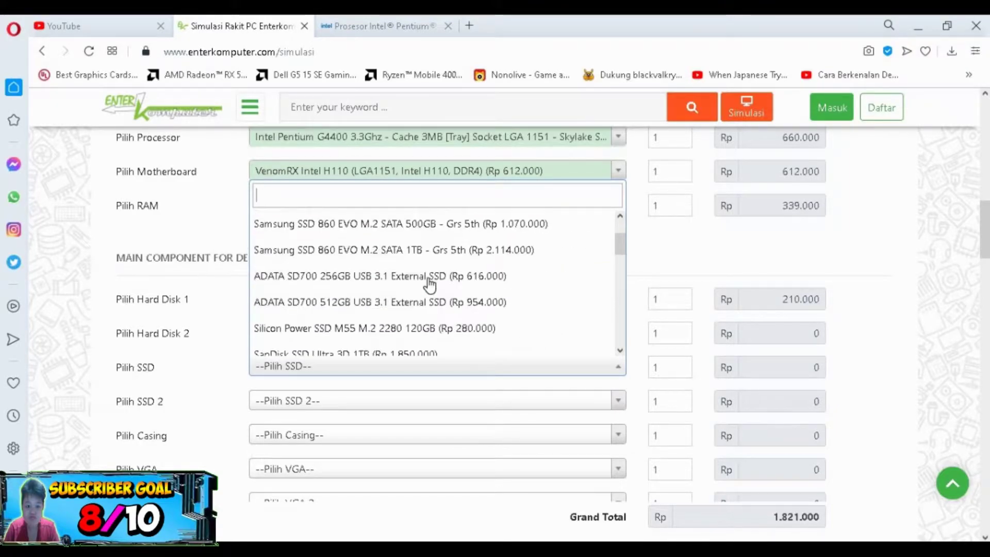
scroll(429, 283, down, 10)
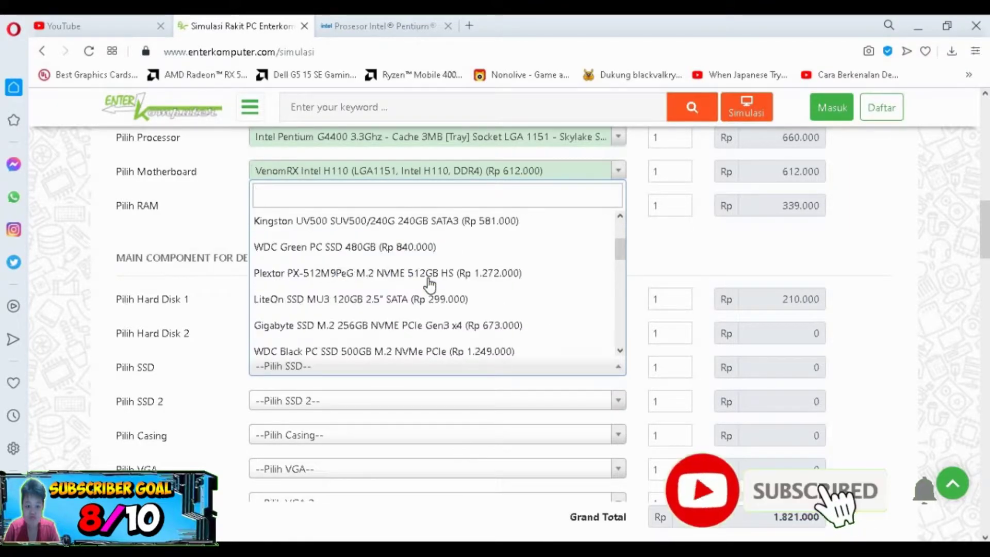
scroll(578, 304, up, 15)
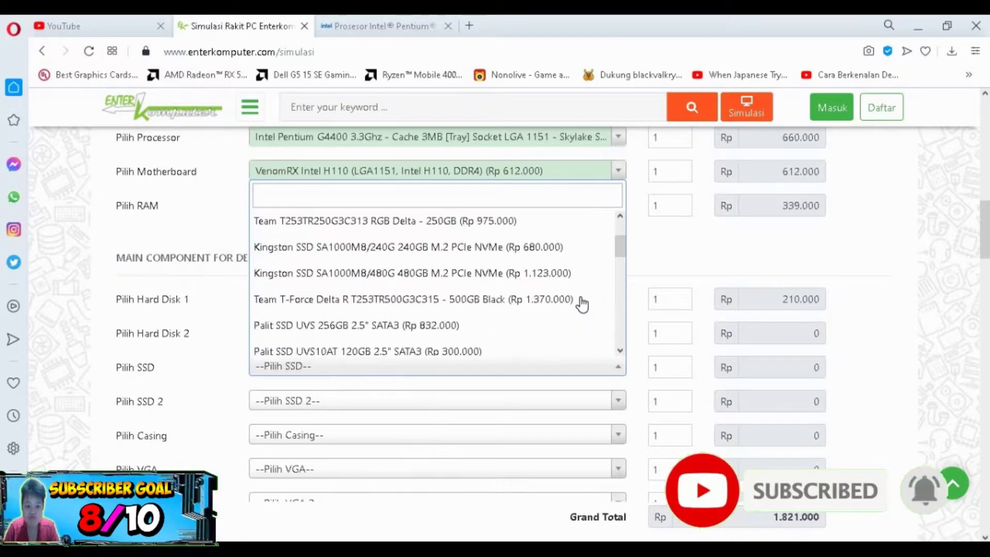
scroll(495, 279, up, 10)
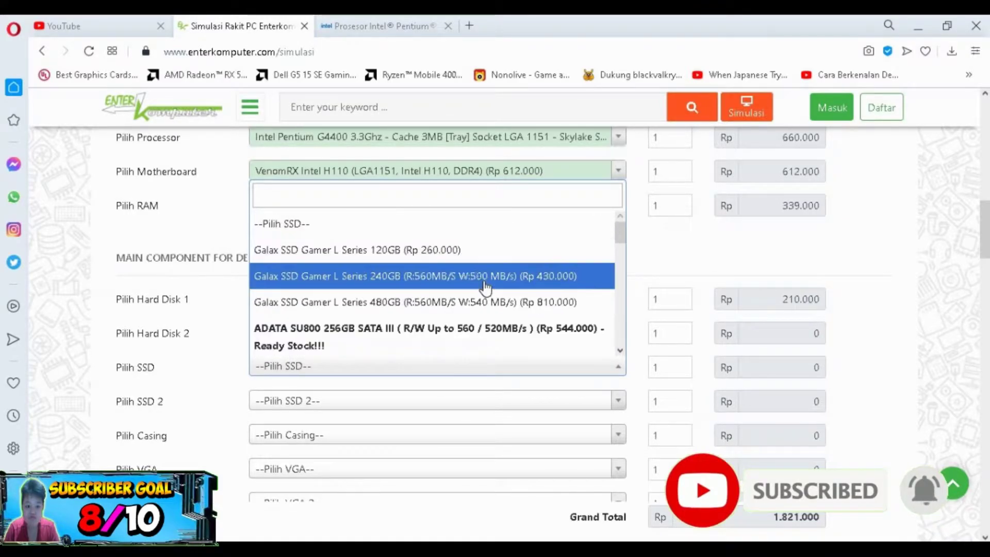
click(447, 249)
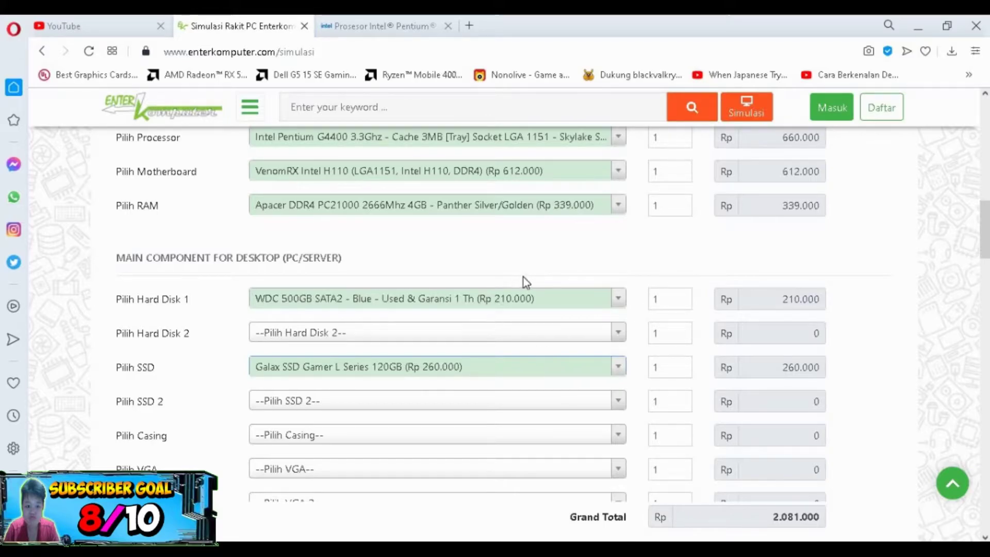
Step: Examine the available casings and their prices, comparing models with and without a PSU, and close the choices without picking one
scroll(524, 278, up, 3)
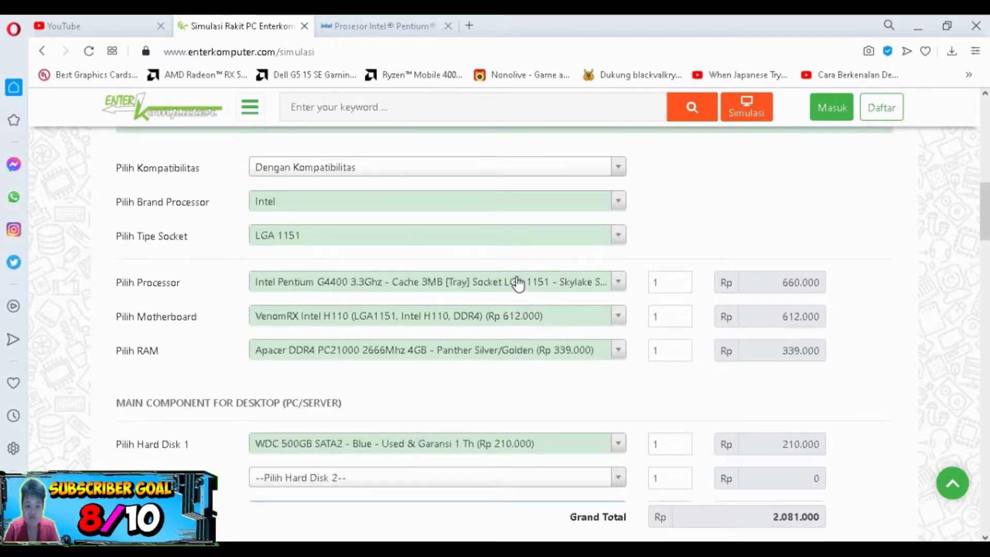
scroll(502, 256, down, 2)
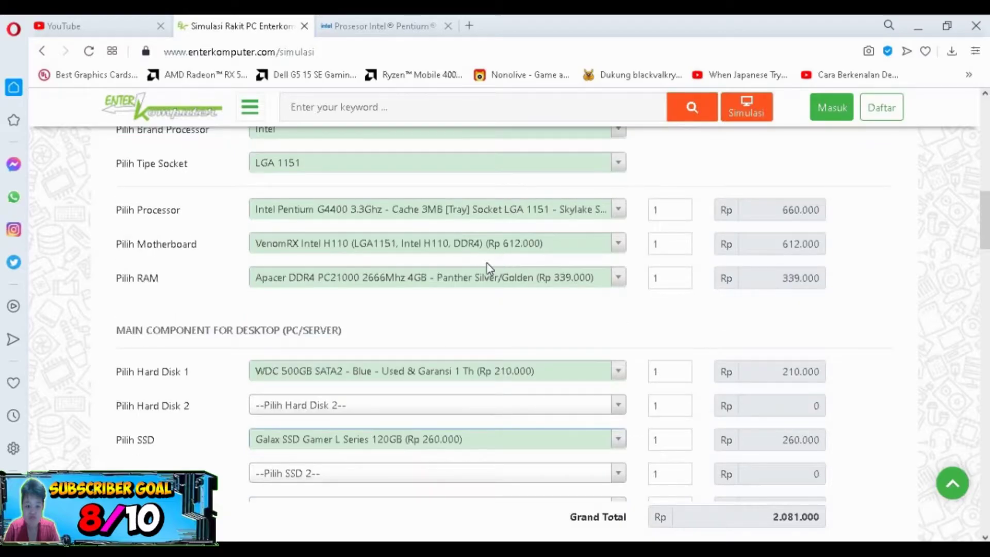
scroll(487, 265, down, 4)
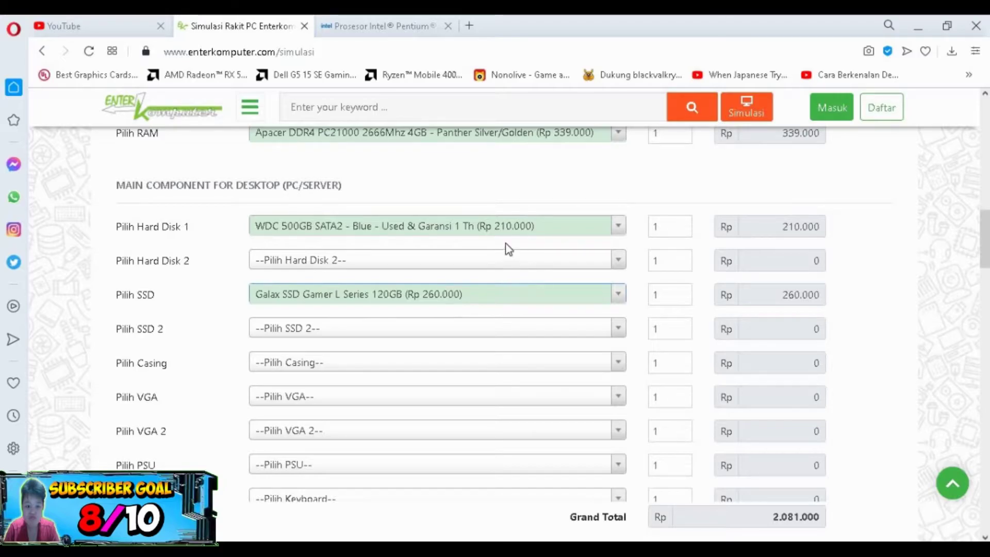
scroll(496, 263, down, 2)
click(377, 292)
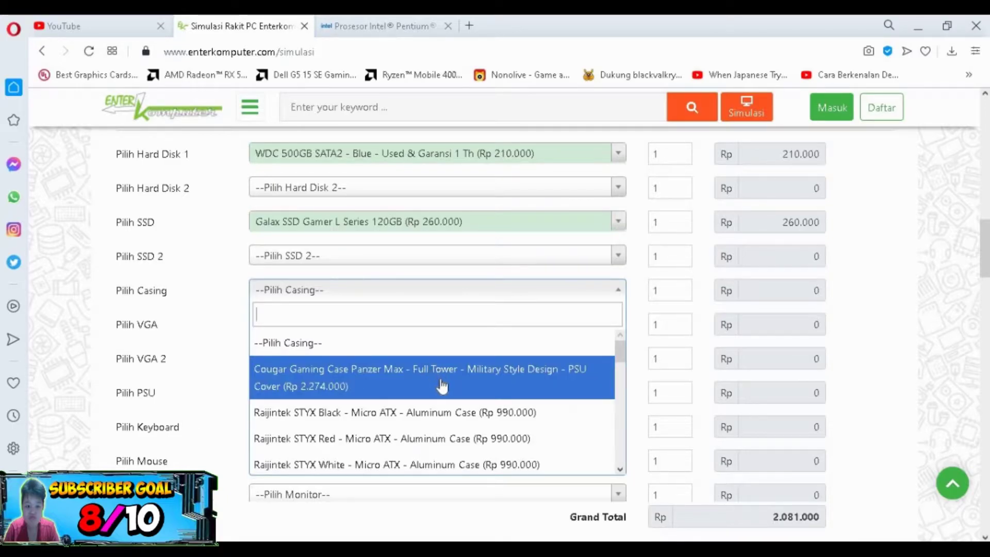
scroll(439, 387, down, 10)
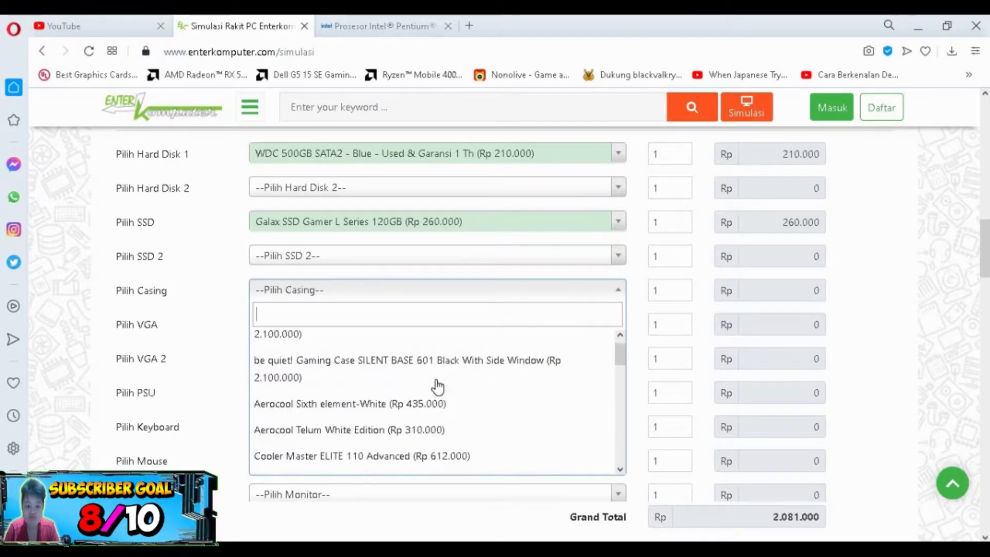
scroll(438, 386, down, 5)
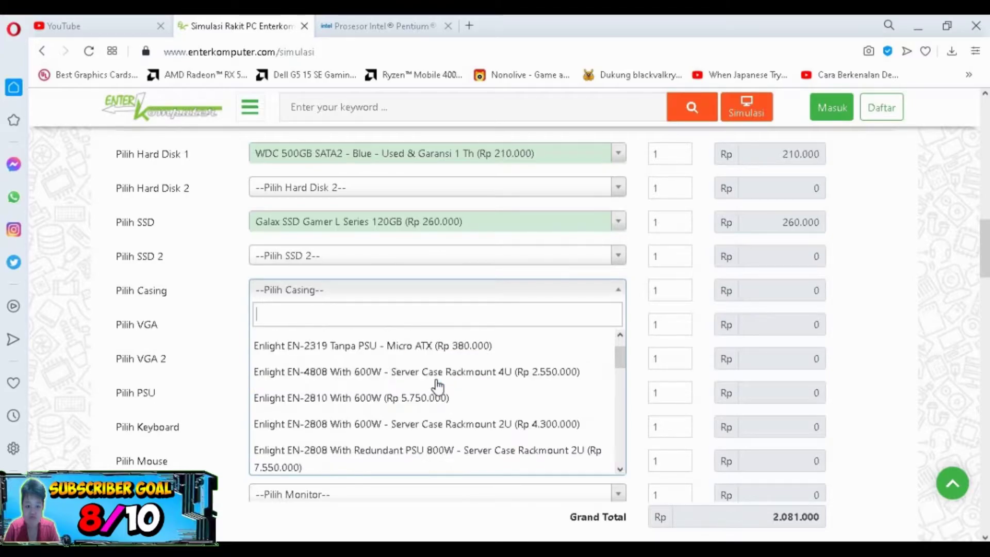
scroll(437, 386, down, 8)
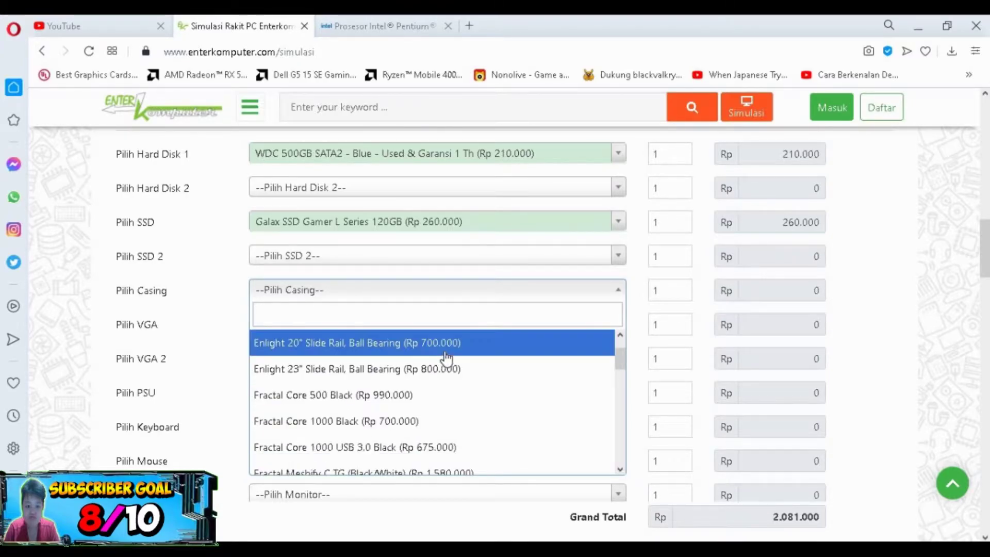
scroll(454, 360, down, 8)
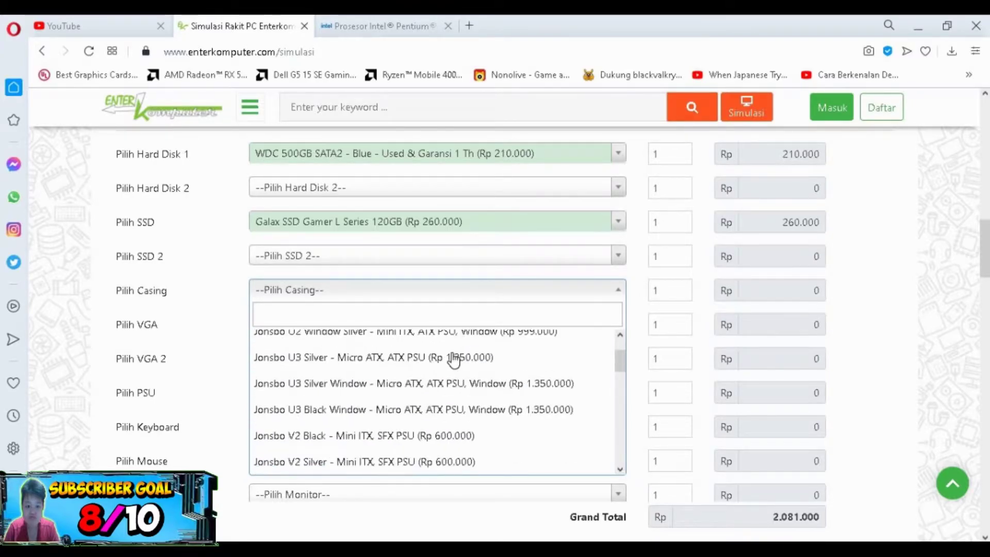
scroll(457, 361, down, 6)
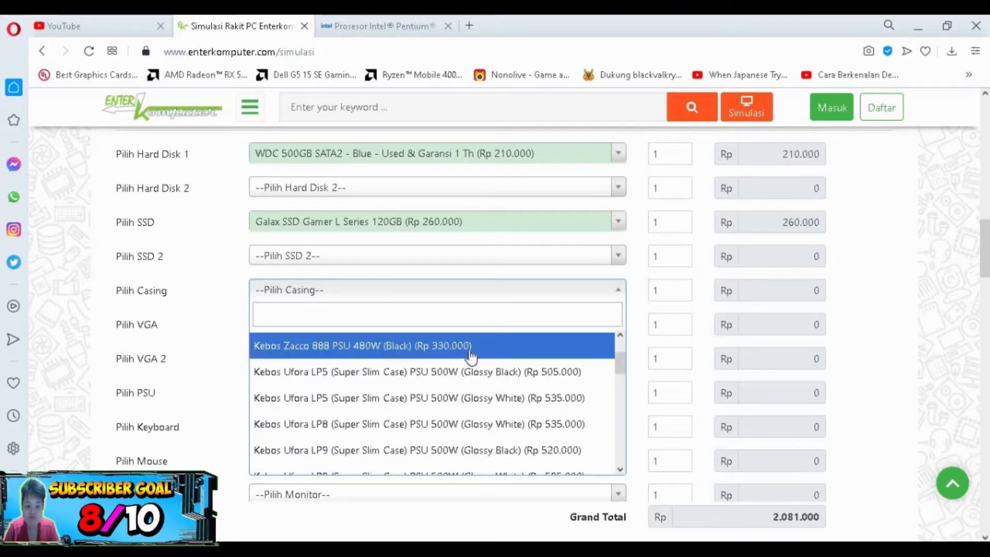
scroll(479, 358, down, 6)
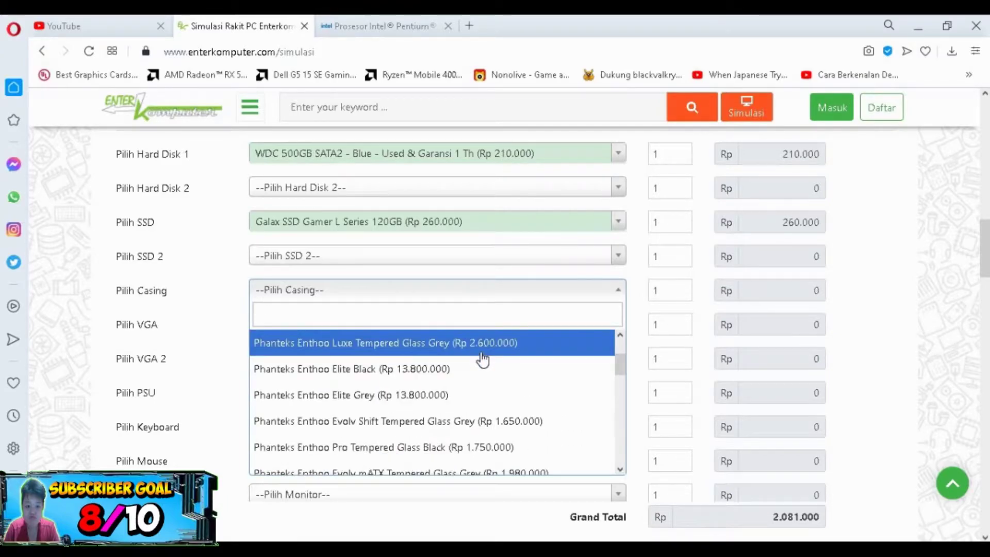
scroll(483, 360, down, 10)
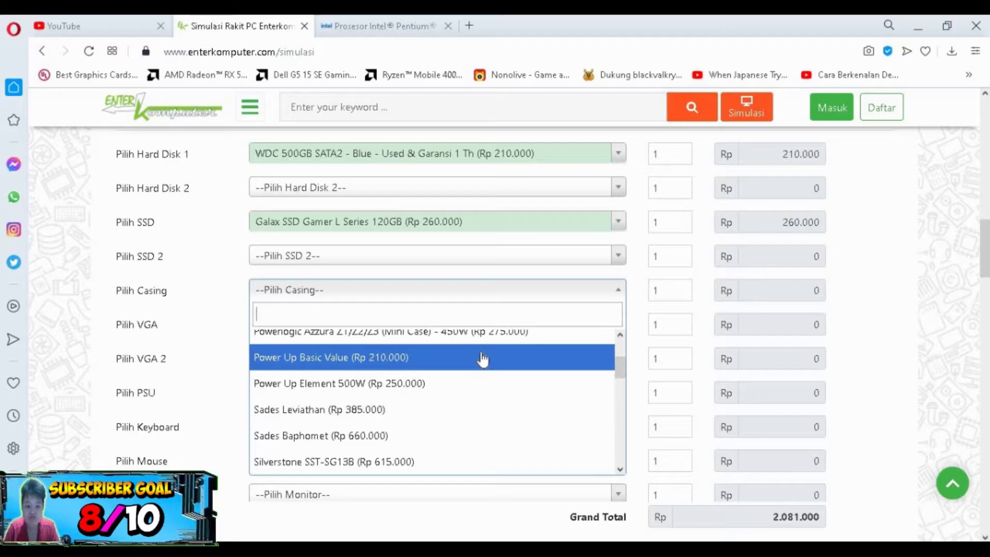
scroll(479, 361, down, 15)
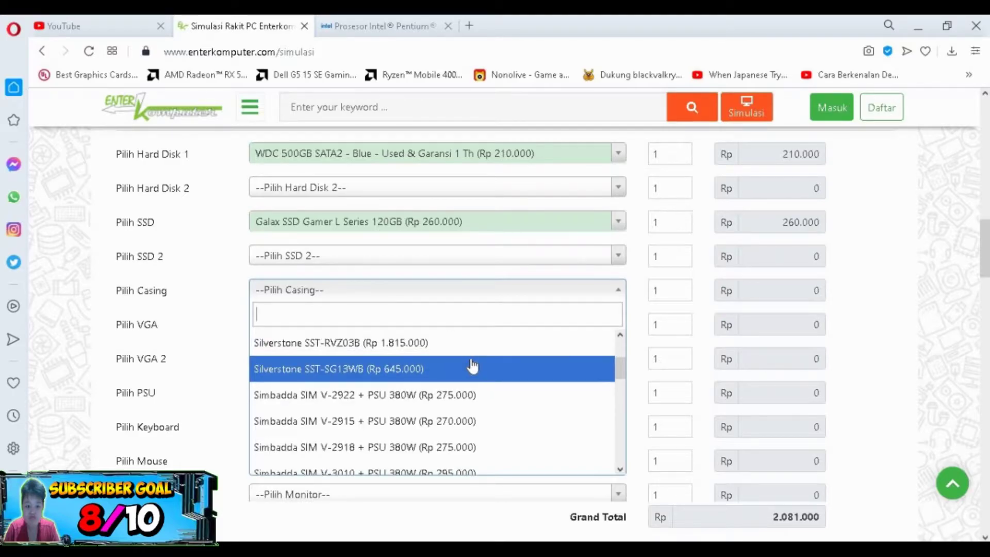
scroll(490, 369, down, 10)
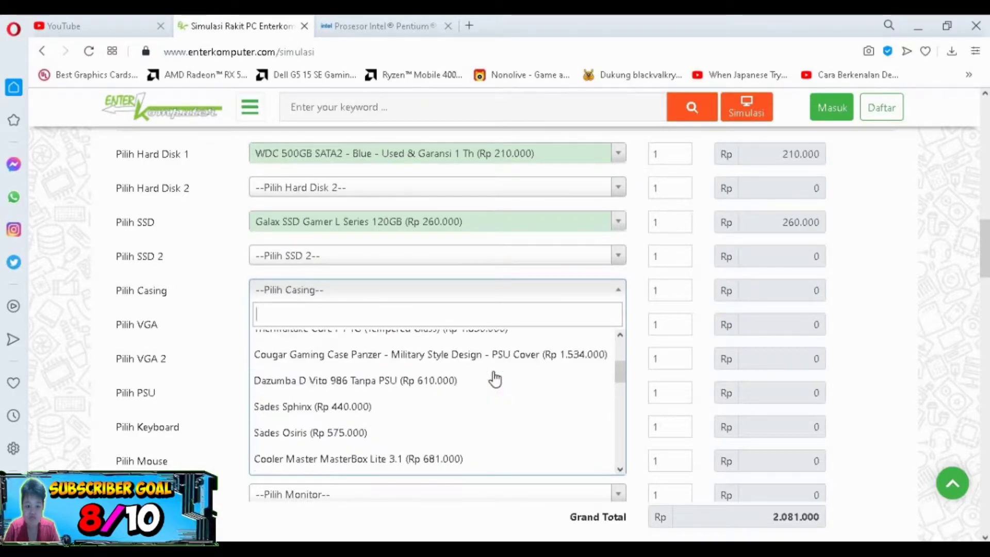
scroll(492, 380, down, 5)
scroll(495, 387, down, 8)
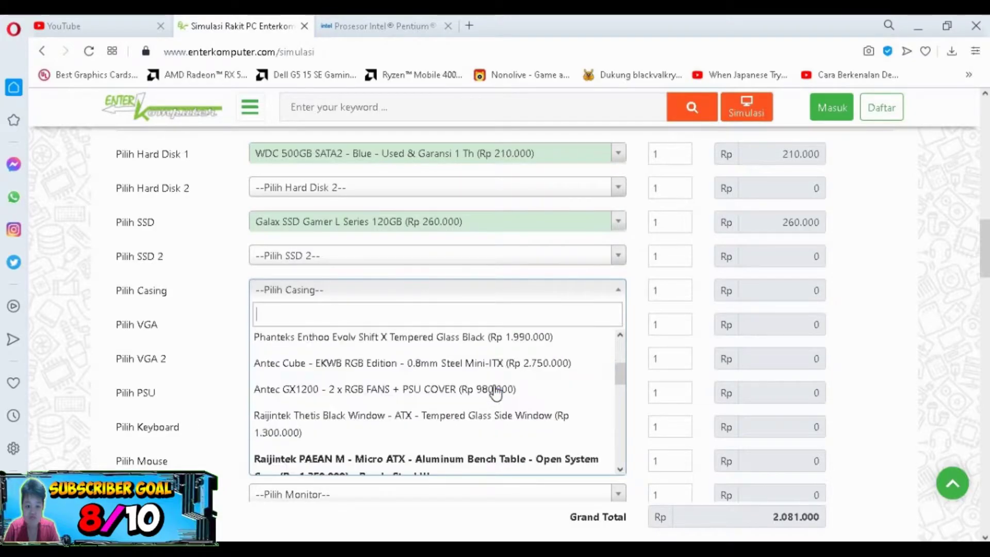
scroll(495, 393, down, 10)
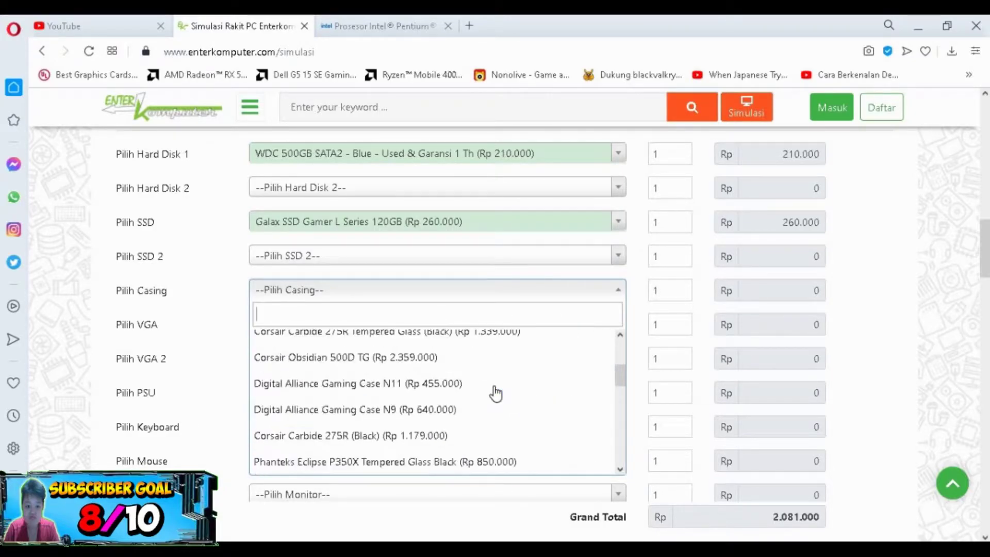
scroll(496, 394, down, 3)
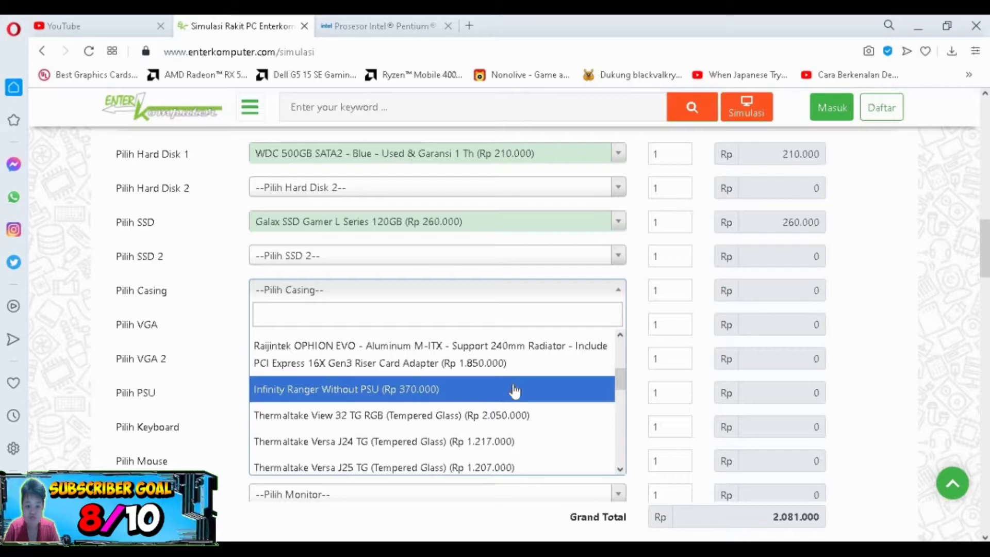
scroll(556, 379, up, 8)
scroll(557, 378, up, 5)
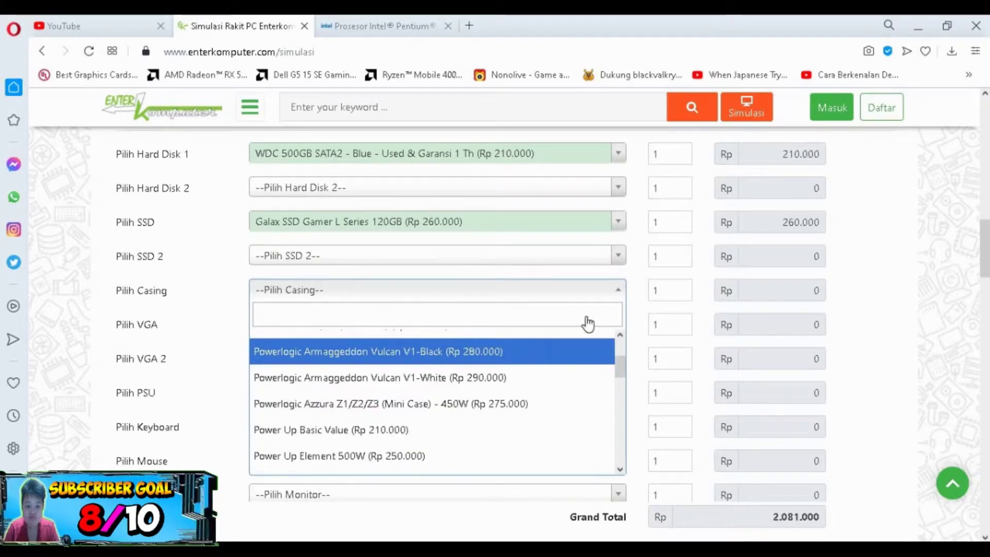
click(621, 292)
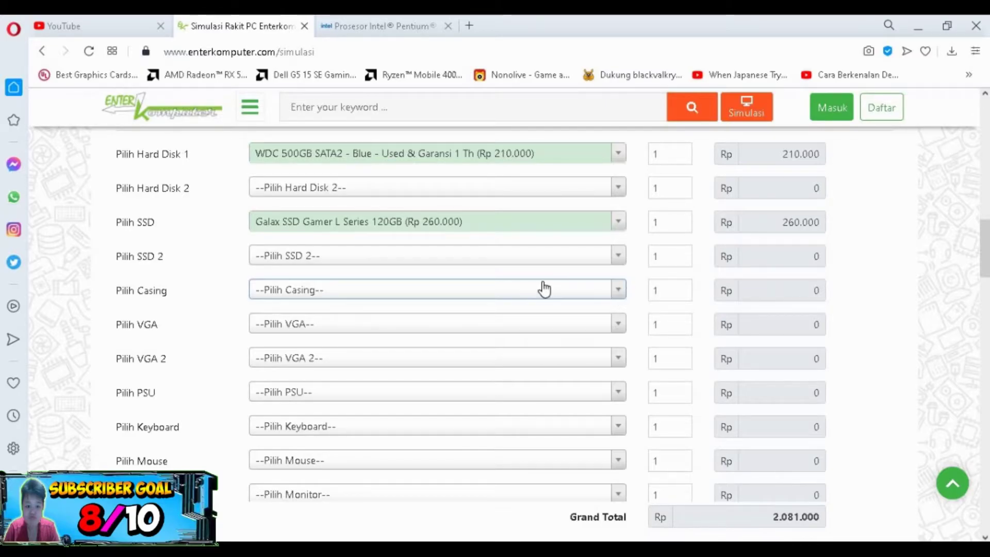
Step: Open the VGA choices and check which processor and motherboard are selected in the build
click(567, 327)
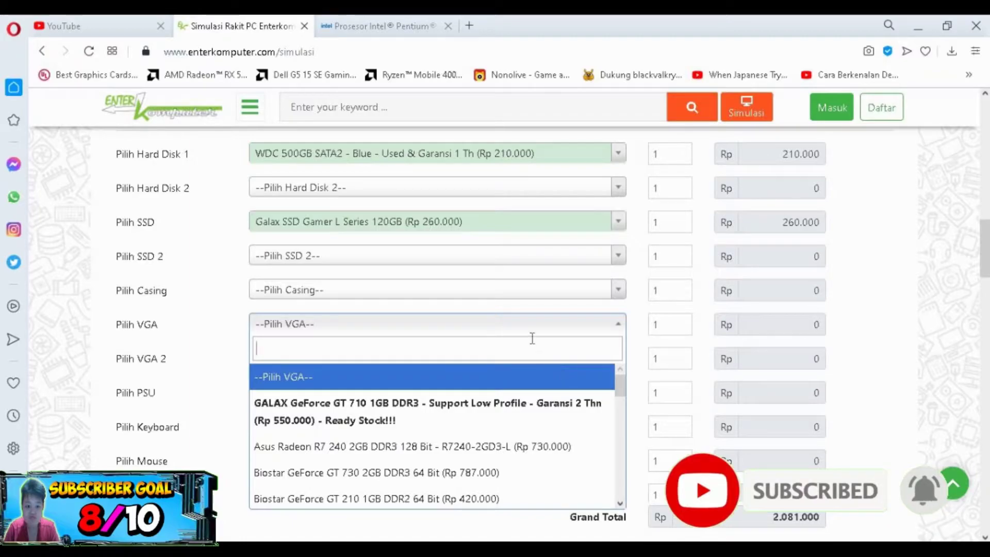
scroll(534, 356, up, 1)
scroll(184, 265, up, 4)
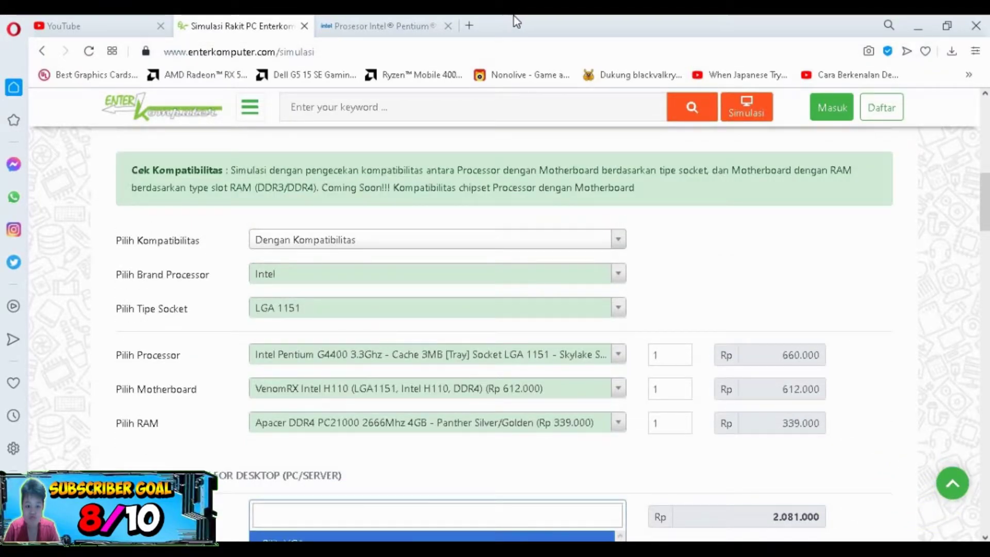
Step: Search the web in a new tab for "the best budget vga with intel g4400", checking the processor number on Intel's specification page
click(466, 25)
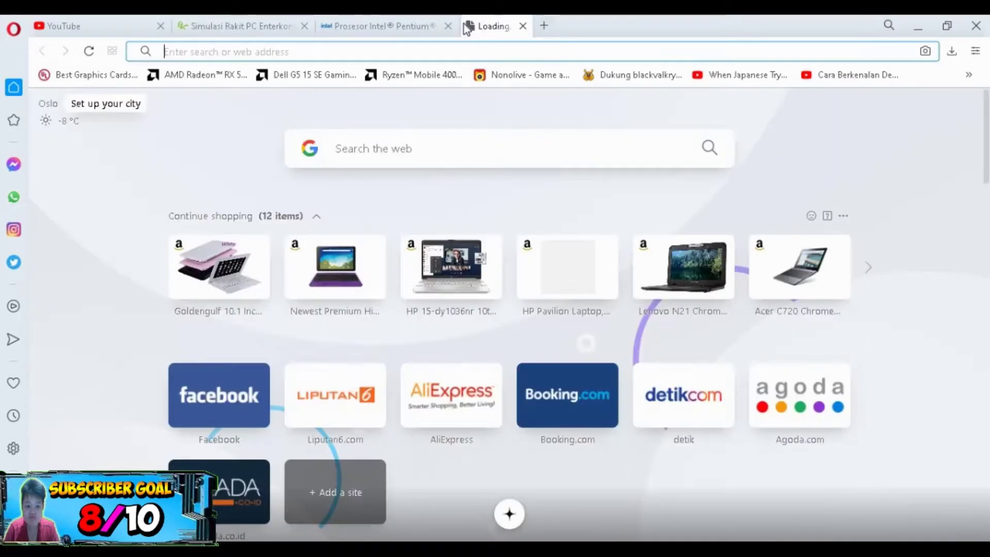
text(the bu)
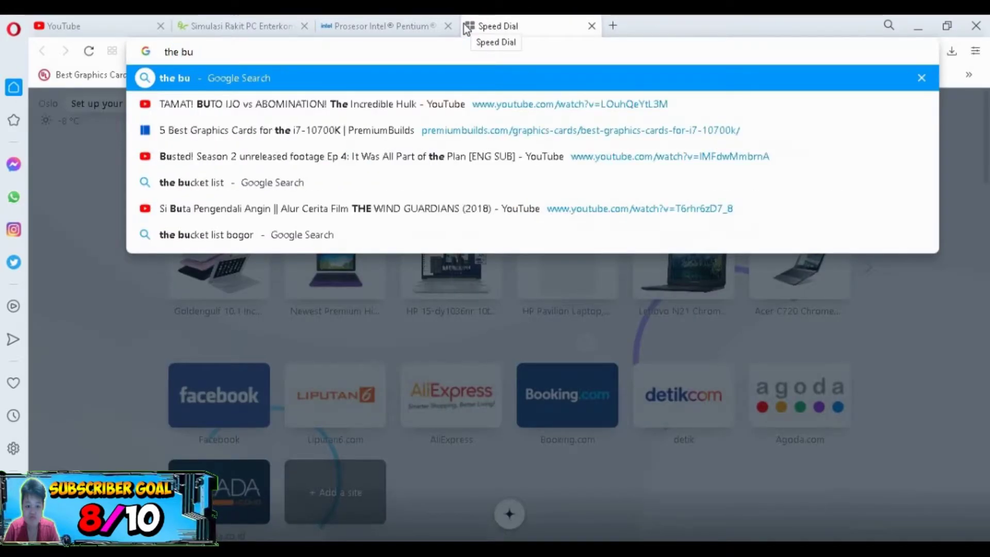
key(BackSpace)
text(est budget vg)
key(BackSpace)
key(BackSpace)
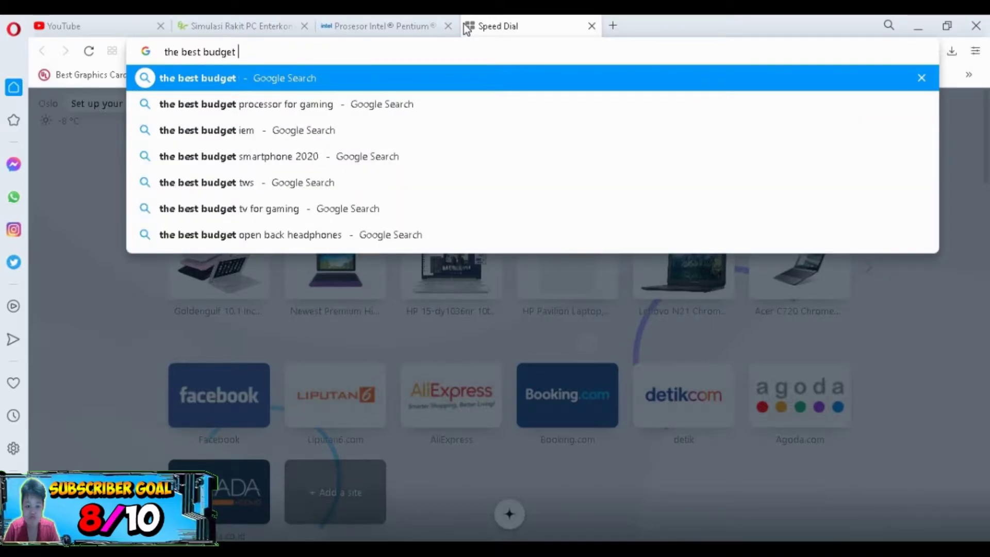
text(vga with intel)
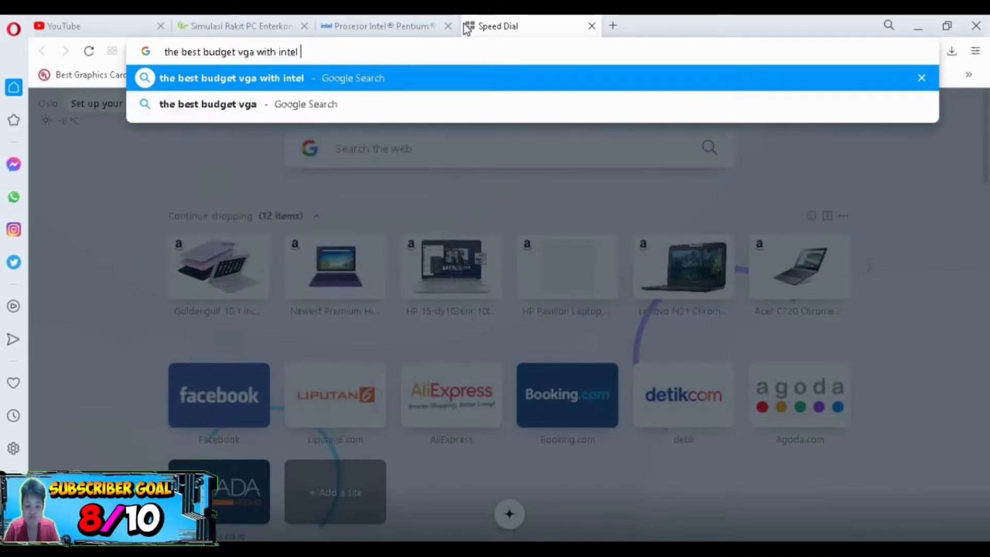
click(398, 23)
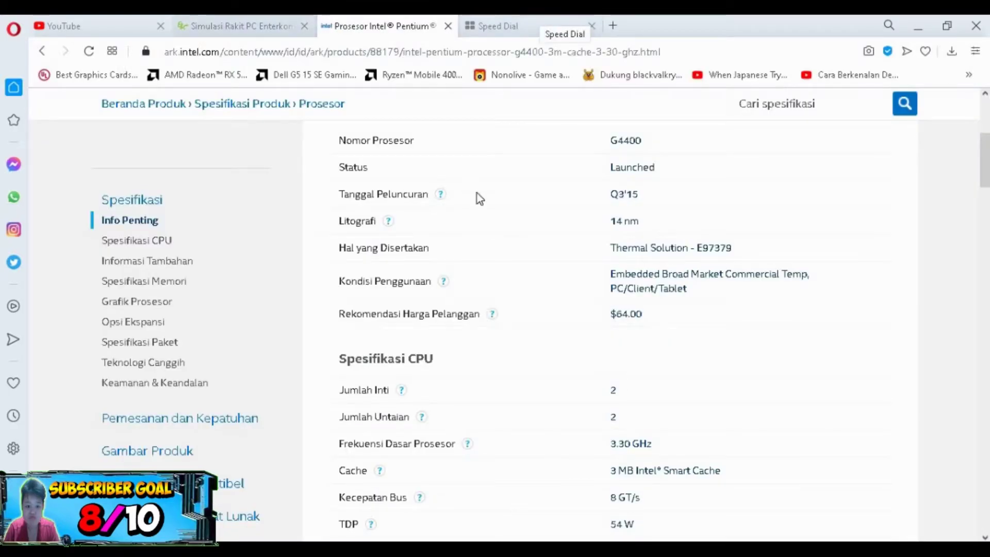
scroll(480, 198, up, 5)
click(508, 15)
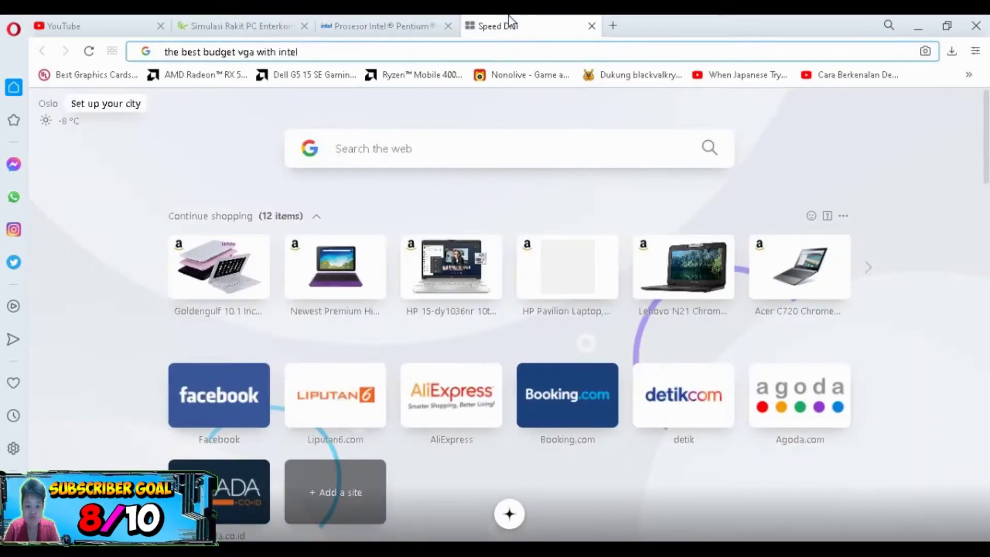
text(g)
click(378, 26)
click(525, 26)
text(4400)
key(Return)
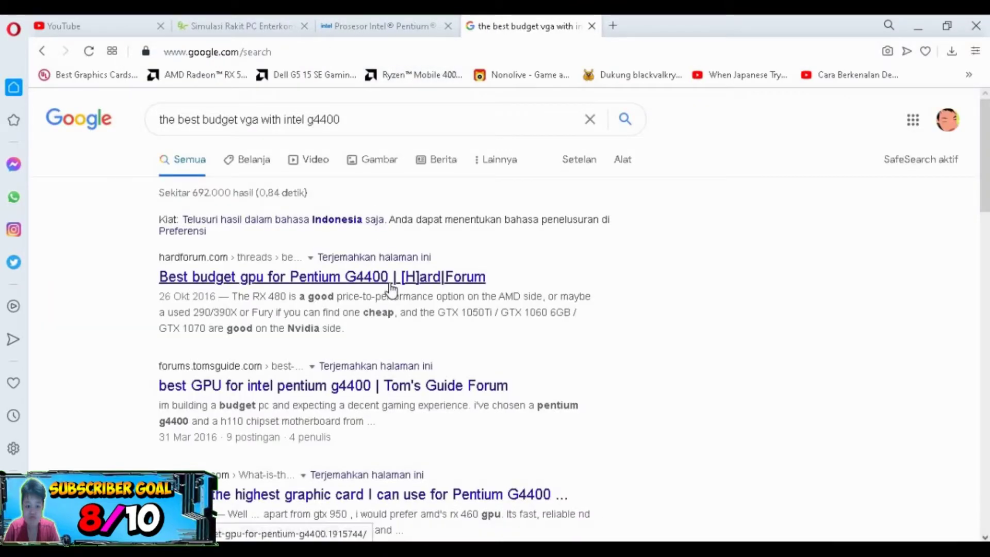
Step: Read the HardForum thread on the best budget GPU for the Pentium G4400 and return to the search results
click(394, 282)
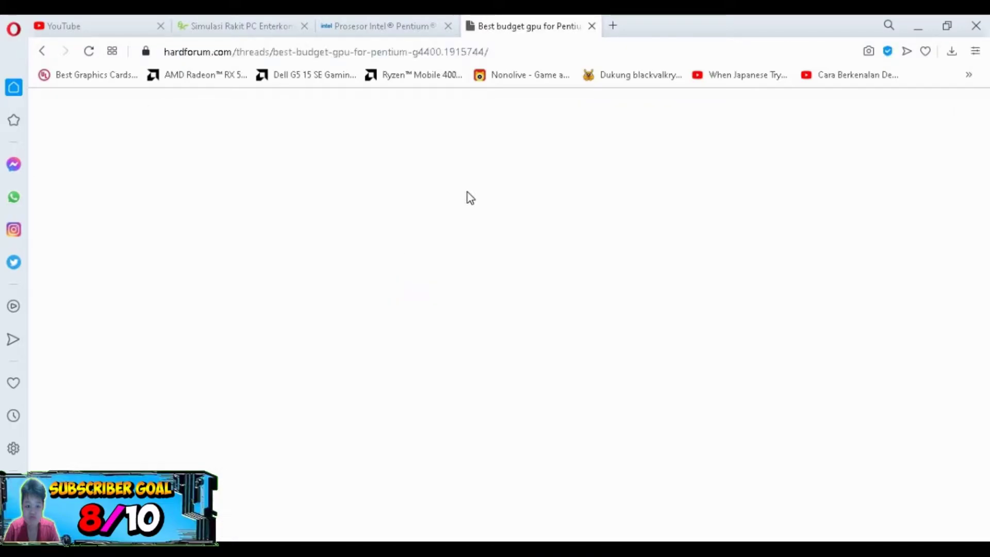
scroll(467, 189, down, 3)
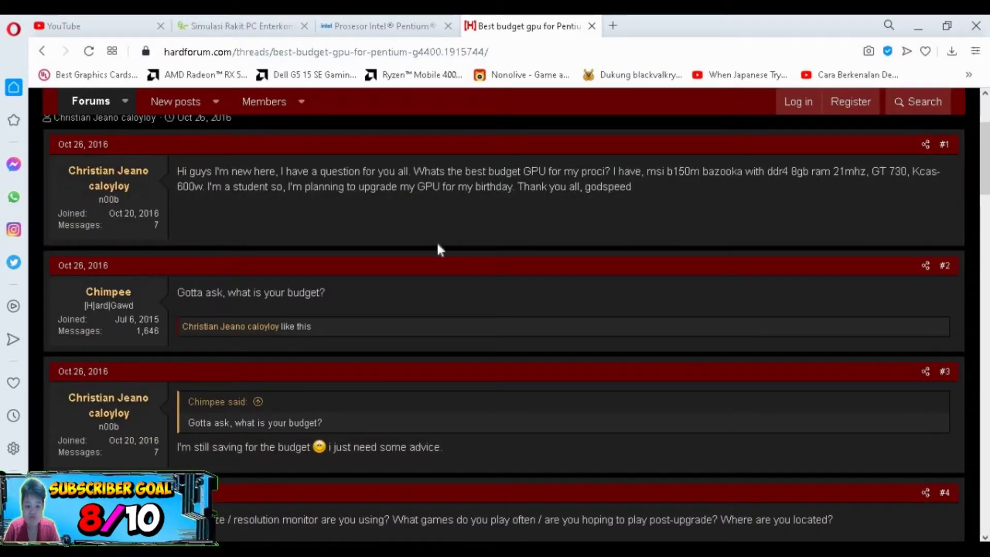
click(42, 55)
scroll(475, 271, down, 2)
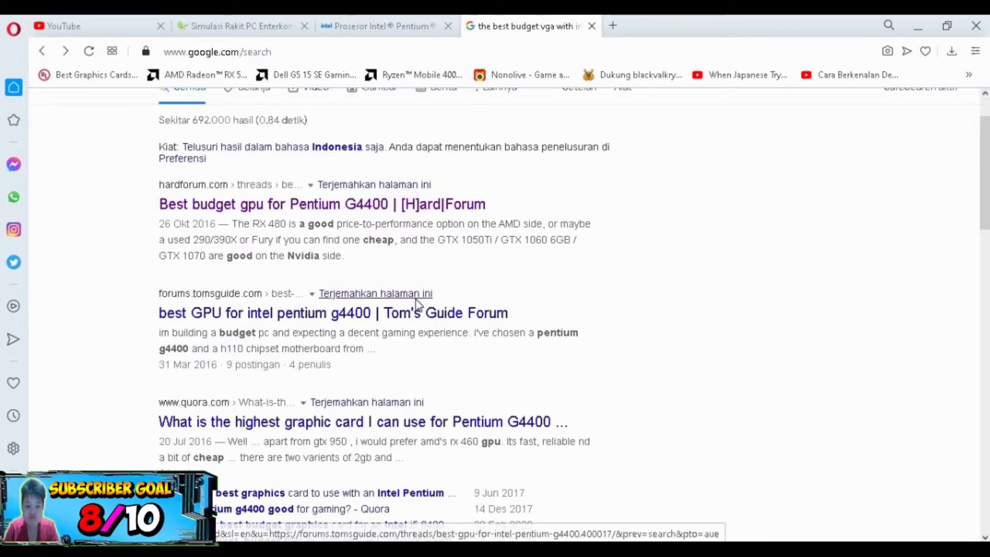
Step: Open the Quora question on the highest graphics card for the Pentium G4400 in a separate tab, read it and close it
scroll(416, 300, down, 2)
right_click(402, 349)
click(455, 362)
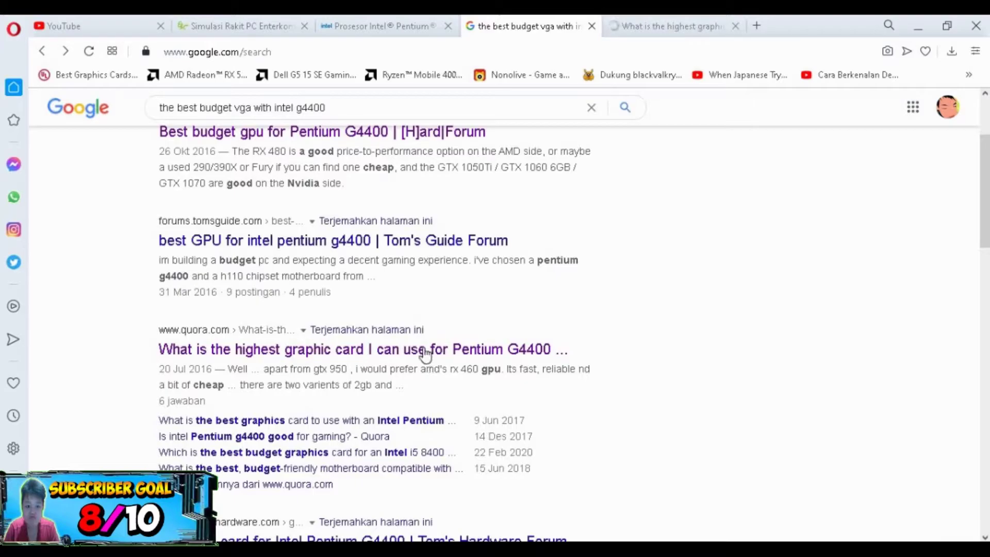
click(638, 15)
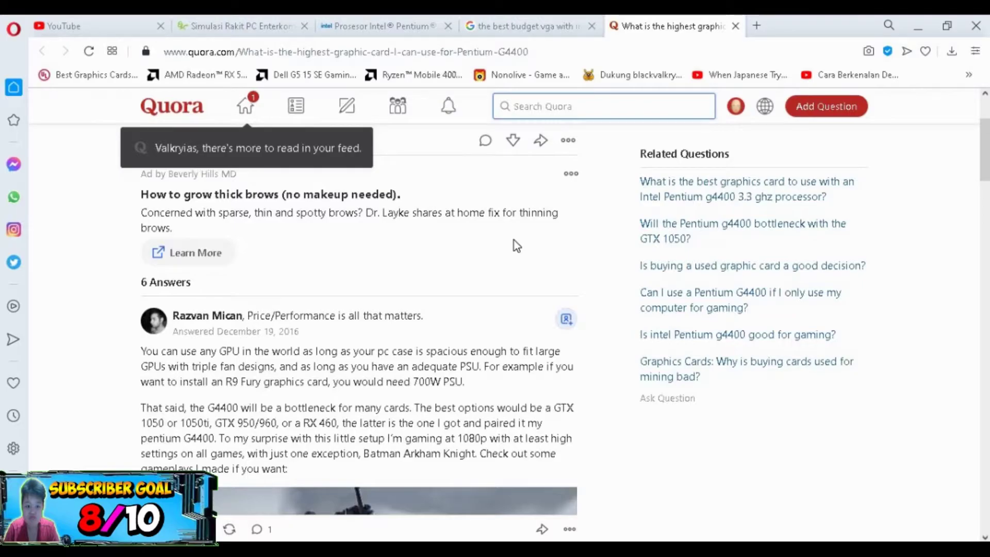
click(735, 26)
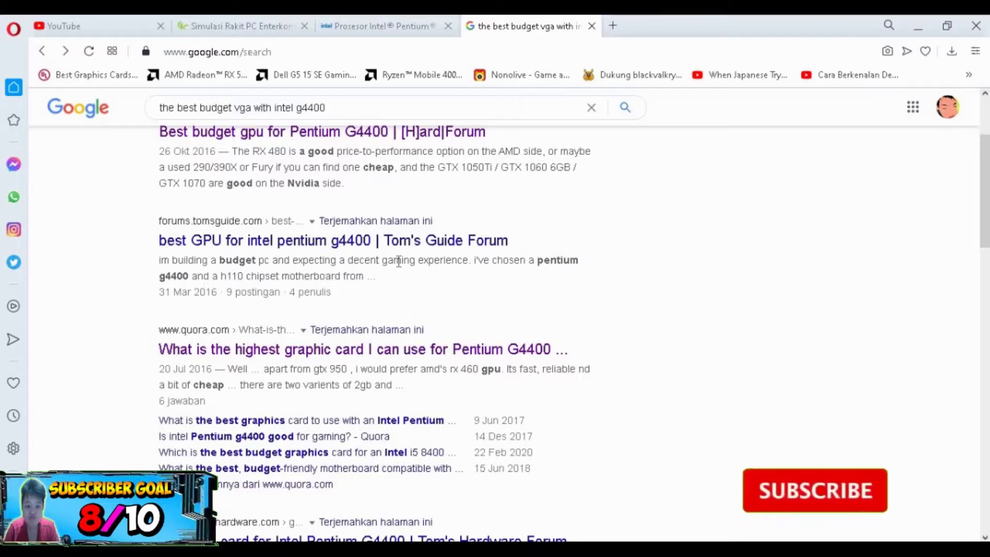
Step: Look through the remaining results and run a new web search for "the best vga with intel g4400"
scroll(399, 263, down, 2)
scroll(407, 289, down, 4)
scroll(314, 116, up, 5)
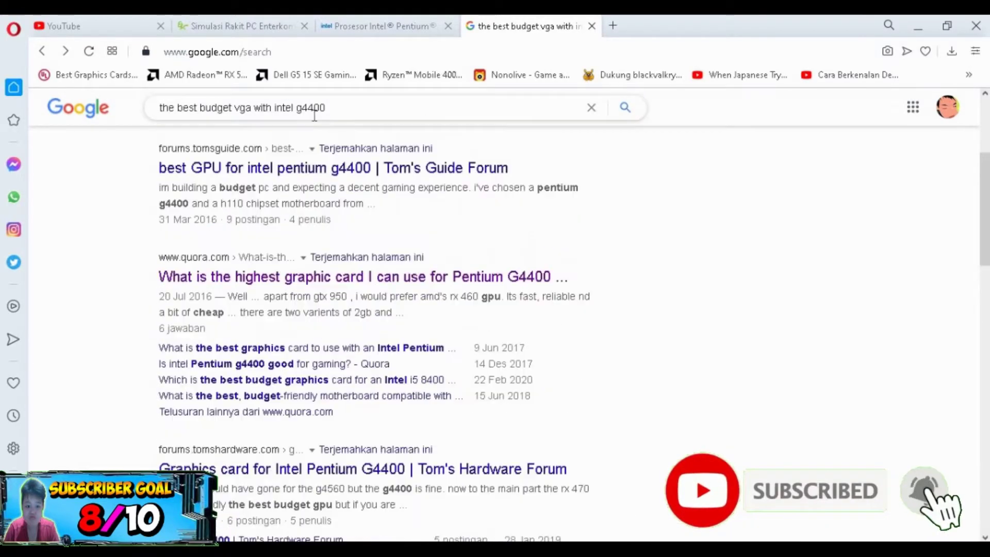
triple_click(315, 116)
text(the best vga)
key(BackSpace)
key(BackSpace)
key(BackSpace)
text(best vga)
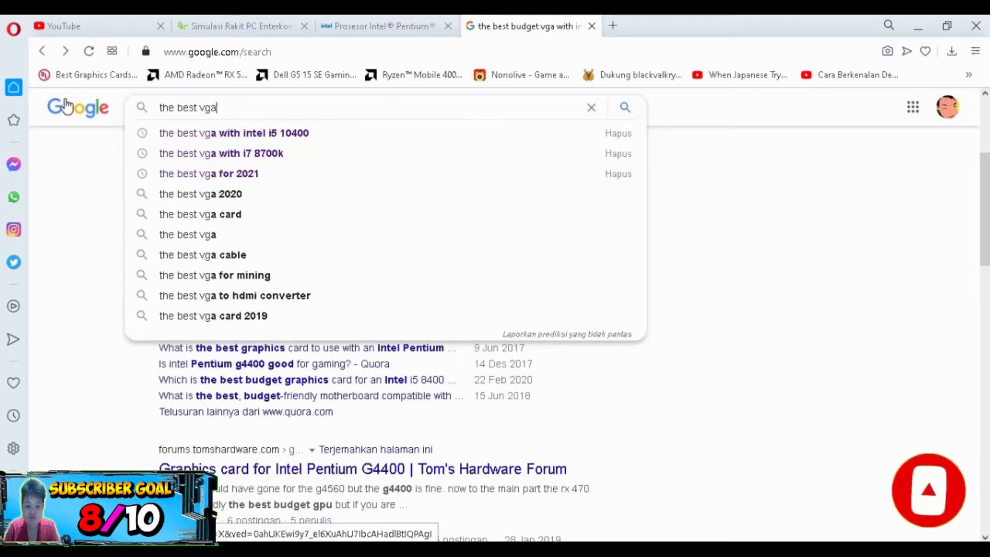
text( with intel )
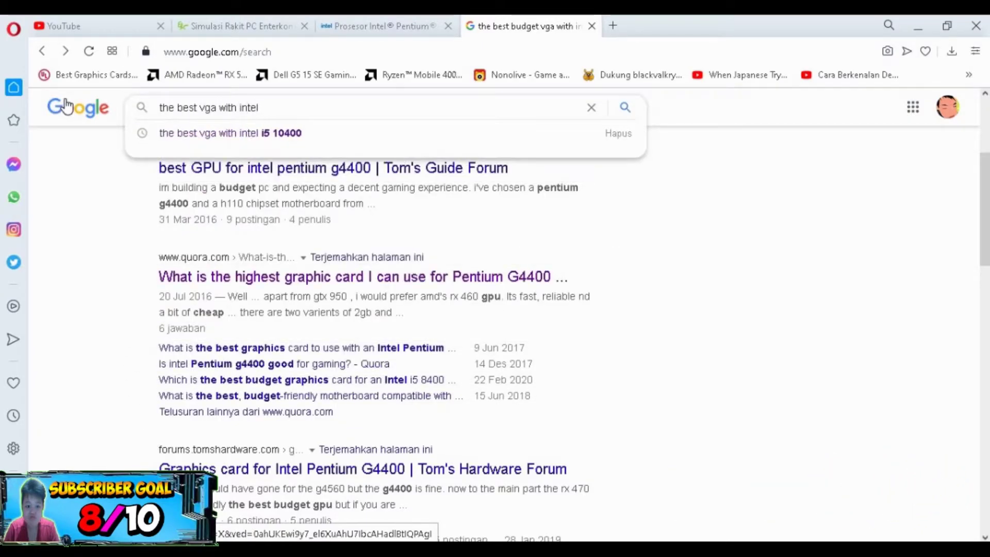
text(g)
text(4400)
key(Return)
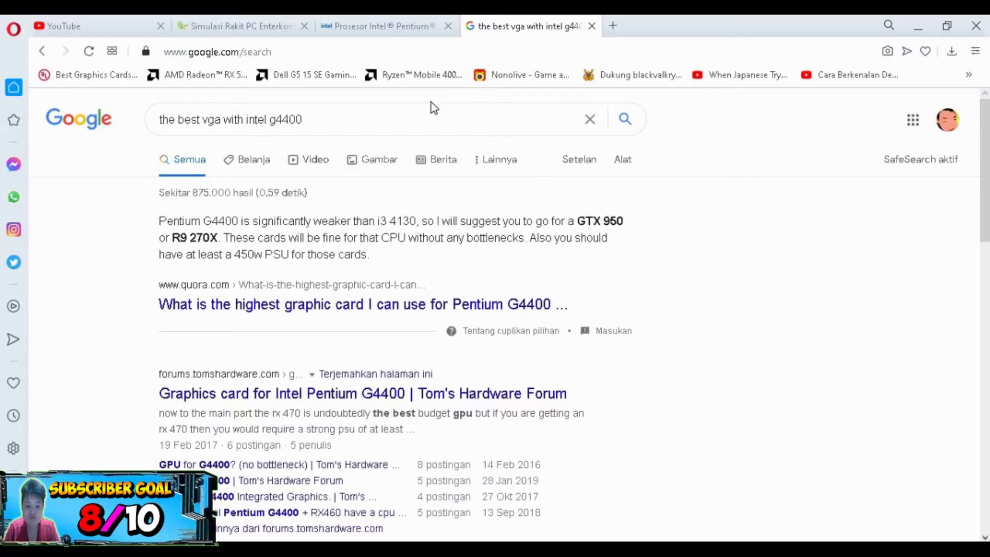
Step: Filter the VGA choices in the Enterkomputer simulation by "gtx 9" and clear the filter again
click(226, 18)
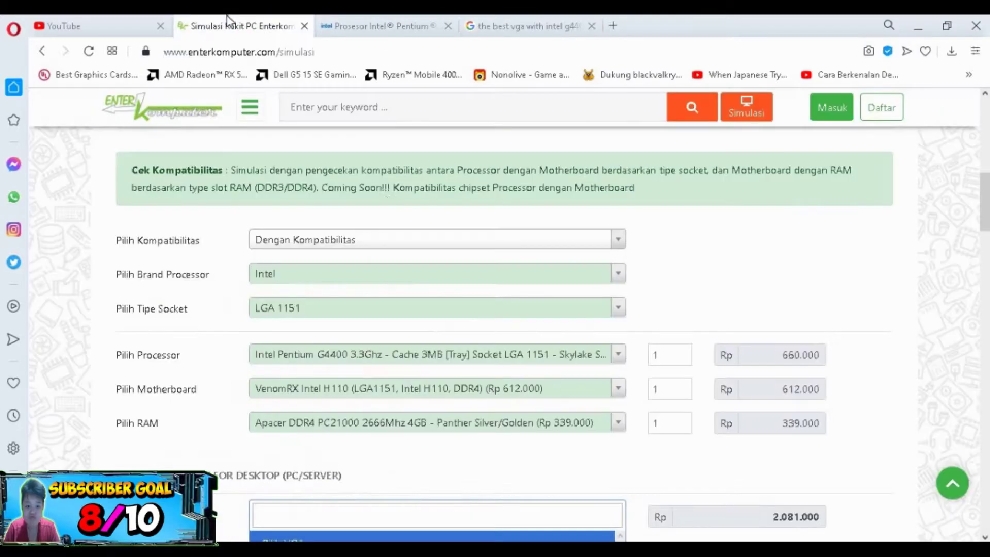
scroll(412, 348, down, 3)
text(f)
text(tx 9)
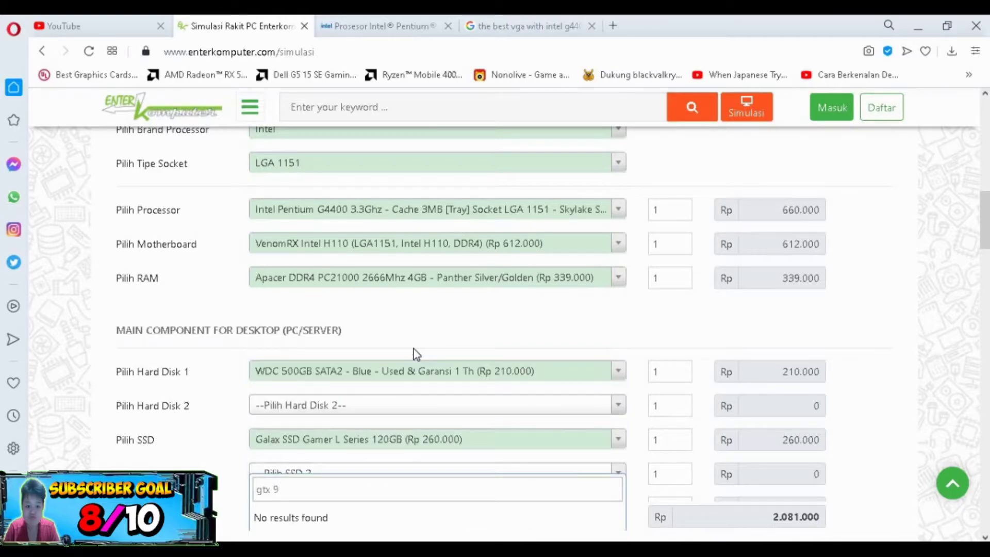
key(BackSpace)
key(BackSpace)
key(BackSpace)
key(BackSpace)
key(BackSpace)
Step: Recheck the recommended cards in the web results, filter the simulation's VGA choices by "r9" and clear the filter
click(495, 26)
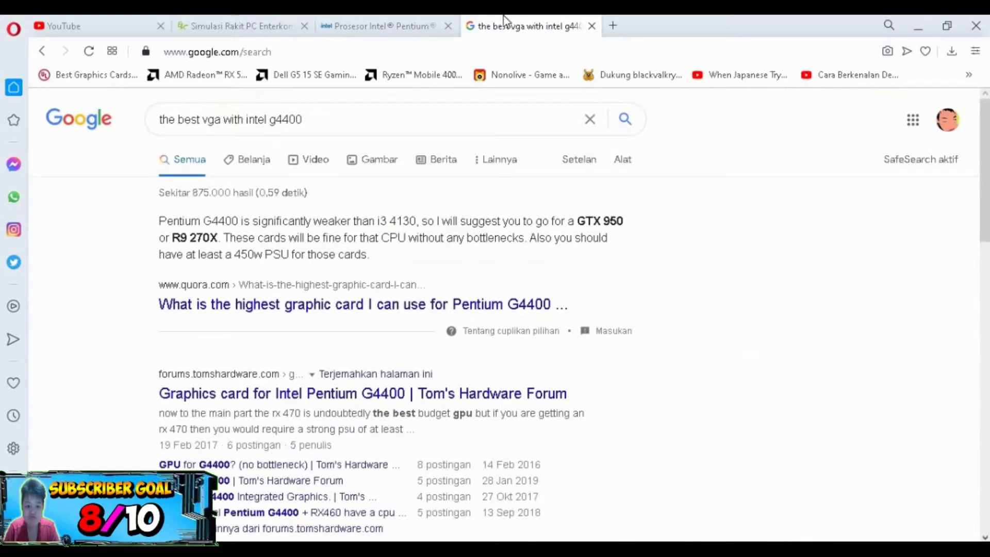
click(240, 19)
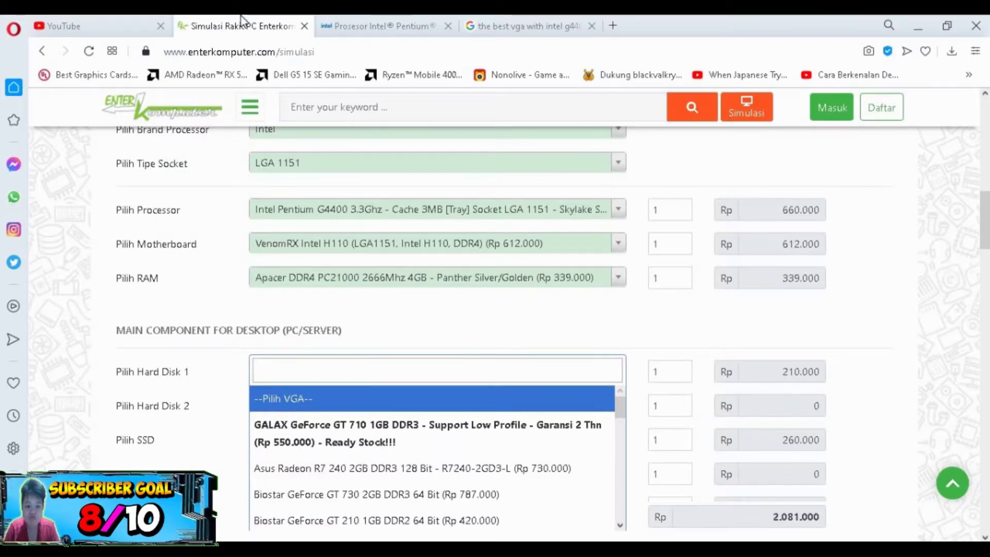
text(r8)
key(BackSpace)
text(9)
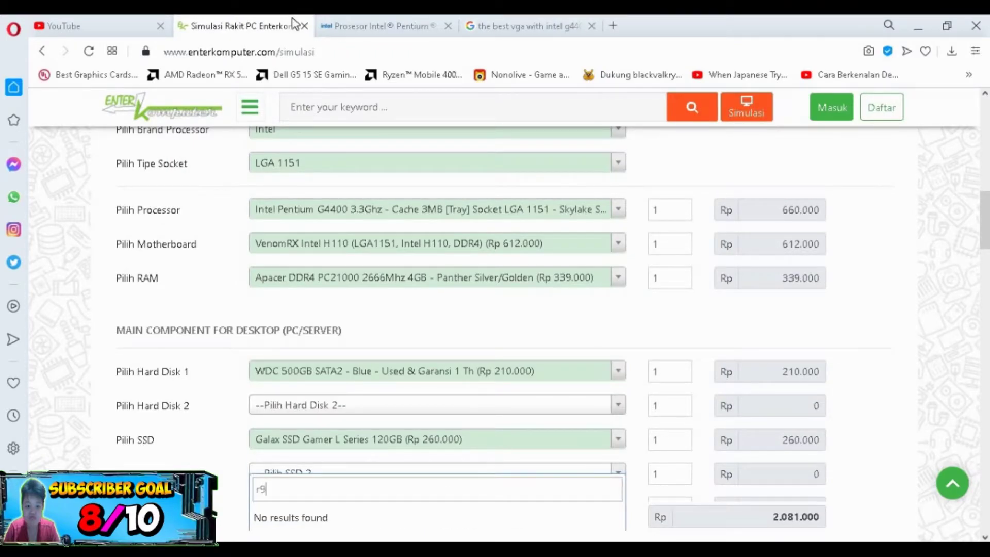
key(BackSpace)
key(BackSpace)
Step: Review the G4400 card recommendations in the web results and search for "gtx 950" in a new tab
click(560, 17)
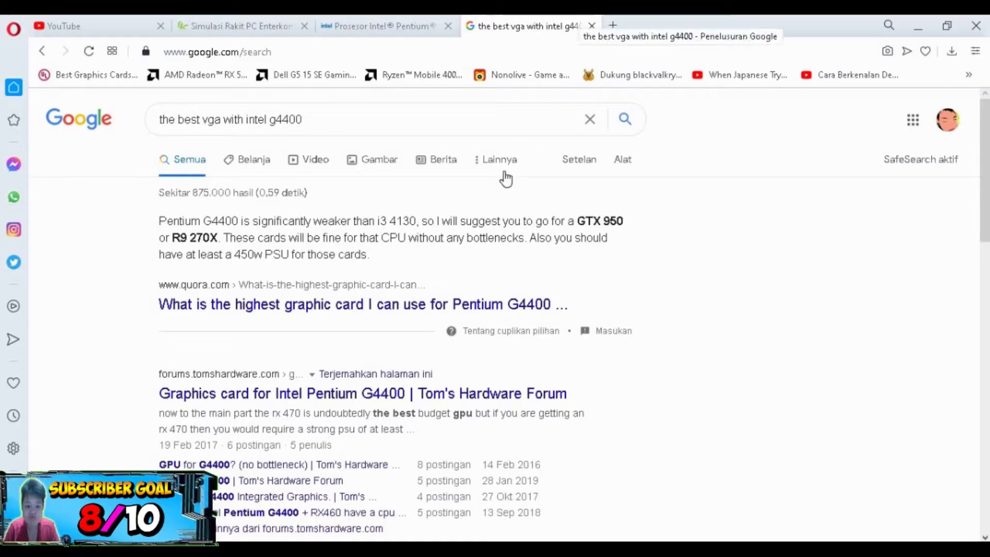
scroll(481, 163, down, 1)
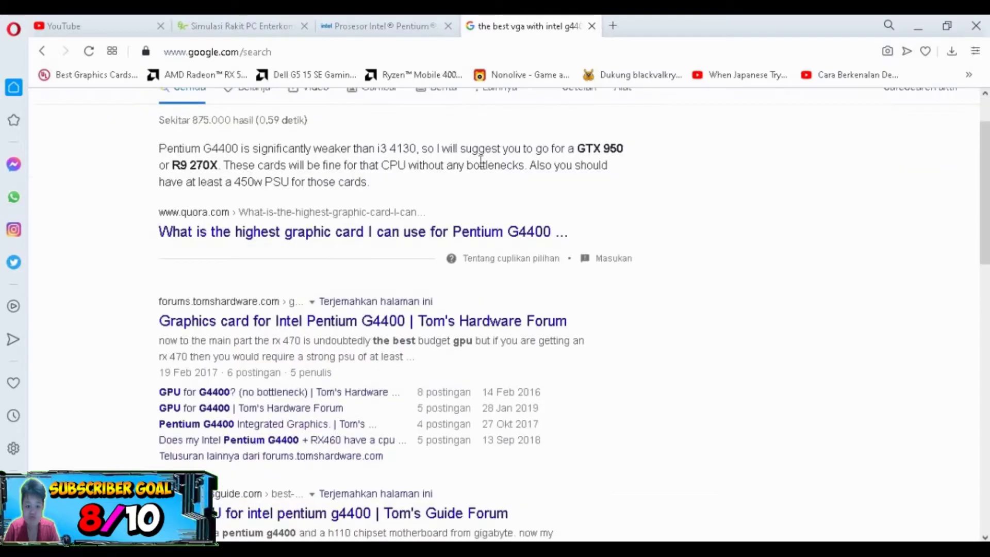
click(616, 29)
text(gtx 950)
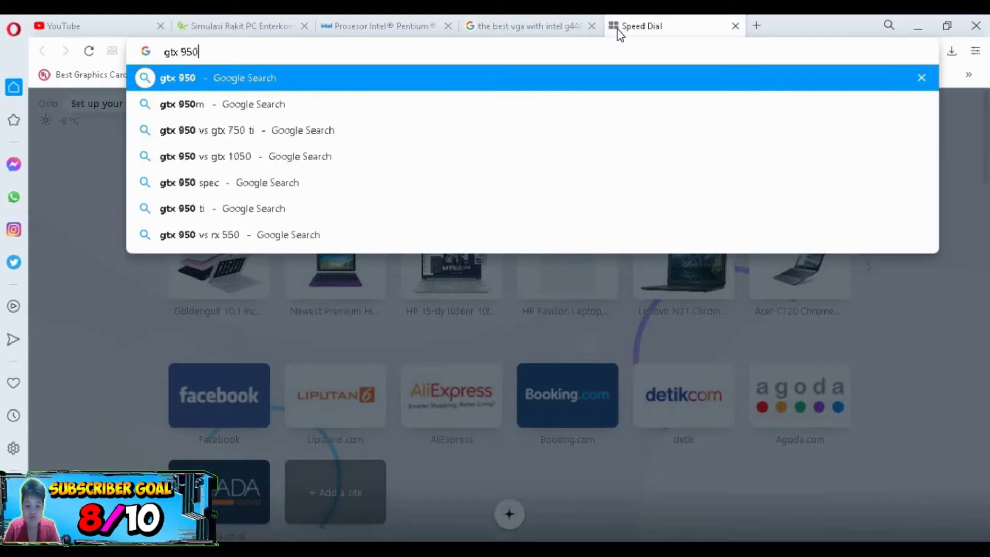
key(Return)
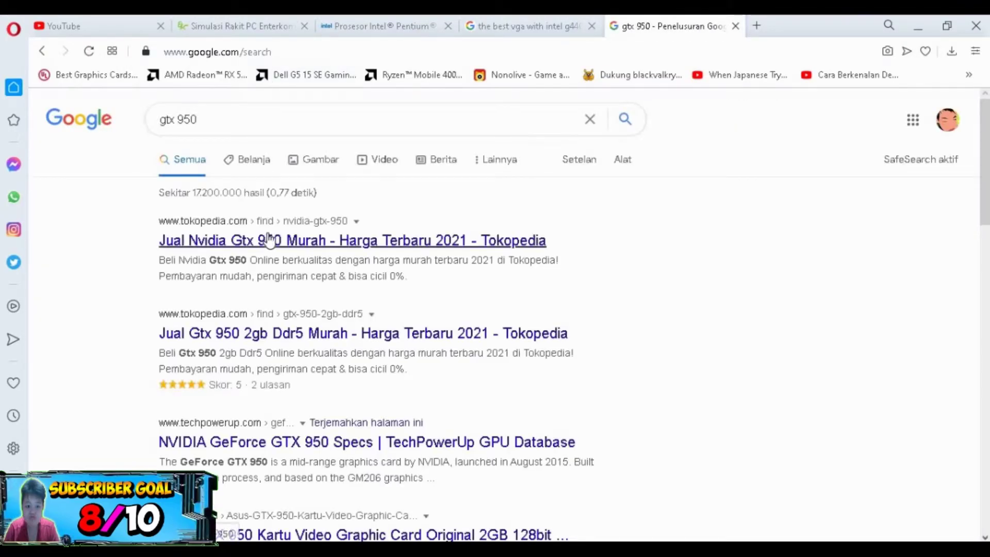
Step: Open Tokopedia's Nvidia GTX 950 listings, compare the cards' prices and close the page
click(268, 224)
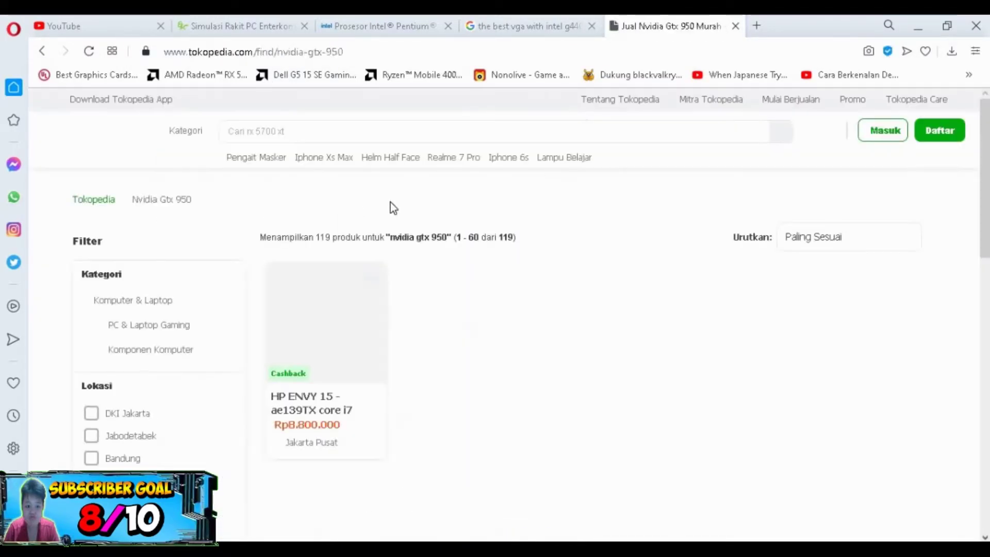
scroll(567, 212, down, 4)
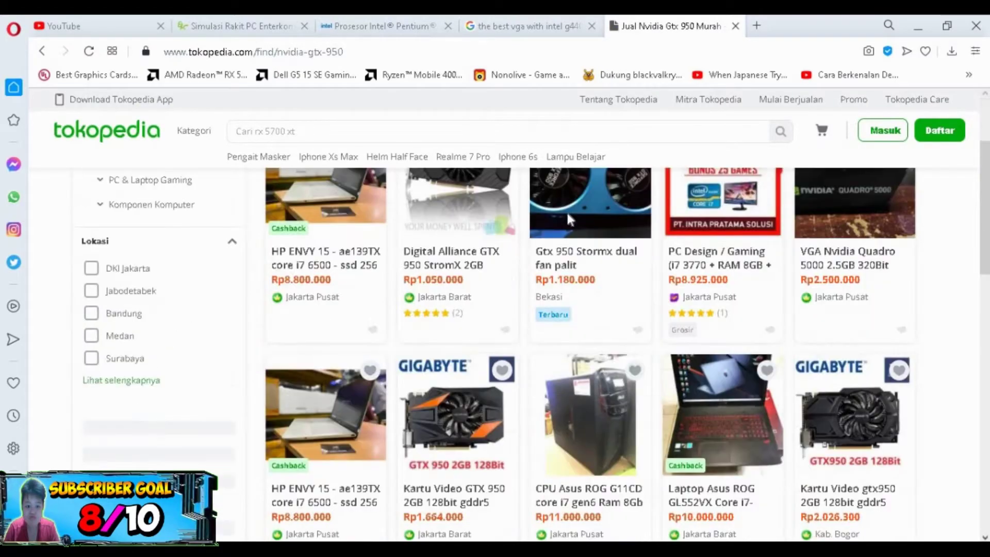
scroll(567, 212, down, 4)
scroll(564, 229, up, 2)
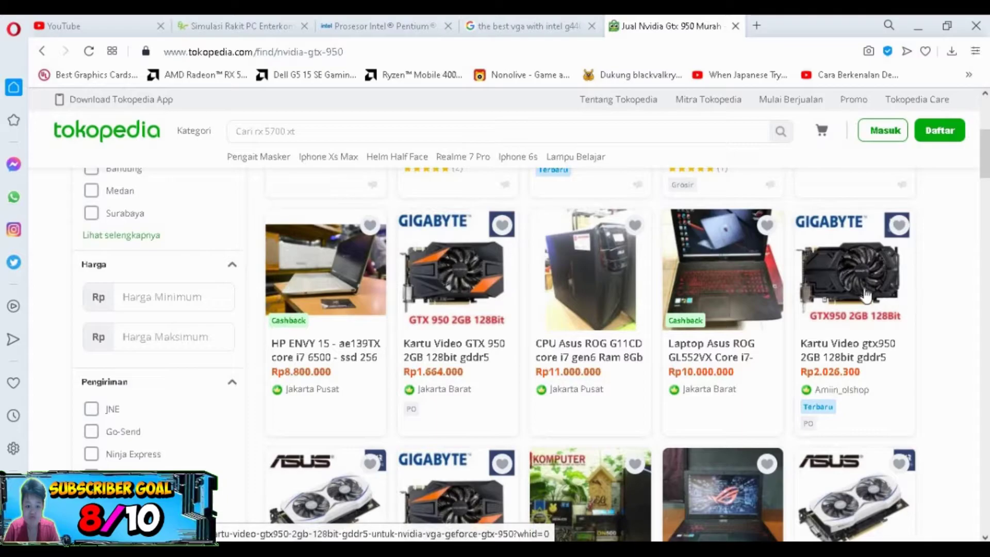
scroll(784, 165, up, 5)
click(735, 26)
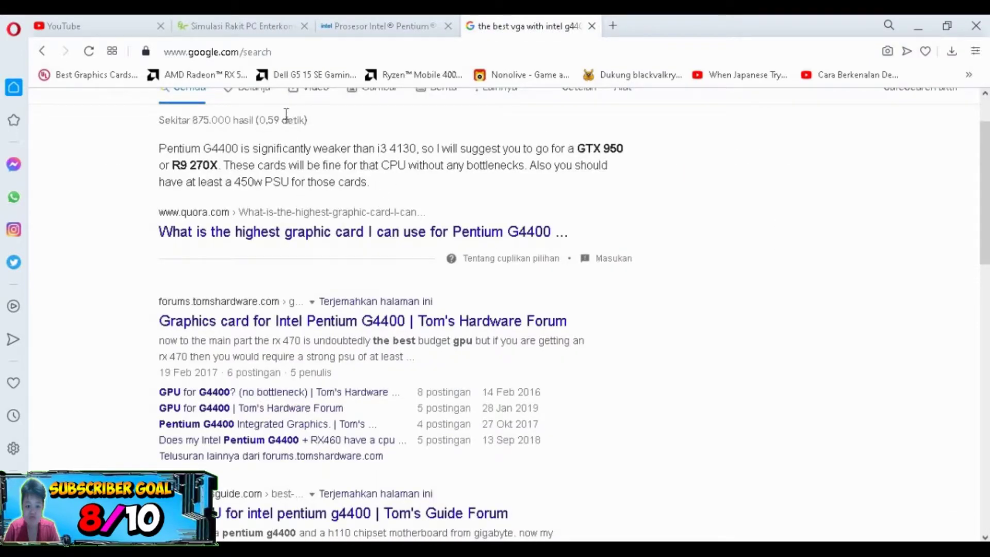
Step: Replace the G4400 query in the search results page with a web search for "r9 270x"
scroll(287, 114, up, 2)
triple_click(321, 113)
text(r)
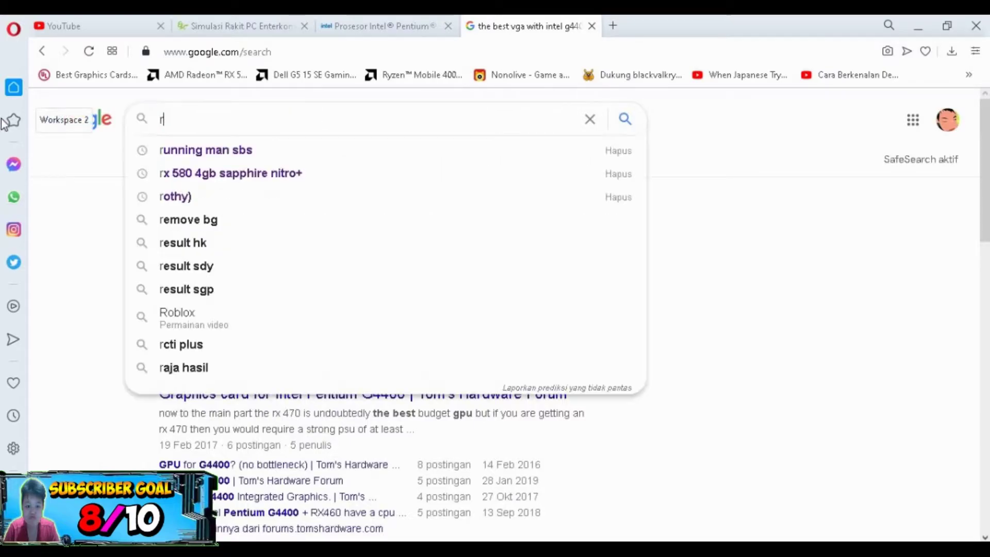
text(9 270x)
key(Return)
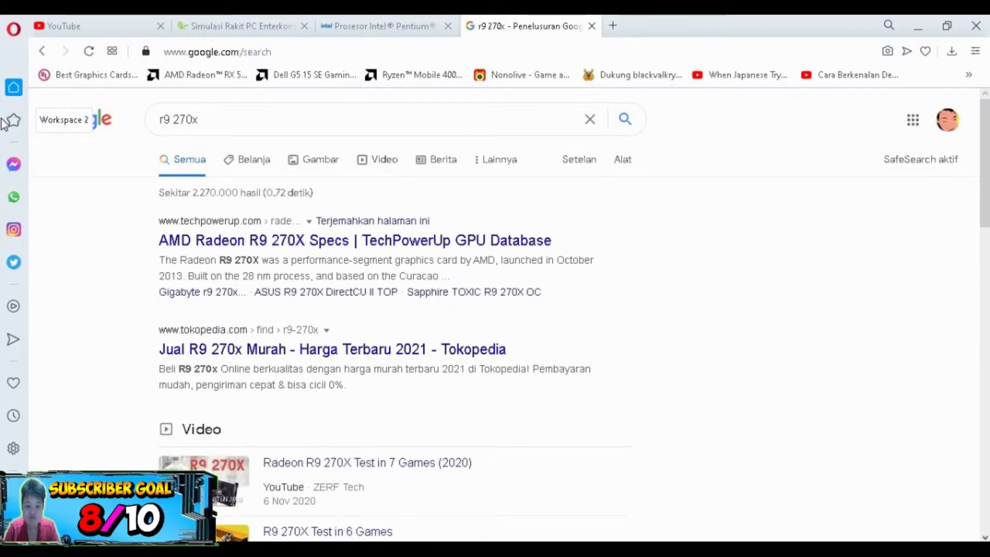
Step: Open Tokopedia's R9 270x listings in a separate tab and view the prices of the cards on offer
scroll(354, 347, down, 1)
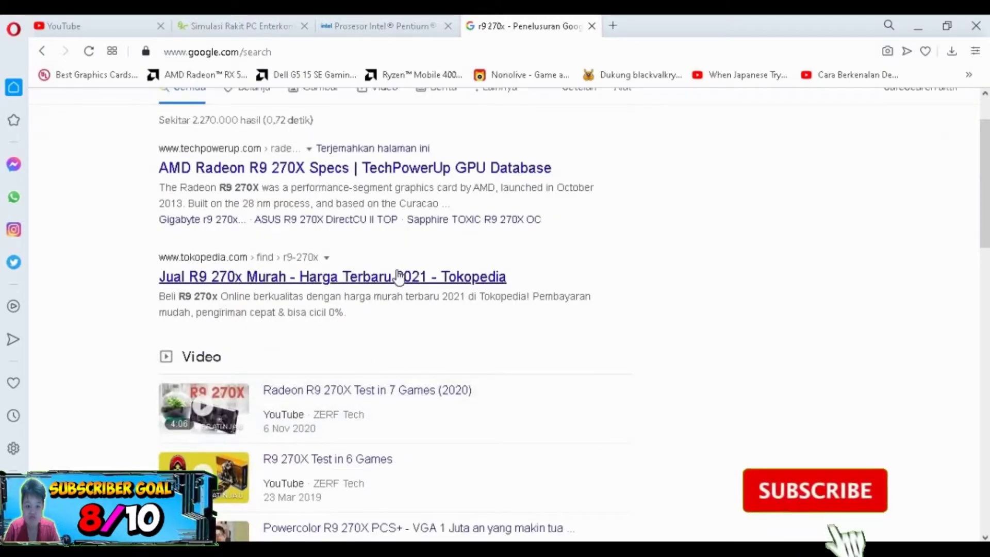
right_click(410, 282)
click(412, 288)
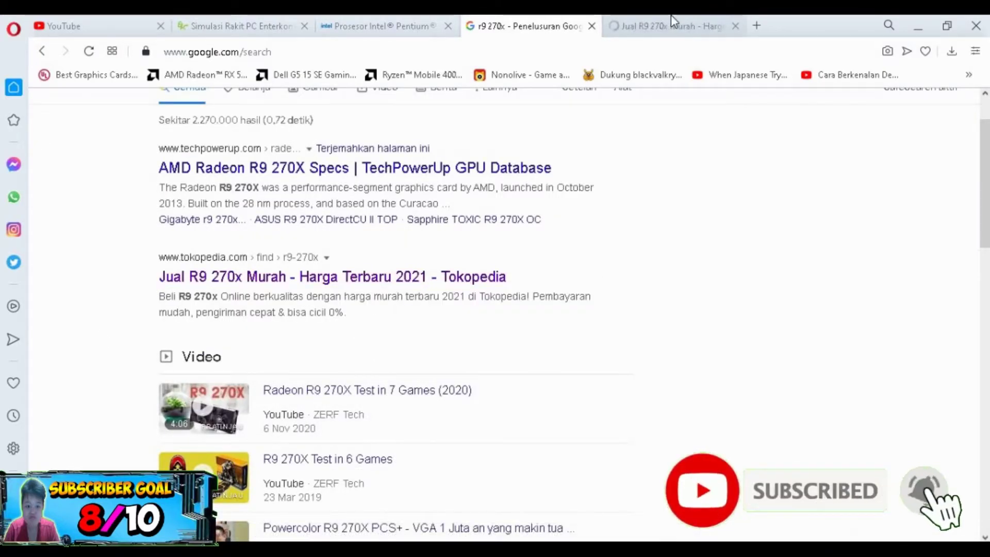
click(670, 18)
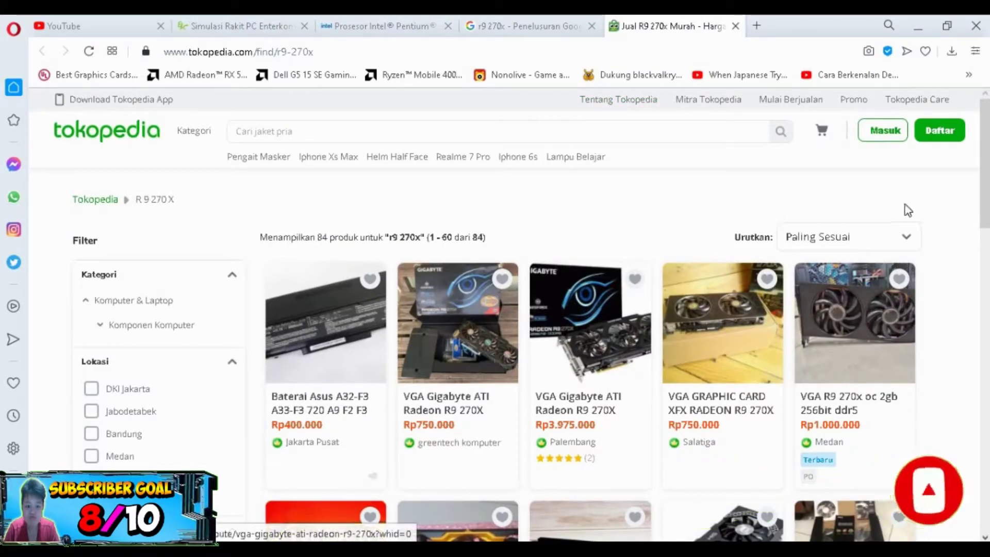
Step: Sort Tokopedia's R9 270x listings by Harga Terendah and look through the cheapest offers
click(872, 245)
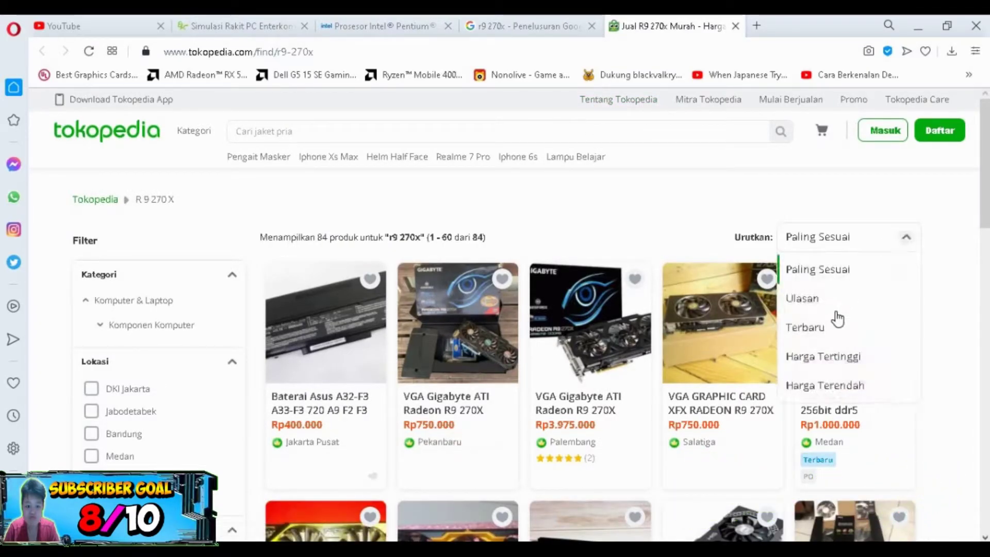
click(823, 386)
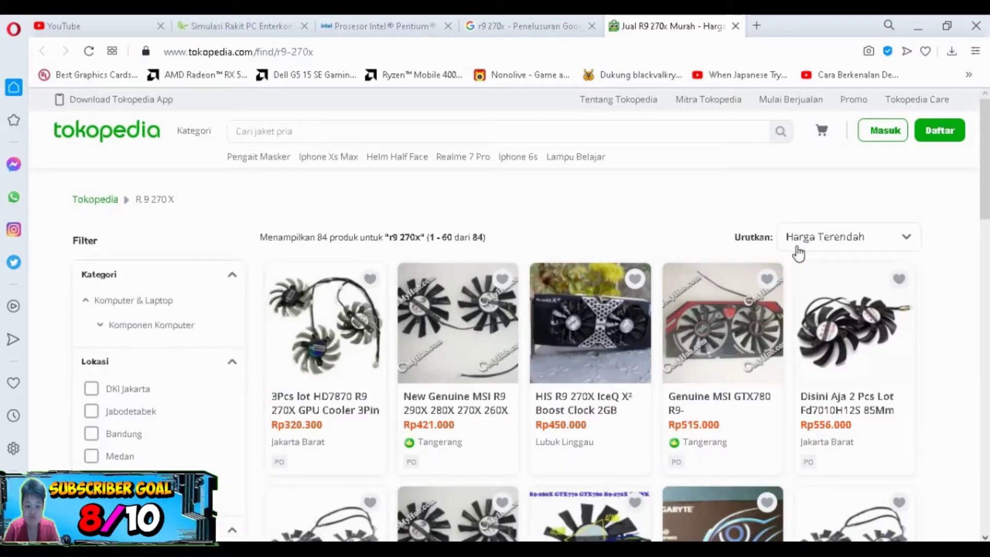
scroll(877, 193, down, 4)
scroll(877, 193, up, 4)
Step: Return the R9 270x listings to the Paling Sesuai order and compare the card prices
click(845, 237)
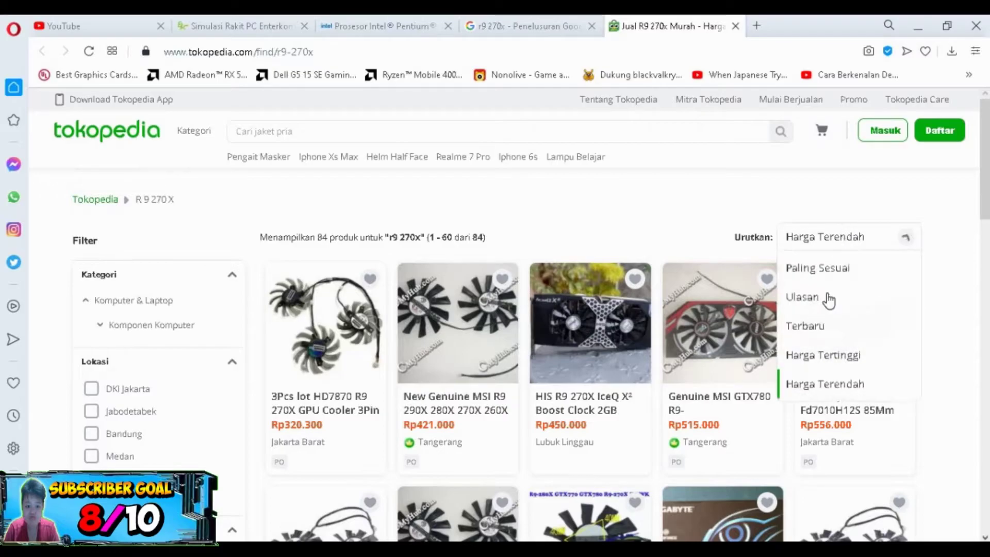
click(837, 273)
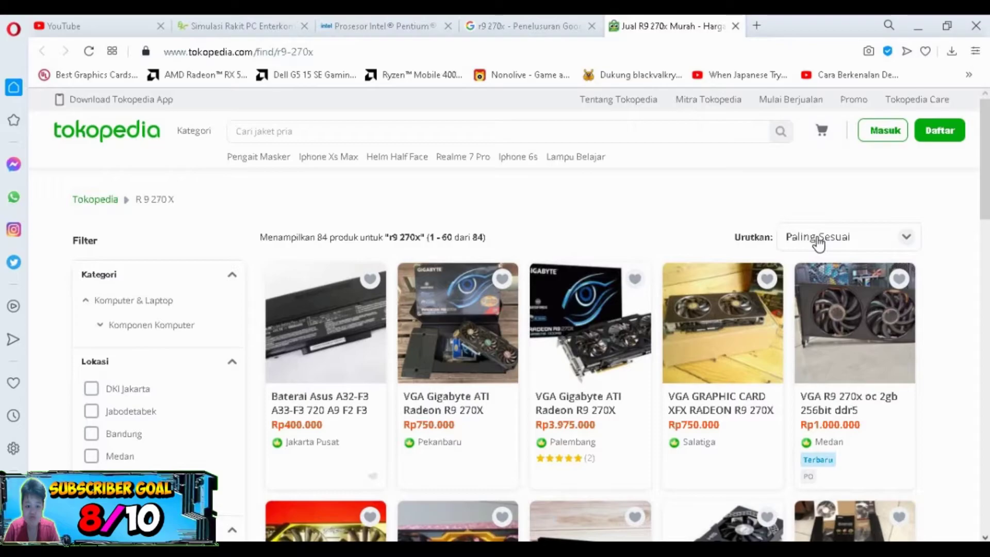
scroll(725, 265, down, 4)
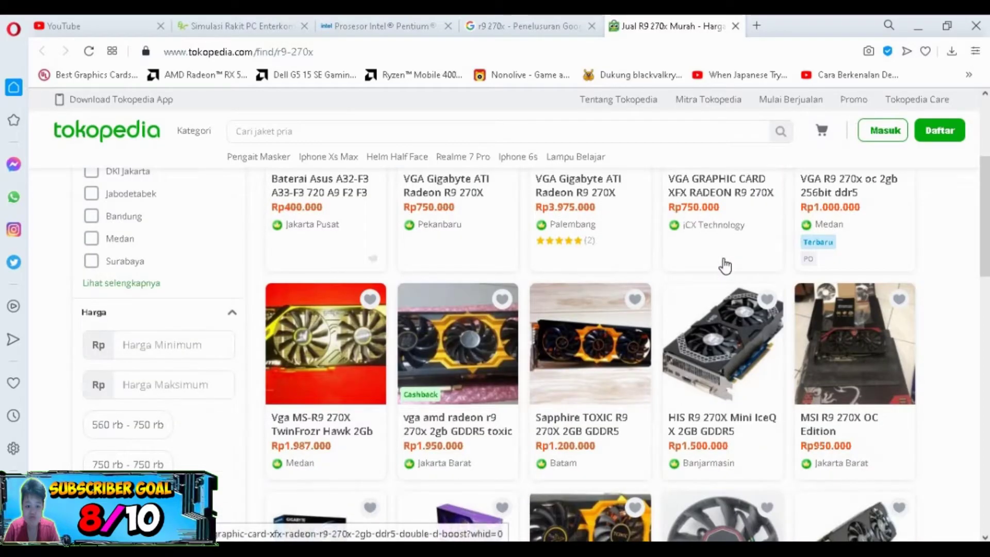
scroll(714, 261, up, 3)
Step: Switch to the Enterkomputer simulation, compare the cards and prices in the VGA list, and close the list without choosing one
click(244, 18)
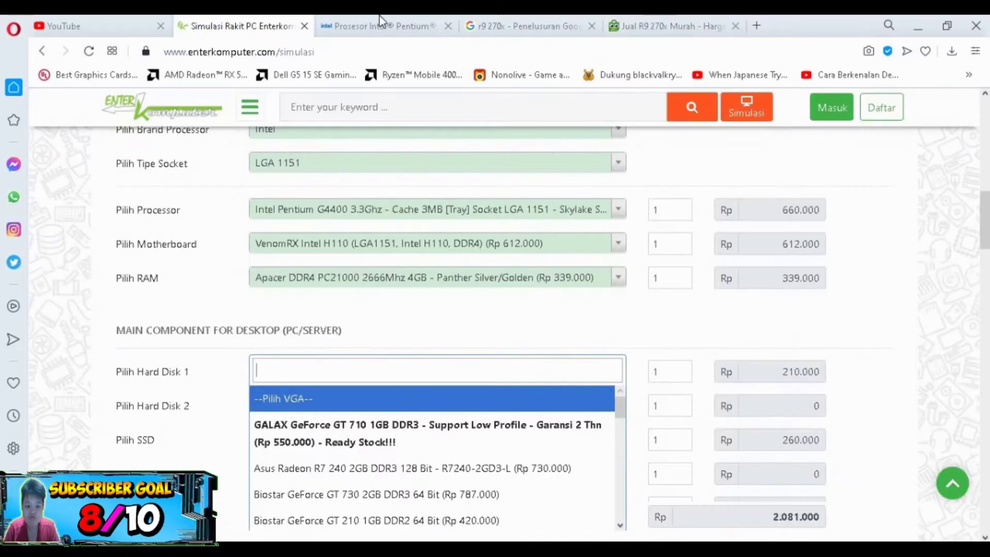
scroll(378, 332, down, 1)
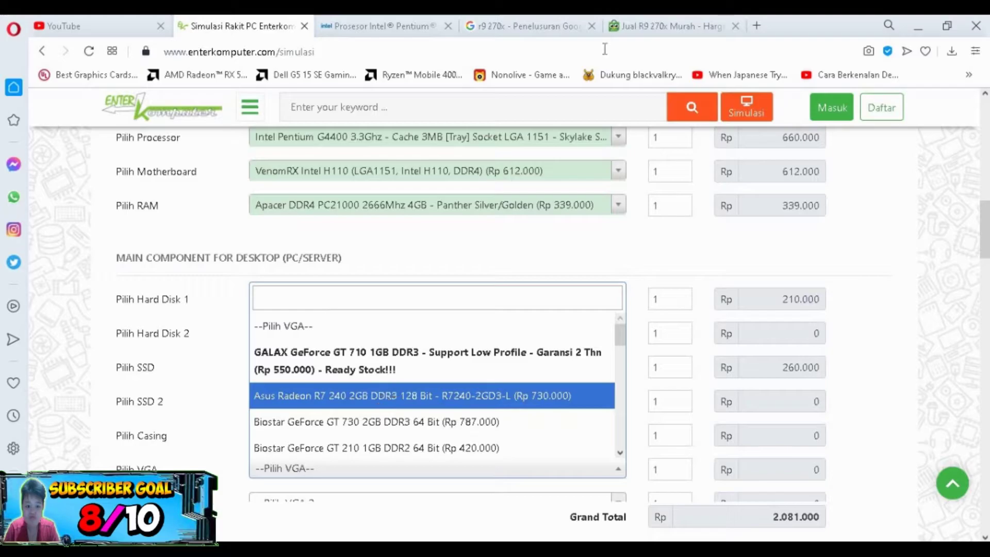
scroll(420, 394, down, 1)
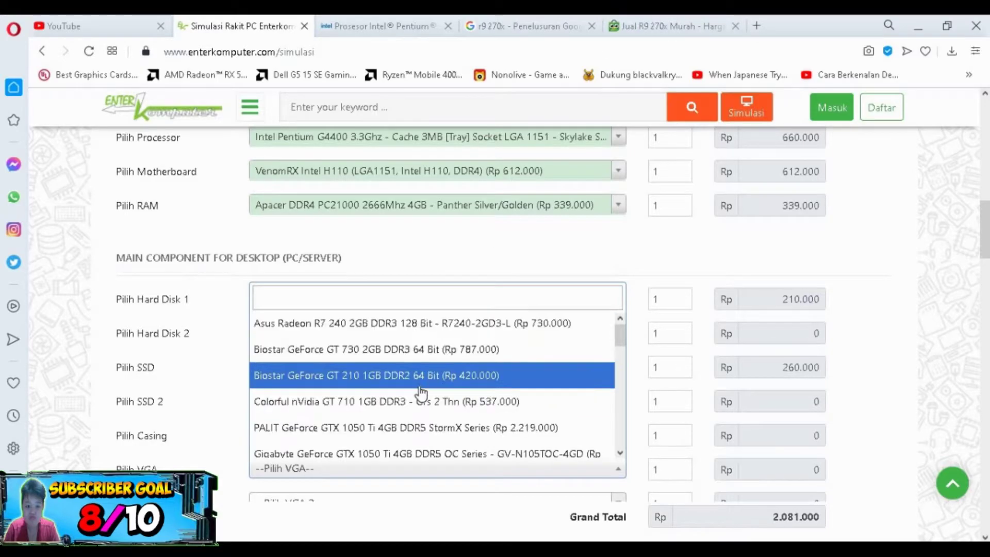
scroll(420, 392, down, 1)
scroll(436, 387, down, 1)
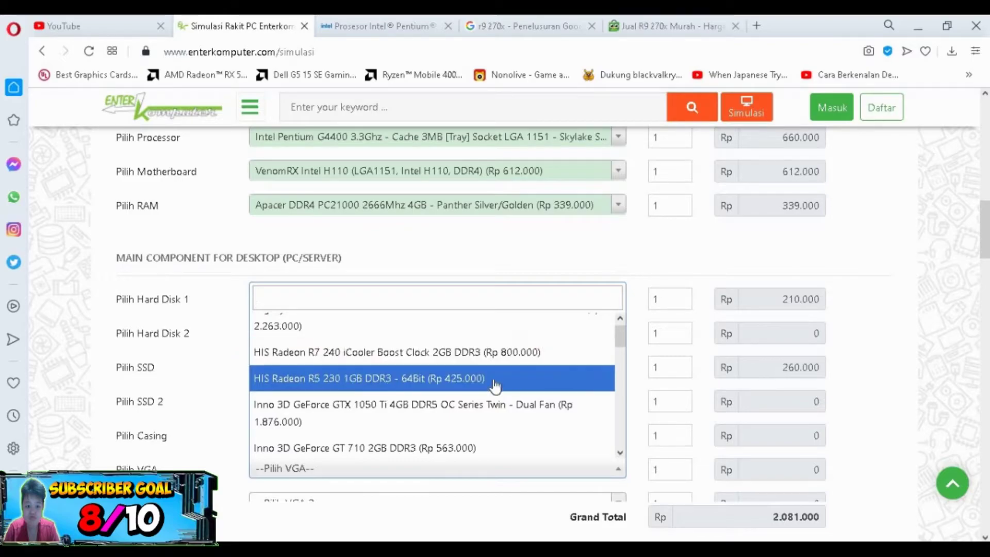
scroll(475, 417, down, 2)
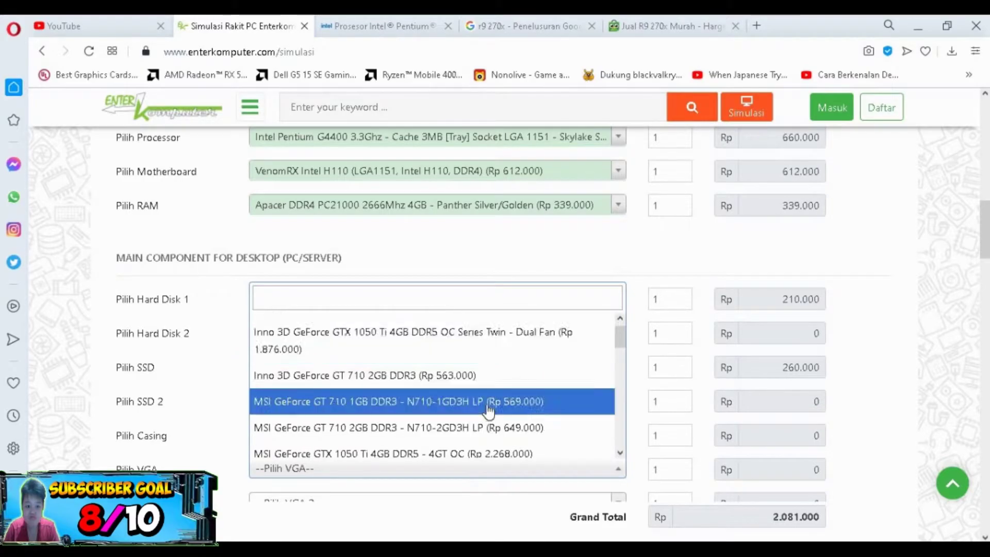
click(735, 401)
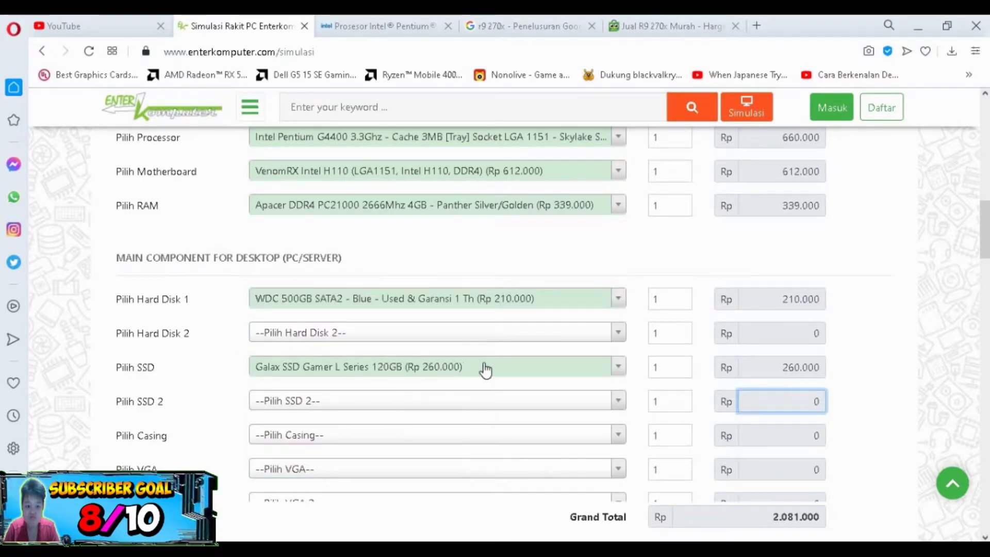
Step: Check the simulation's SSD options without changing the selection, and reopen the VGA list to review its cheapest cards
click(454, 368)
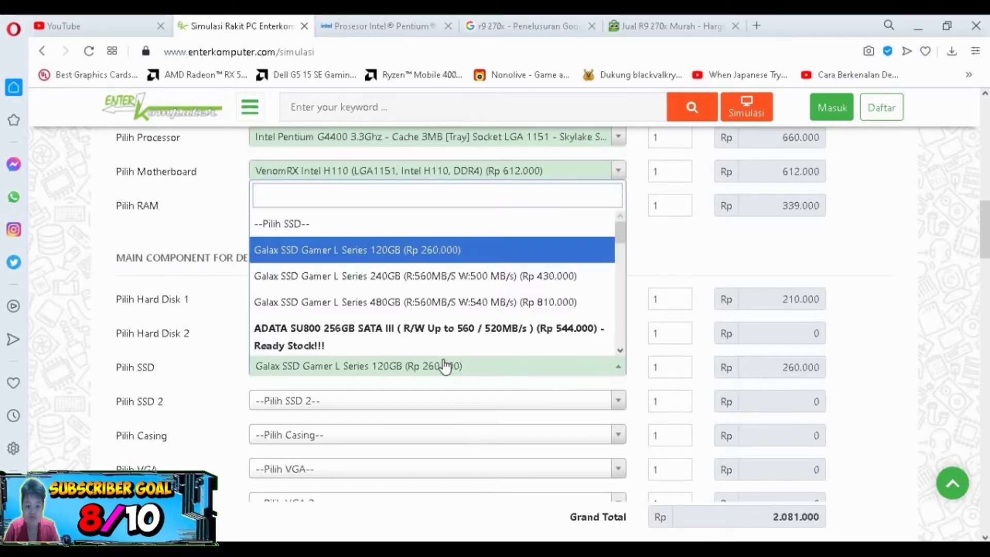
click(421, 372)
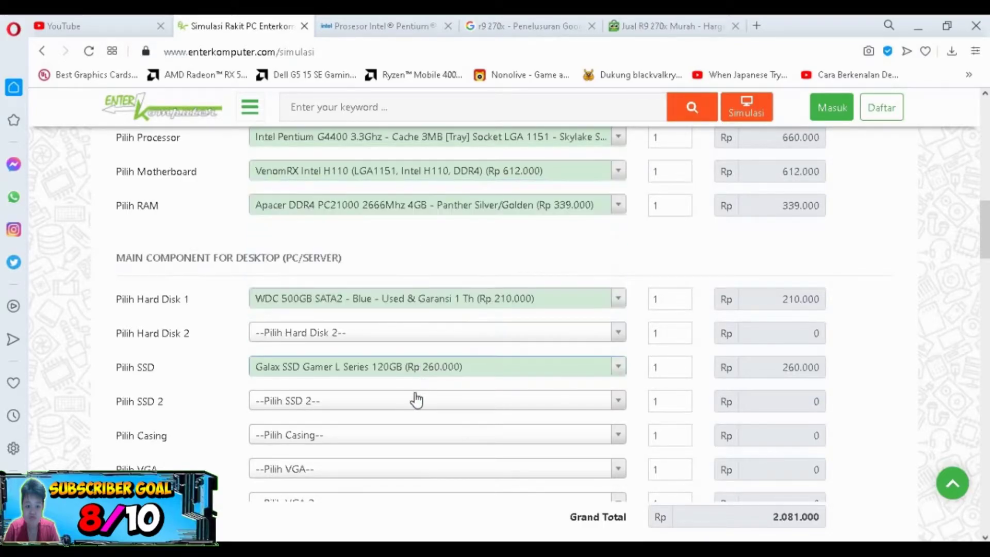
scroll(382, 402, down, 1)
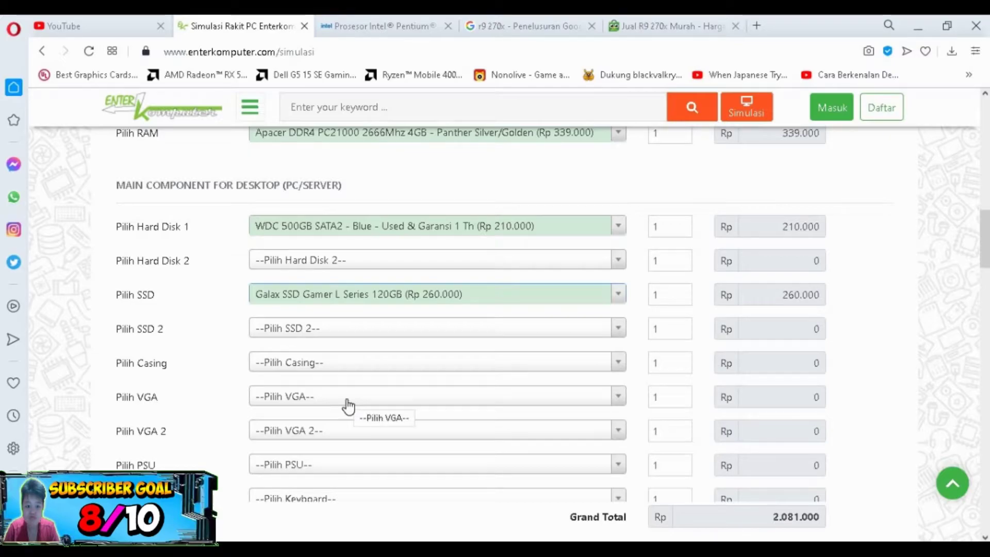
click(348, 406)
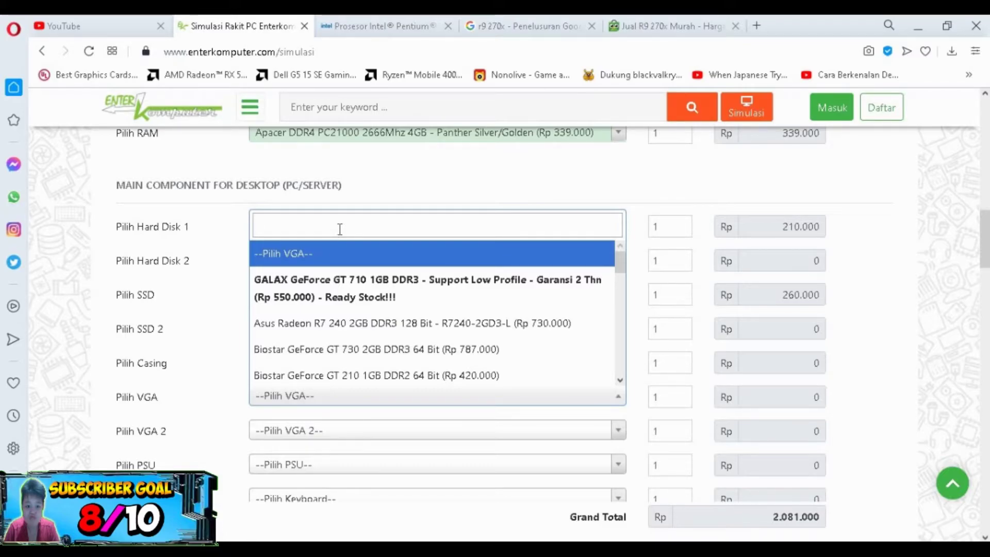
scroll(374, 307, down, 2)
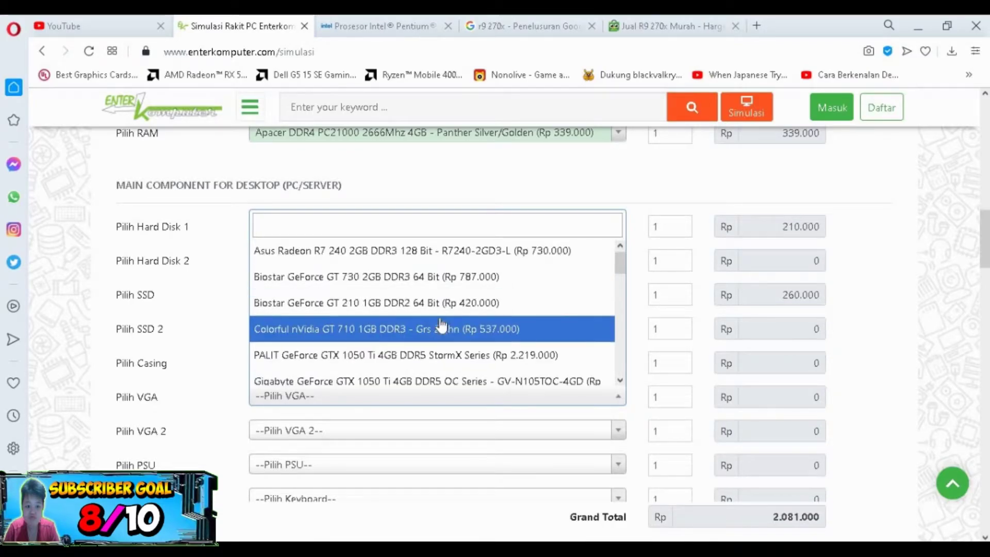
scroll(441, 324, up, 2)
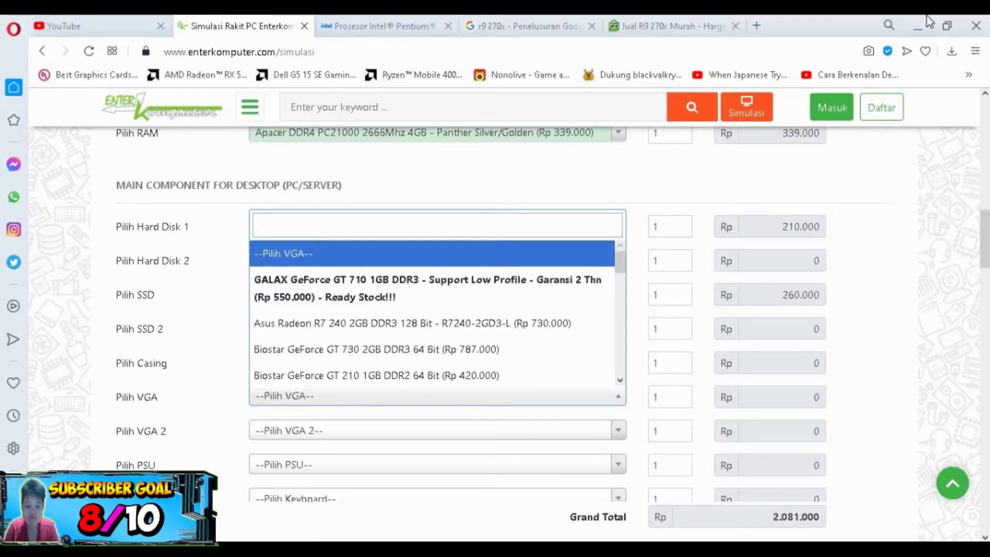
Step: Open the bookmarked UL Benchmarks Best Graphics Cards ranking in a new tab
click(757, 26)
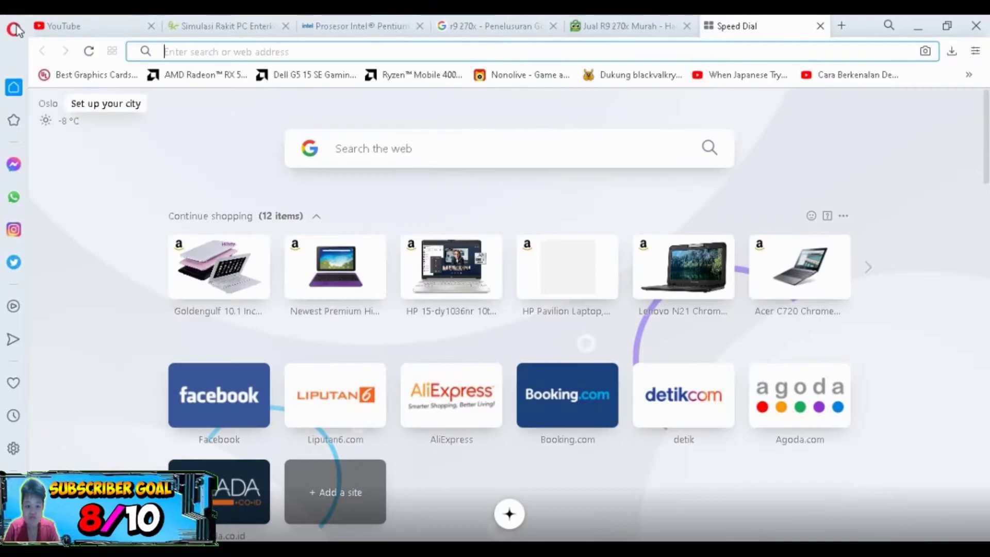
click(89, 72)
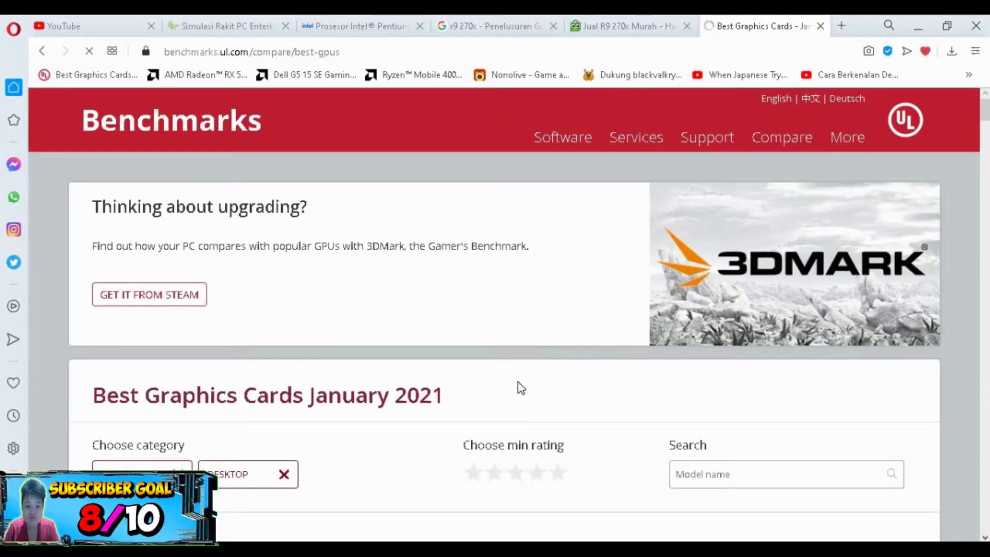
scroll(583, 333, down, 1)
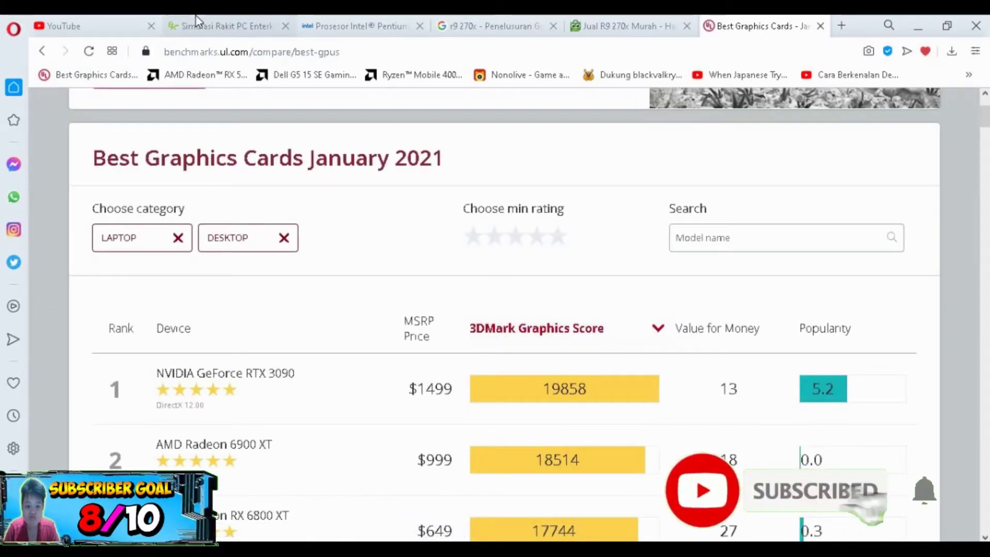
Step: Check the card names in the simulation's VGA list and search the graphics card ranking for "r7 240"
click(196, 19)
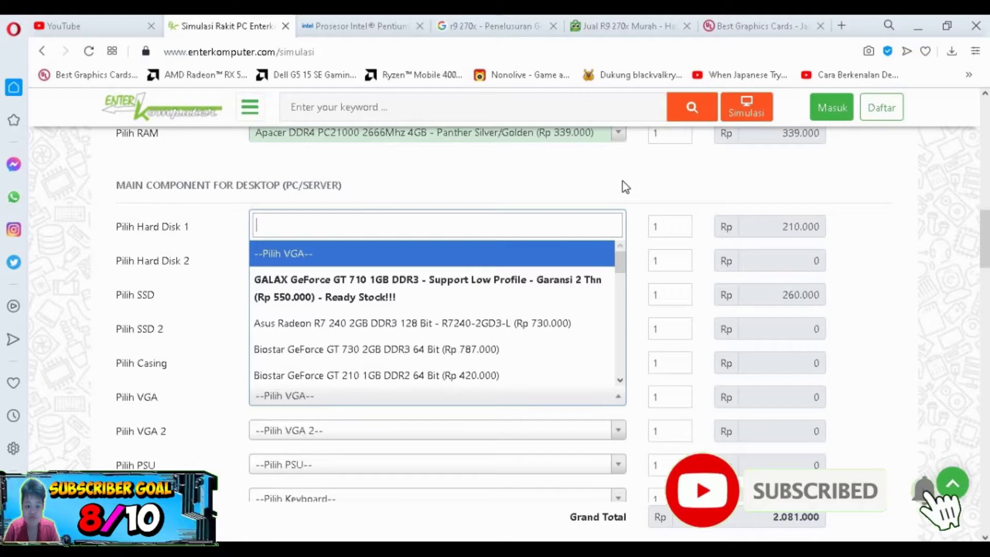
click(737, 16)
click(765, 242)
text(r)
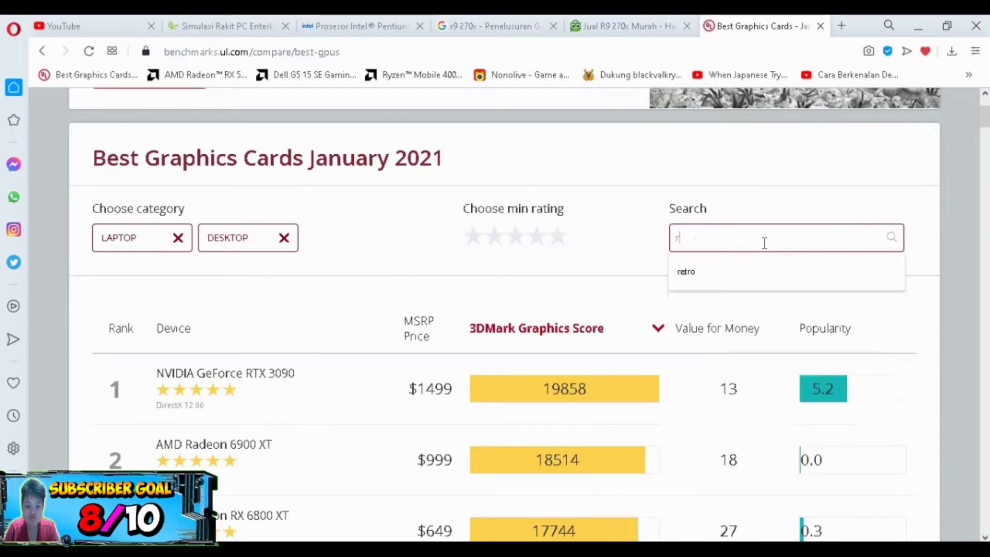
text(9 240)
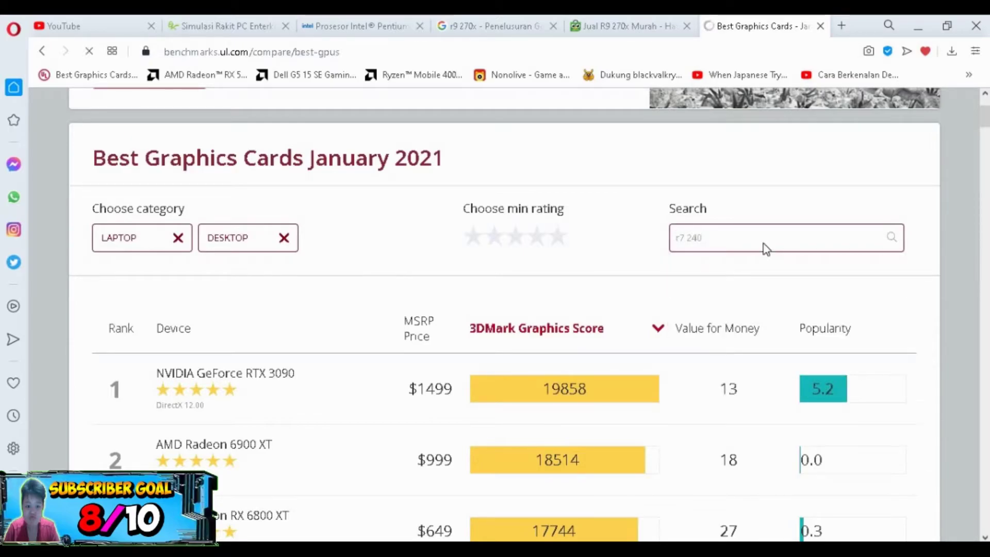
scroll(737, 258, up, 3)
scroll(711, 263, down, 1)
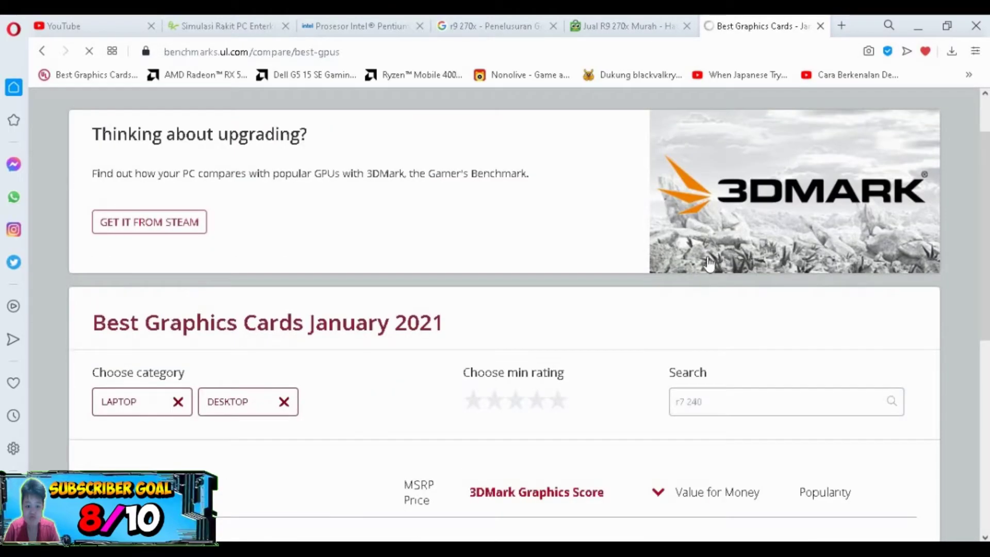
scroll(709, 263, down, 3)
Step: Recheck the card's full name in the simulation's VGA list and refine the ranking search to "r7 240 2gb dd3"
click(502, 20)
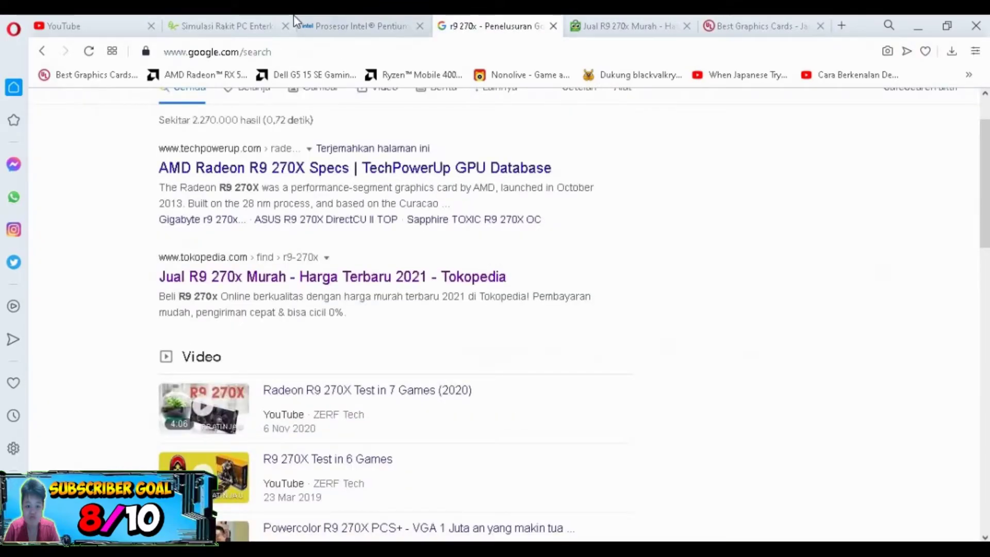
click(221, 21)
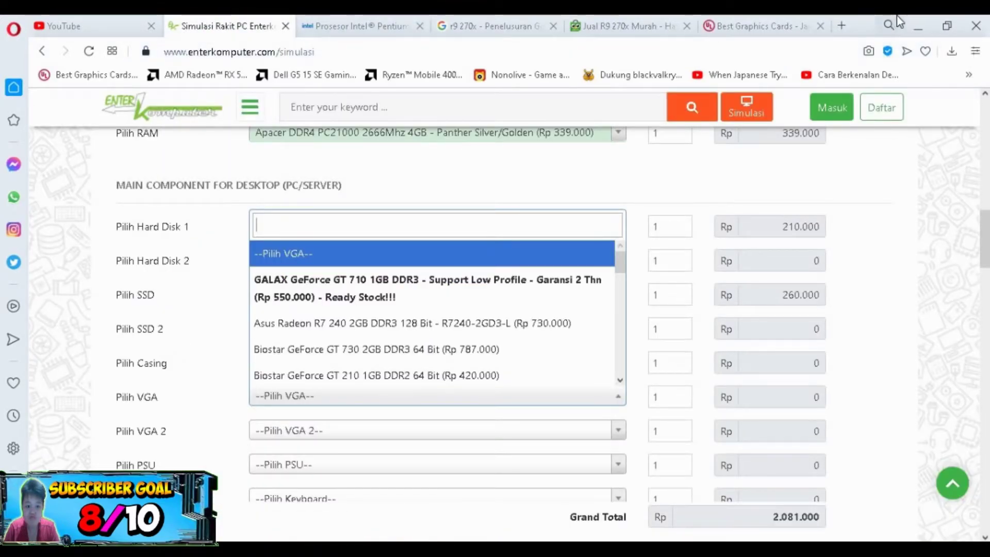
click(745, 26)
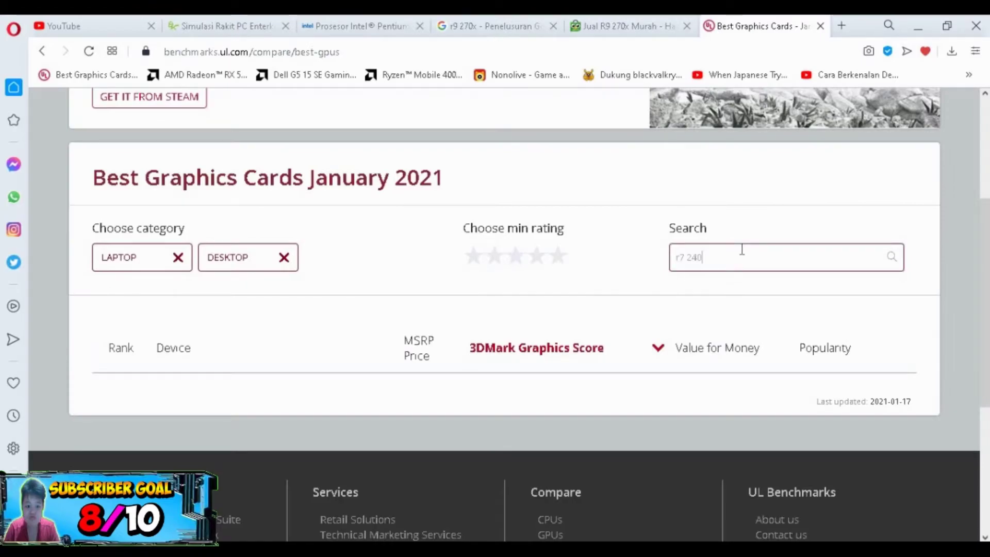
text(2gb dd3)
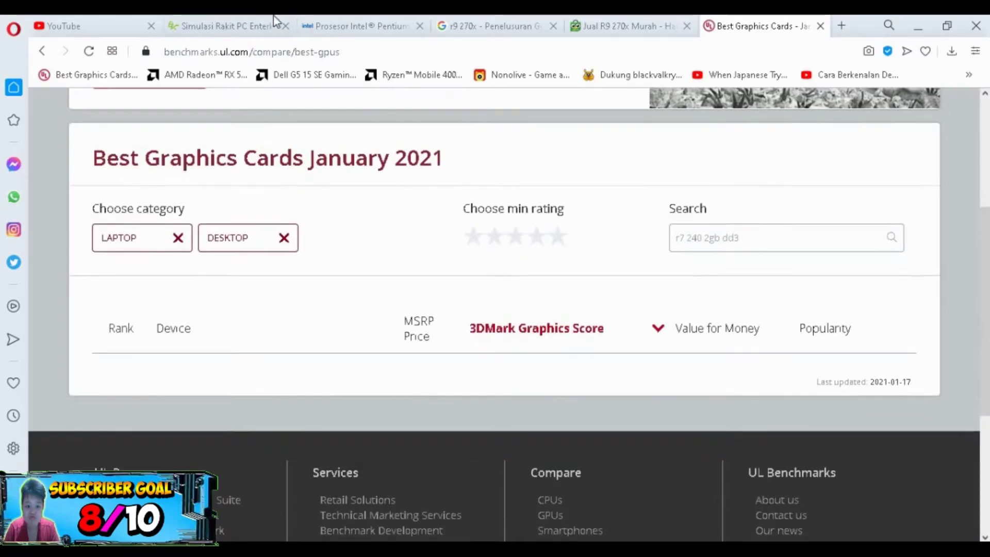
Step: Search the graphics card ranking for "gt 730", rechecking the simulation's VGA list, and view the card's 3DMark score
click(227, 21)
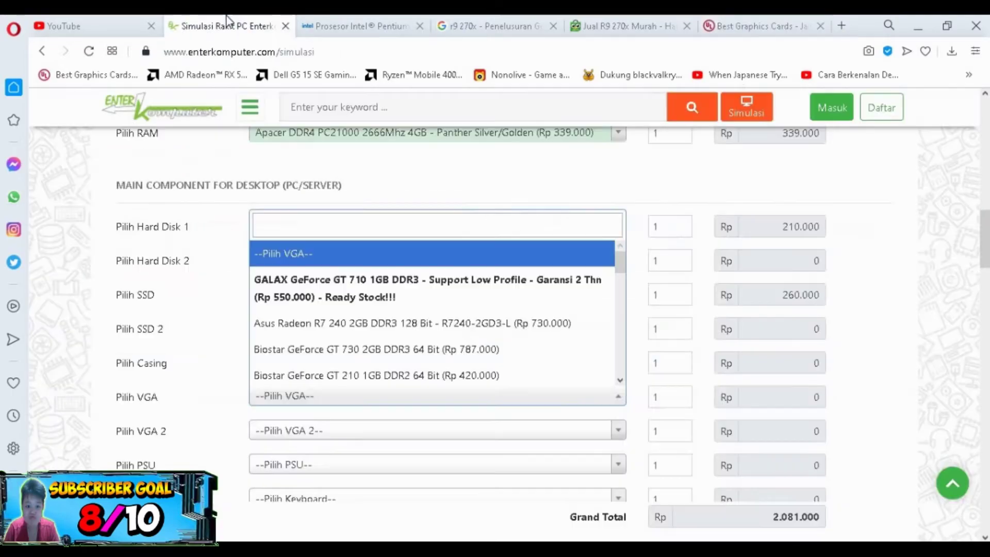
click(751, 18)
key(ctrl+a)
text(gt 710)
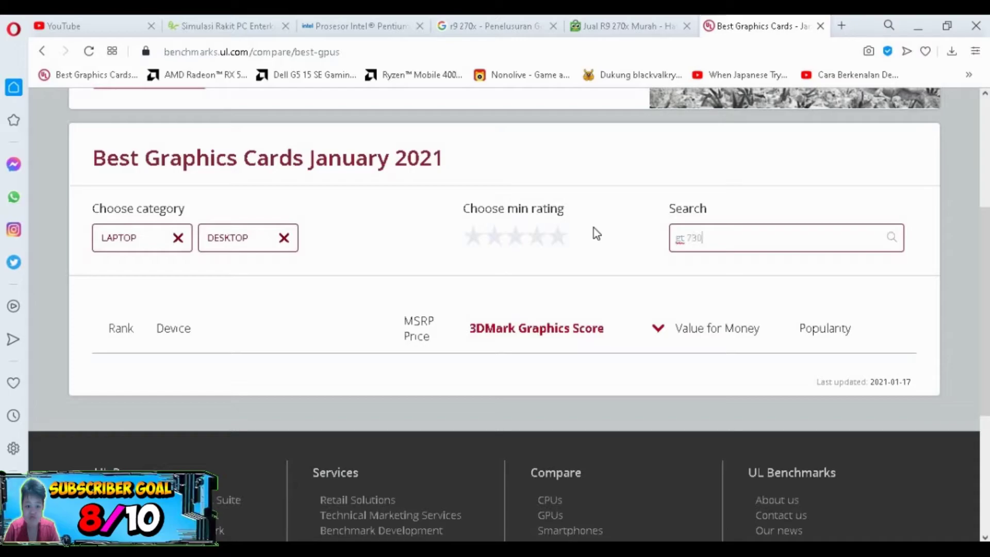
click(227, 23)
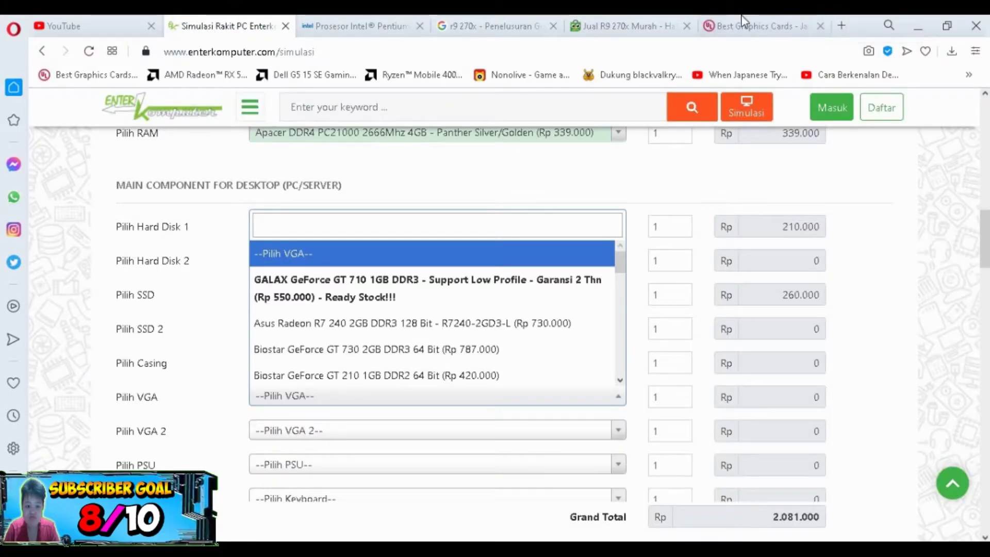
click(750, 18)
scroll(643, 315, down, 3)
scroll(644, 315, down, 3)
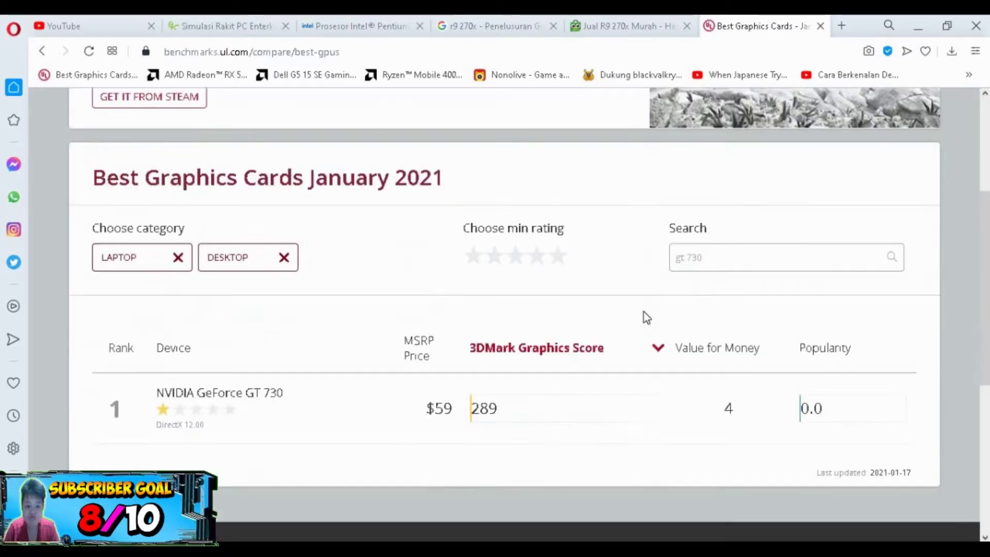
Step: Replace the "gt 730" ranking search with "r7" and return to the simulation's VGA list
click(534, 186)
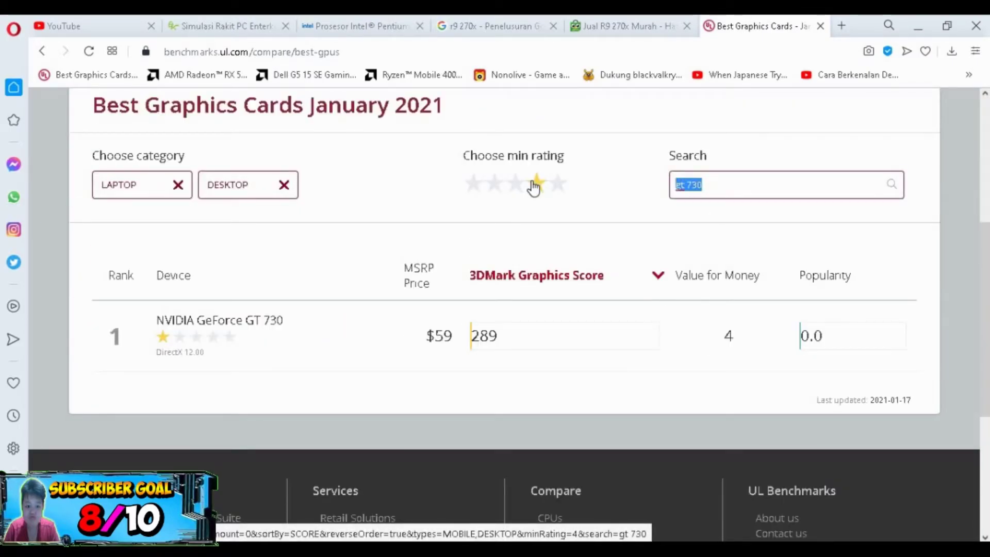
text(r7)
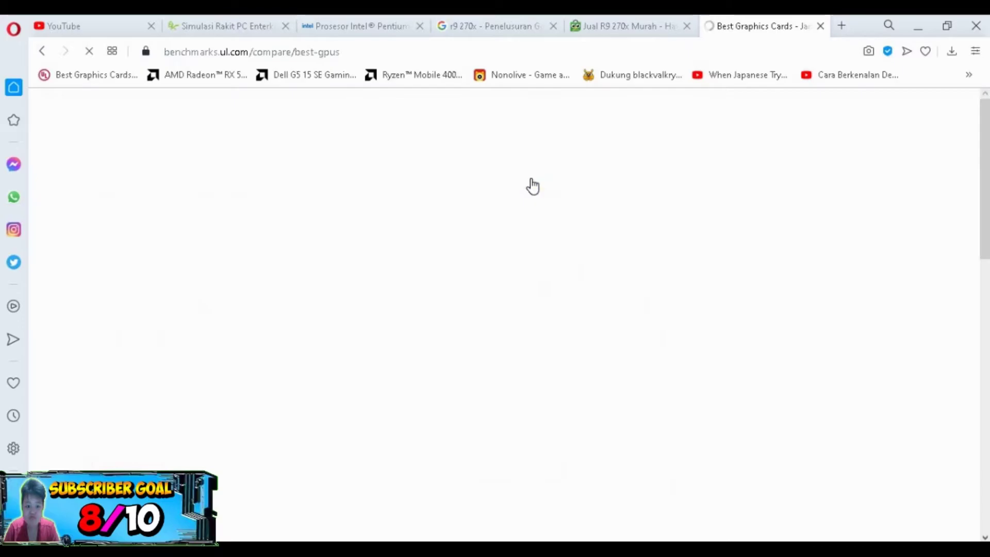
click(200, 24)
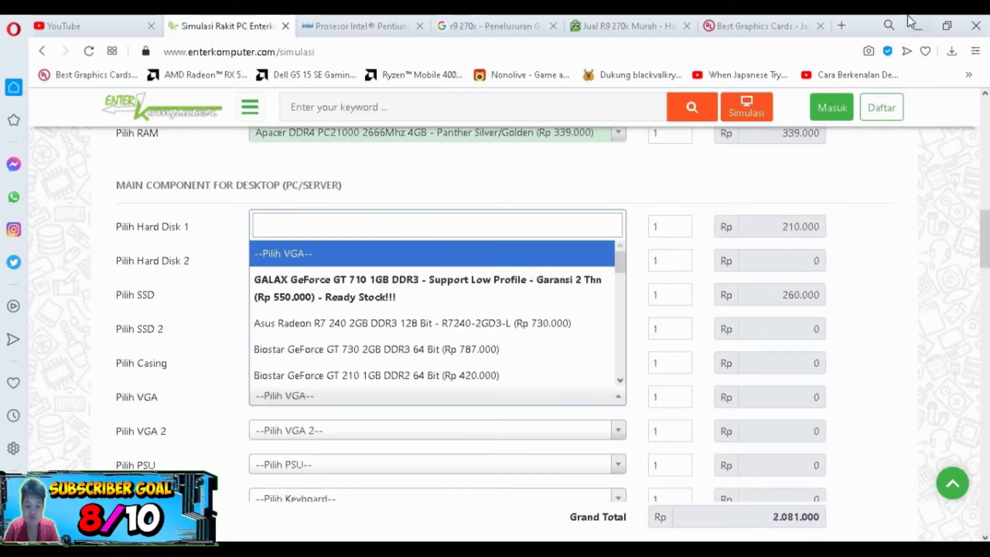
Step: Check the R7 cards' 3DMark scores in the graphics card ranking and choose the Asus Radeon R7 240 2GB DDR3 128 Bit as the simulation's VGA
click(763, 25)
scroll(592, 258, down, 3)
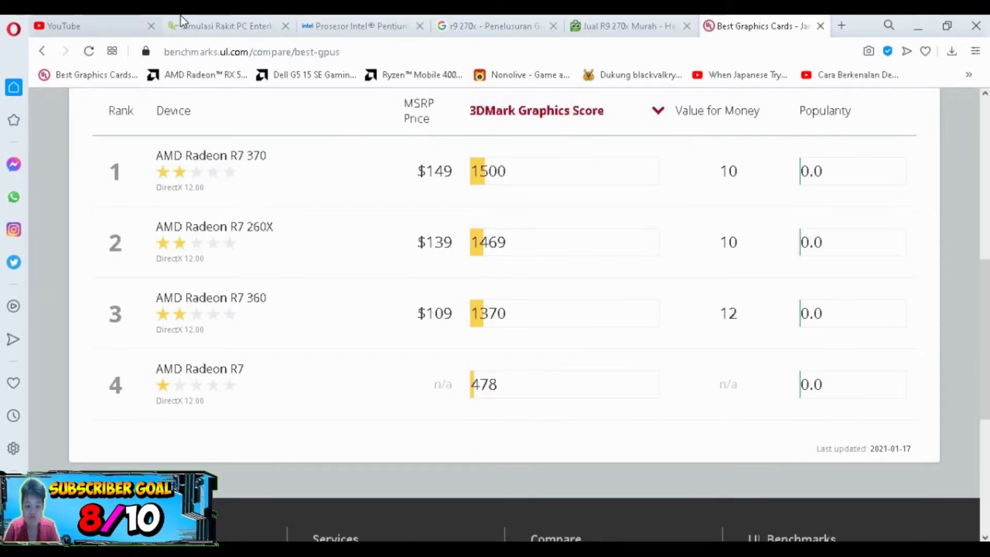
click(227, 25)
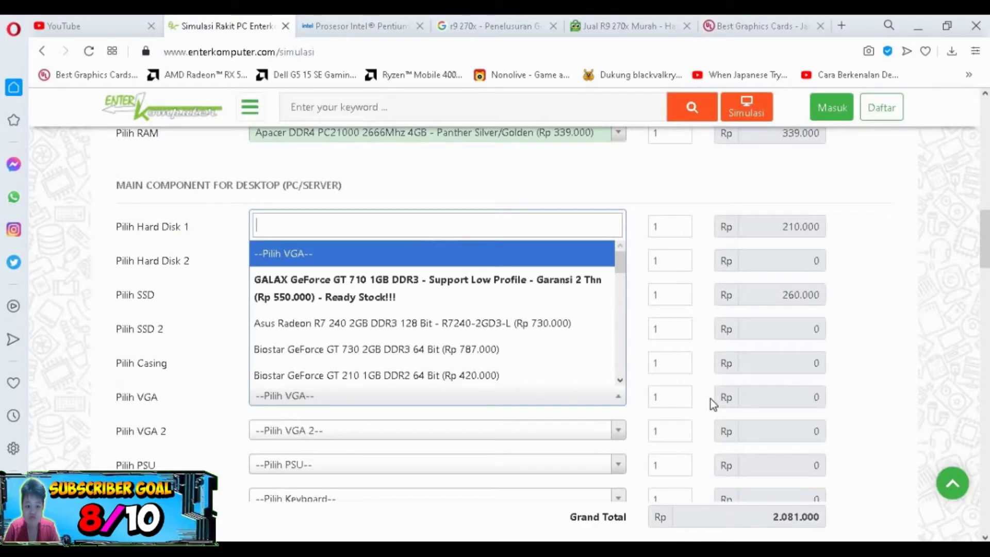
click(462, 328)
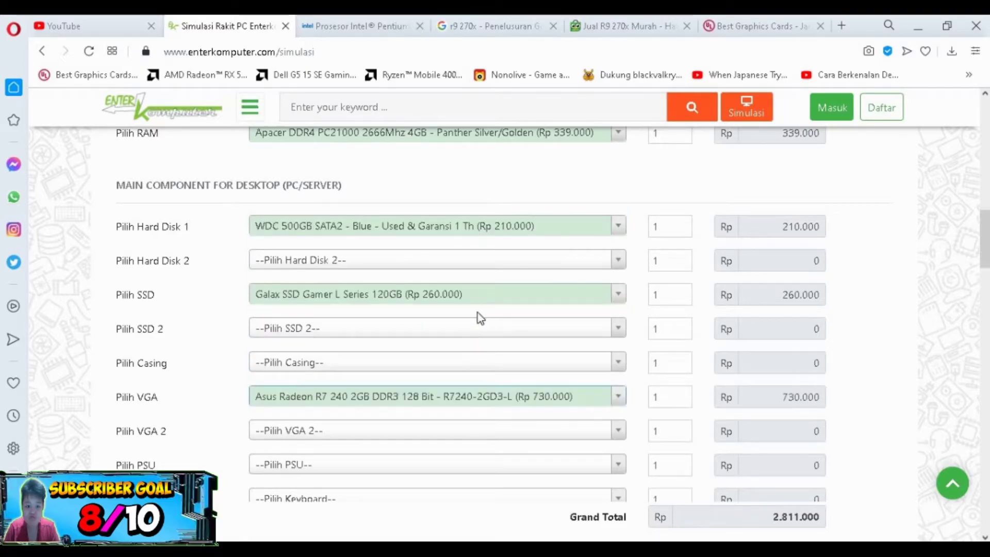
Step: Review the chosen compatibility settings, processor, motherboard, RAM, hard disk, SSD and VGA in the simulation
scroll(547, 307, down, 1)
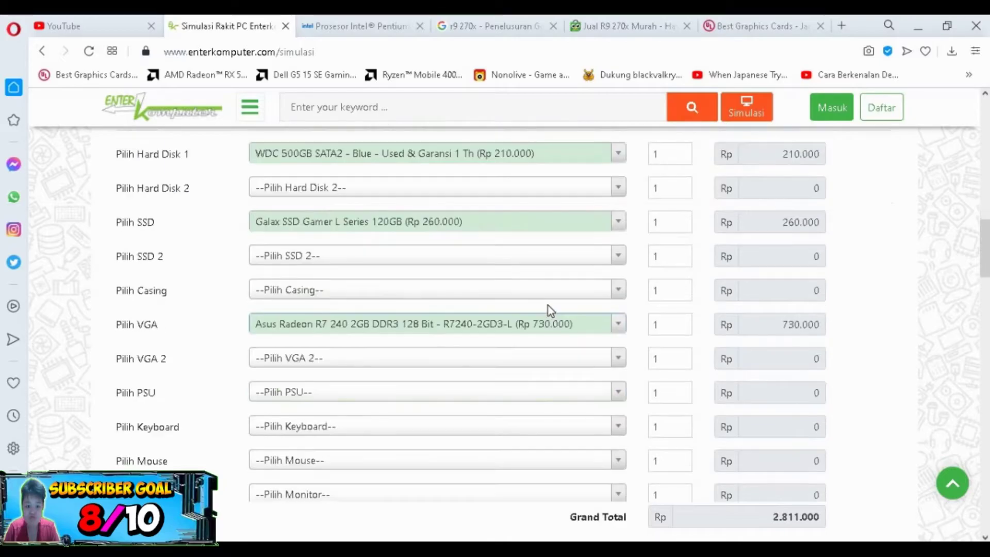
scroll(550, 302, up, 8)
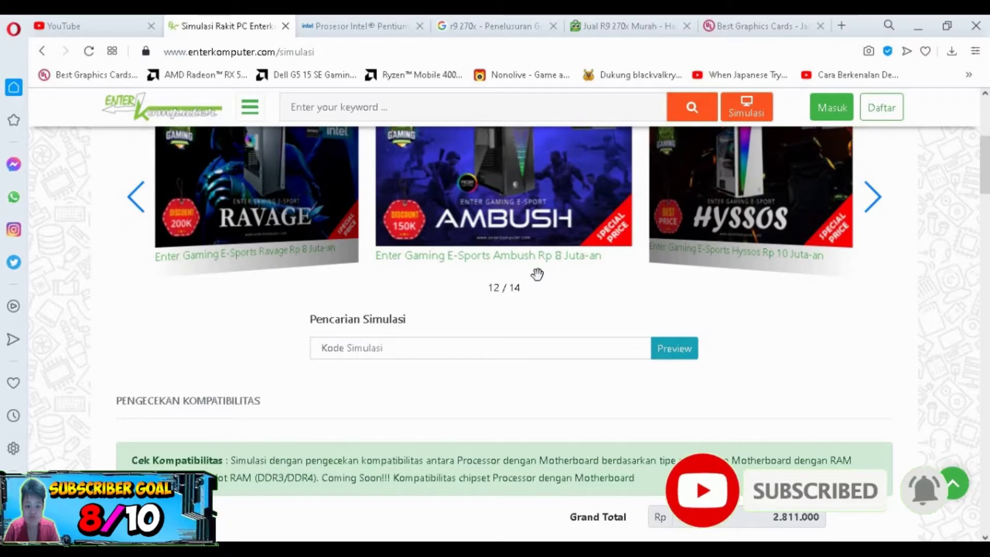
scroll(537, 274, down, 1)
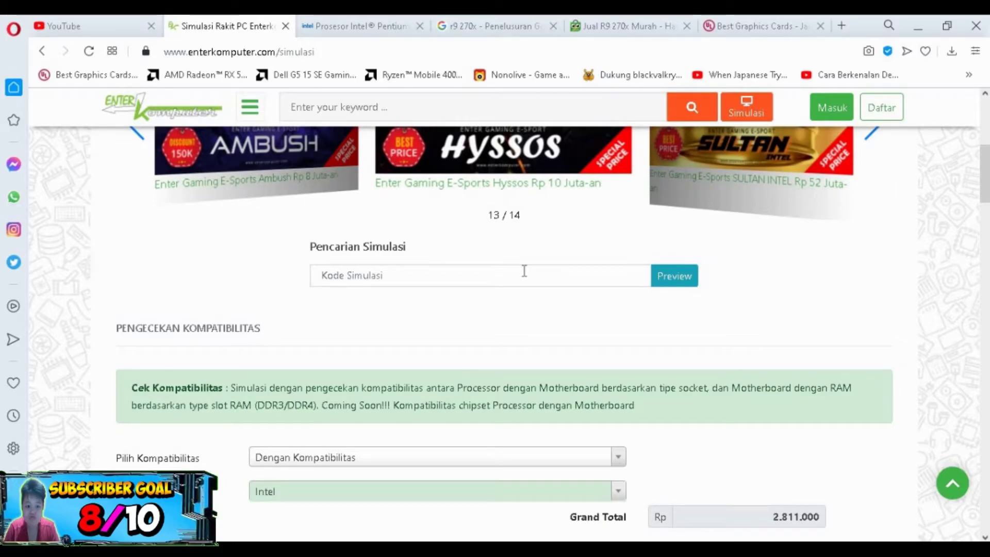
scroll(522, 272, down, 2)
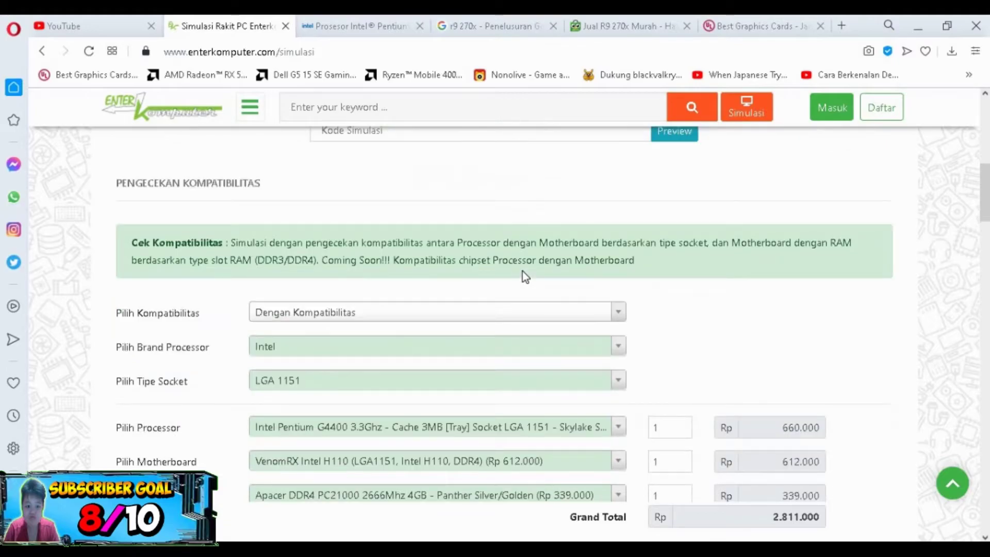
scroll(522, 271, down, 4)
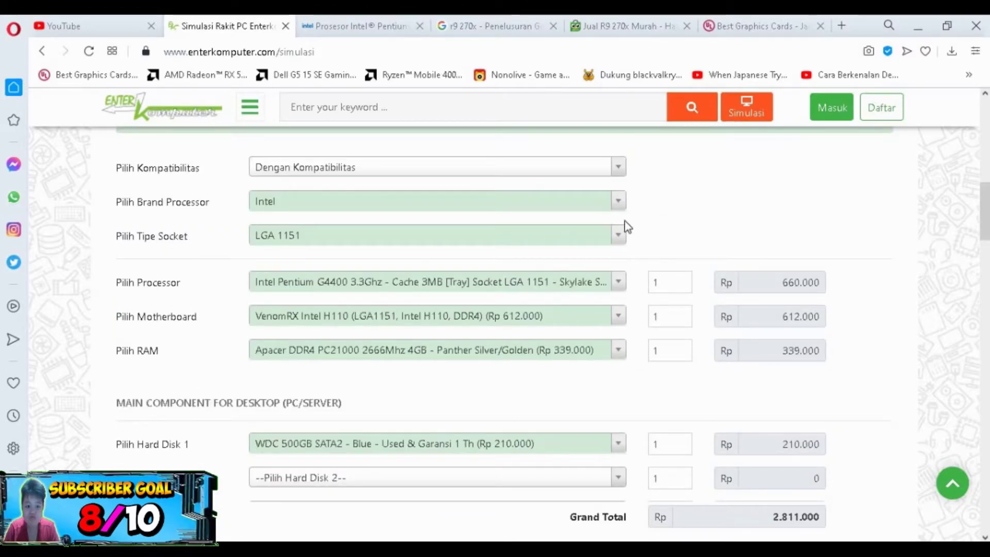
scroll(710, 250, up, 1)
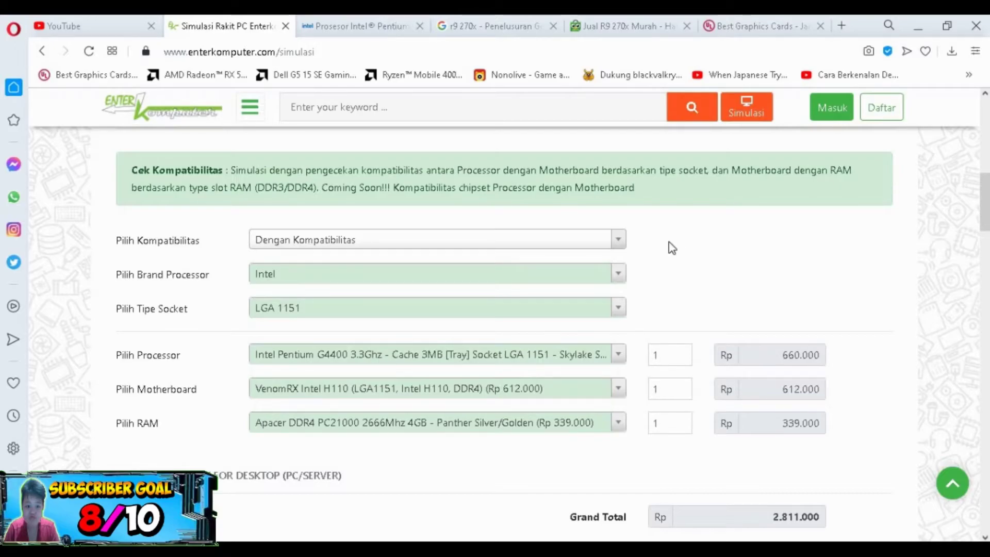
scroll(381, 321, down, 1)
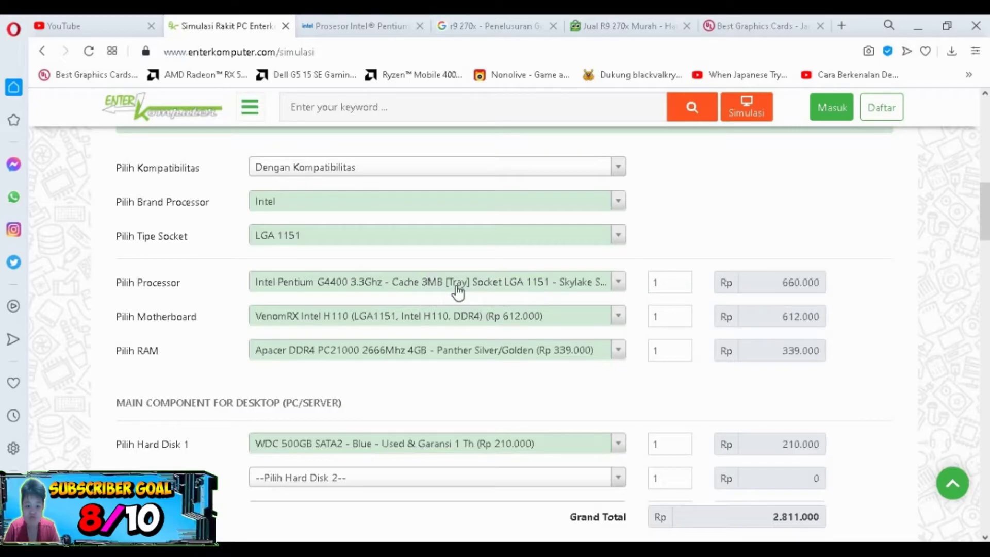
scroll(463, 313, down, 1)
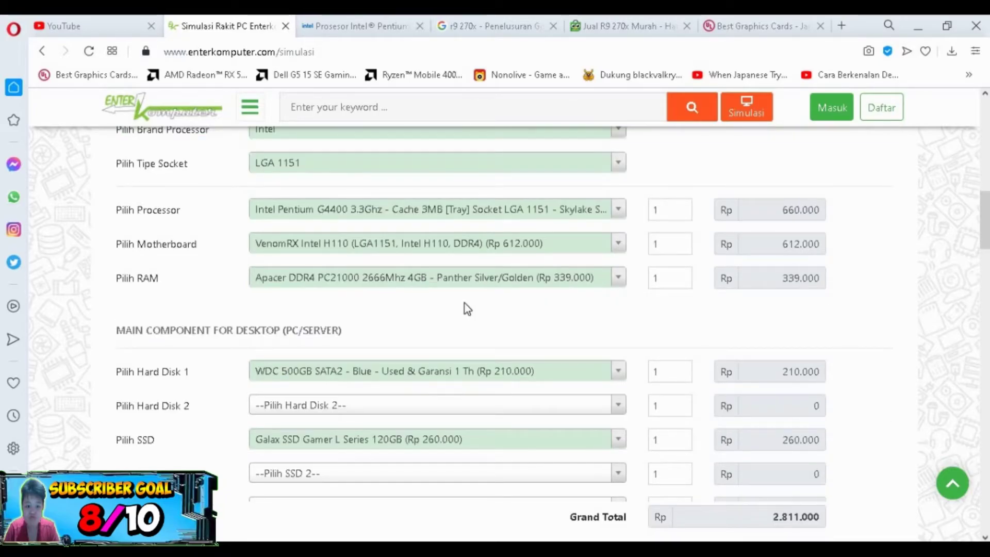
scroll(467, 308, down, 1)
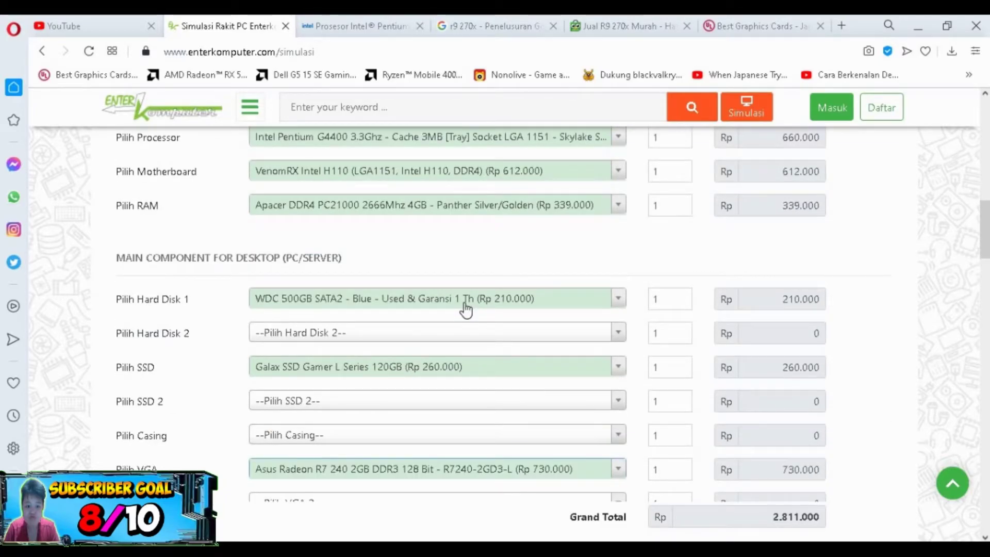
scroll(466, 309, down, 1)
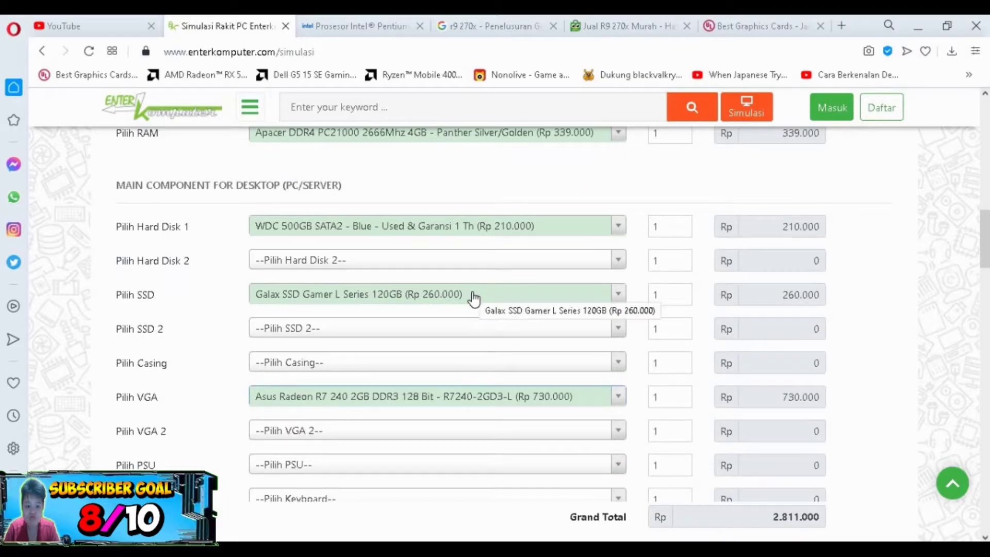
scroll(469, 297, down, 2)
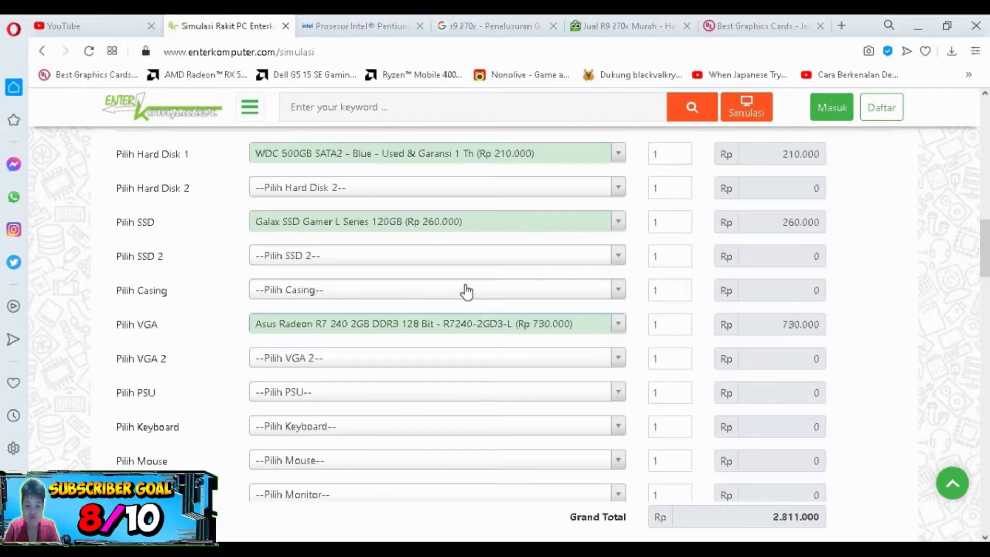
Step: Open the simulation's PSU choices and look through the power supply models and their prices
click(377, 329)
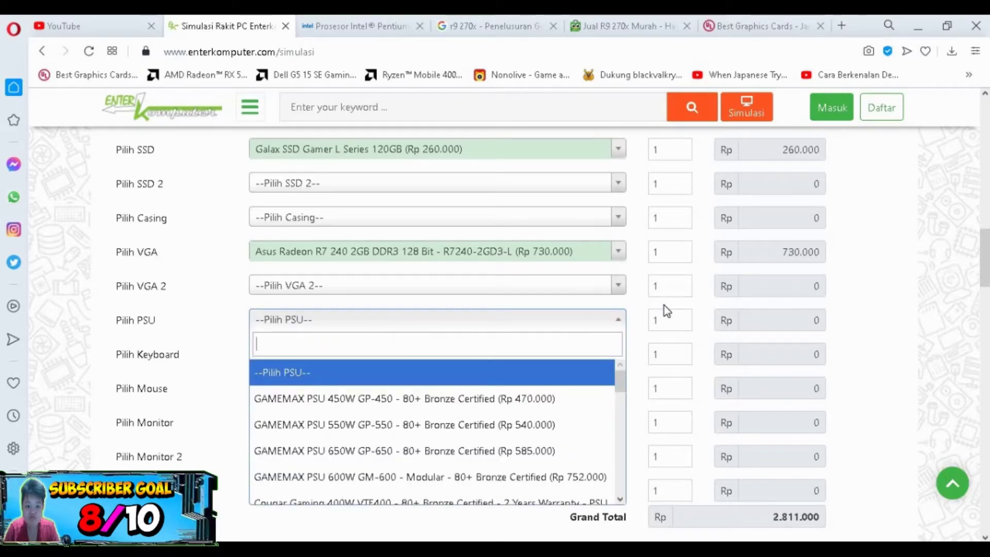
scroll(665, 308, up, 4)
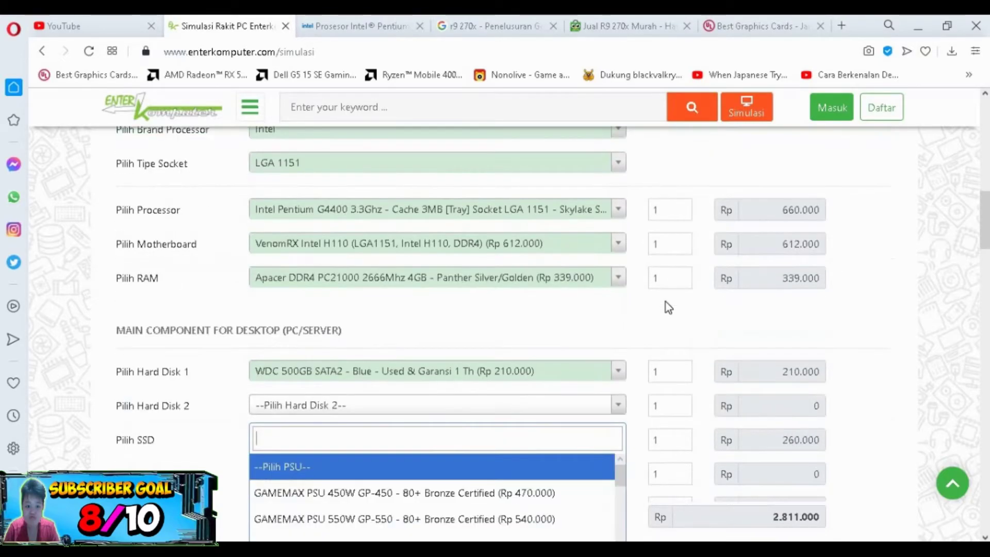
scroll(667, 303, down, 4)
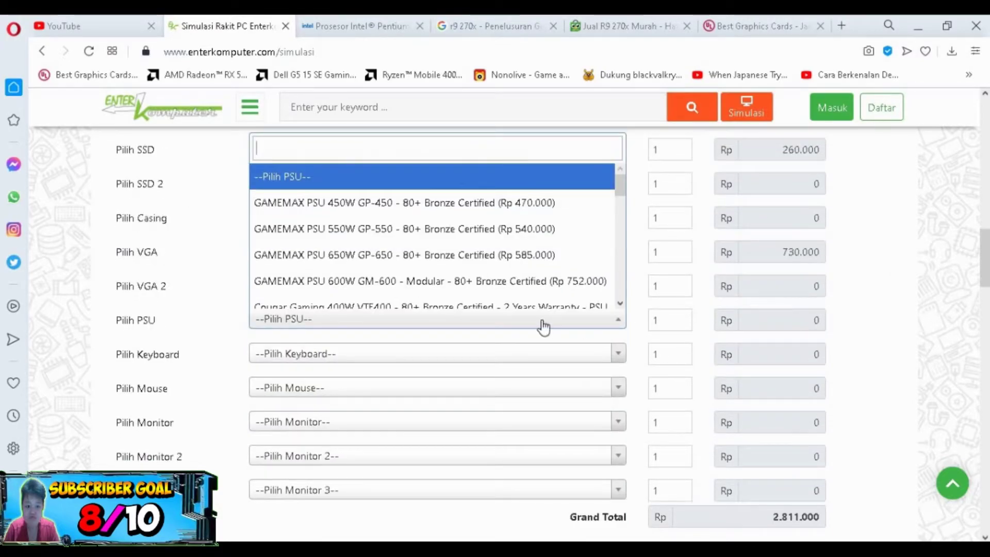
scroll(153, 233, up, 1)
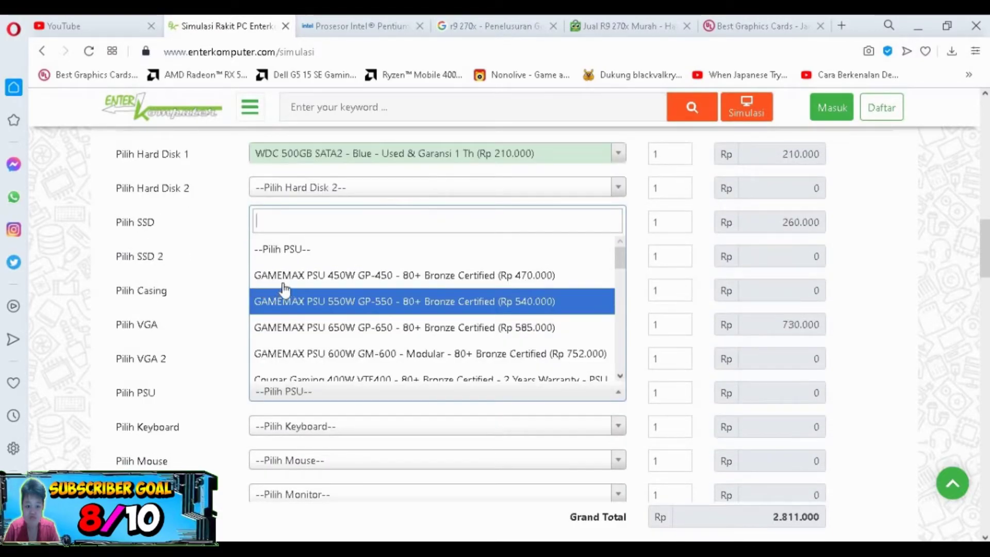
scroll(473, 309, down, 5)
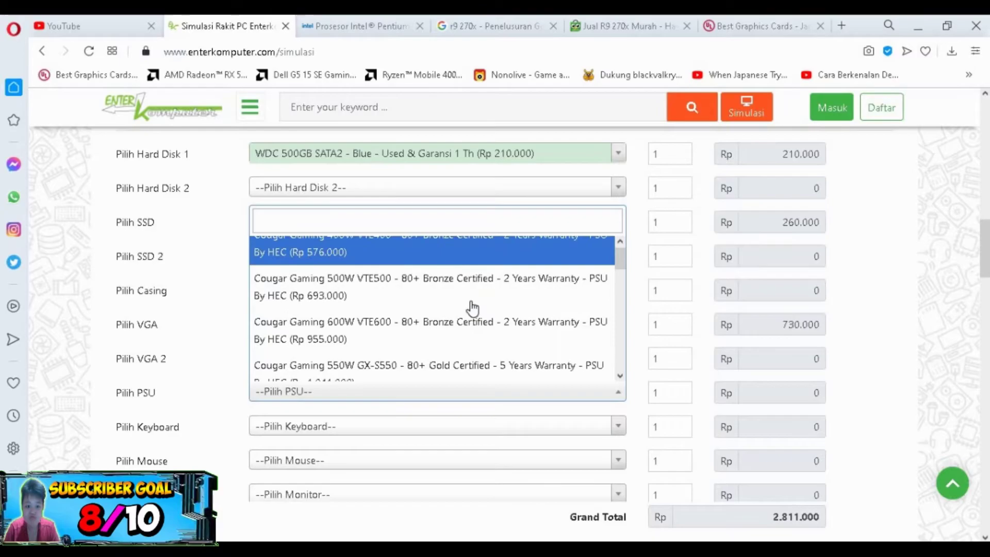
scroll(467, 310, down, 10)
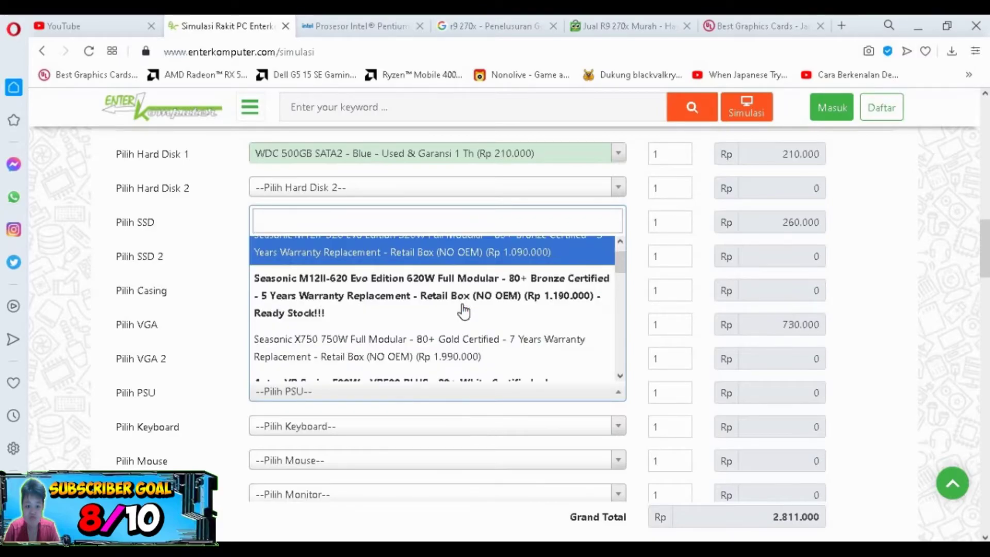
scroll(510, 319, down, 3)
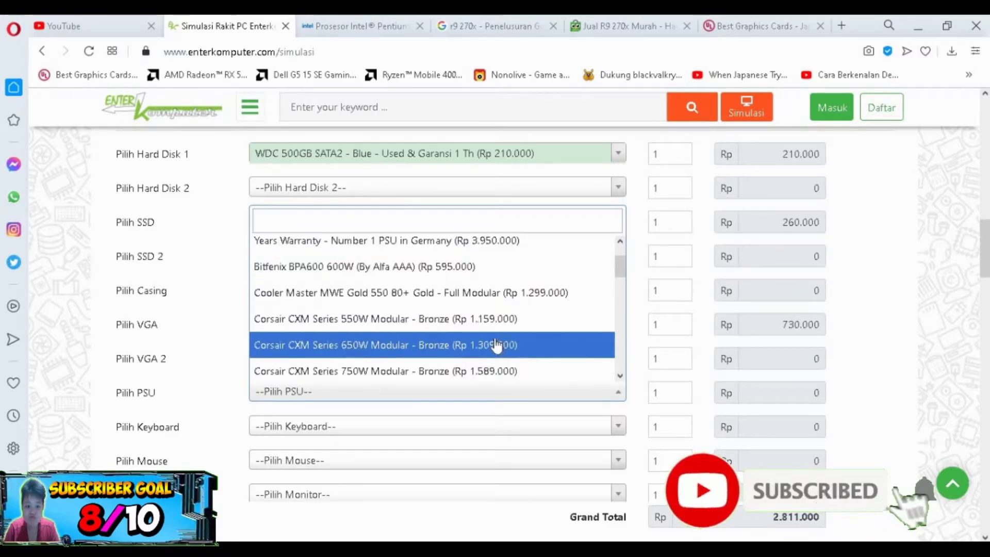
scroll(509, 344, down, 3)
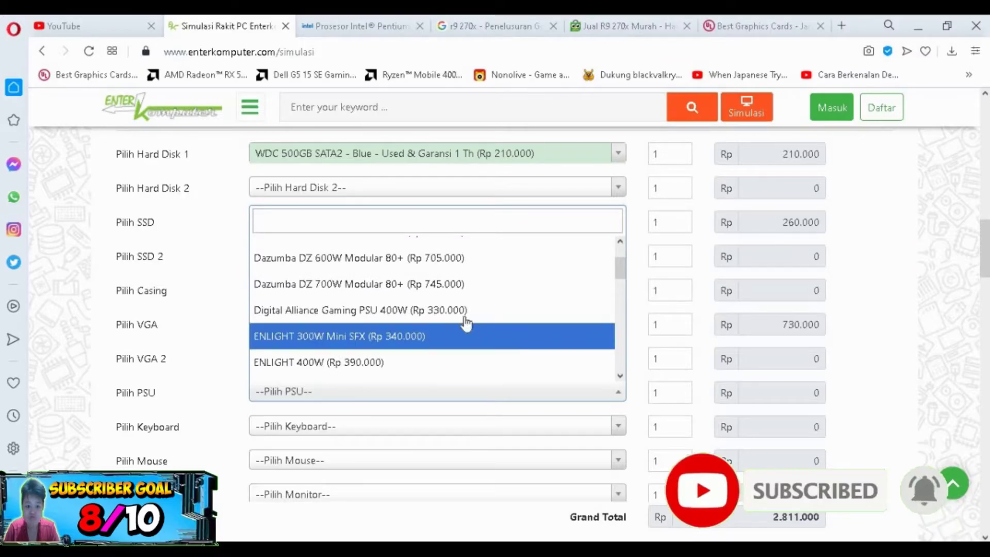
Step: Look over the simulation page down to its grand total and back up to the chosen main components
scroll(896, 260, down, 20)
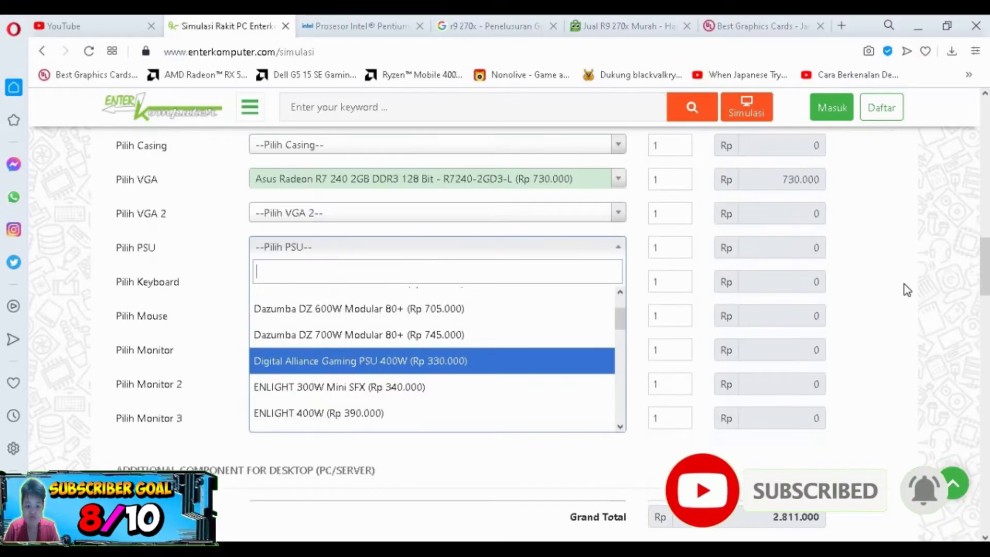
scroll(919, 391, up, 5)
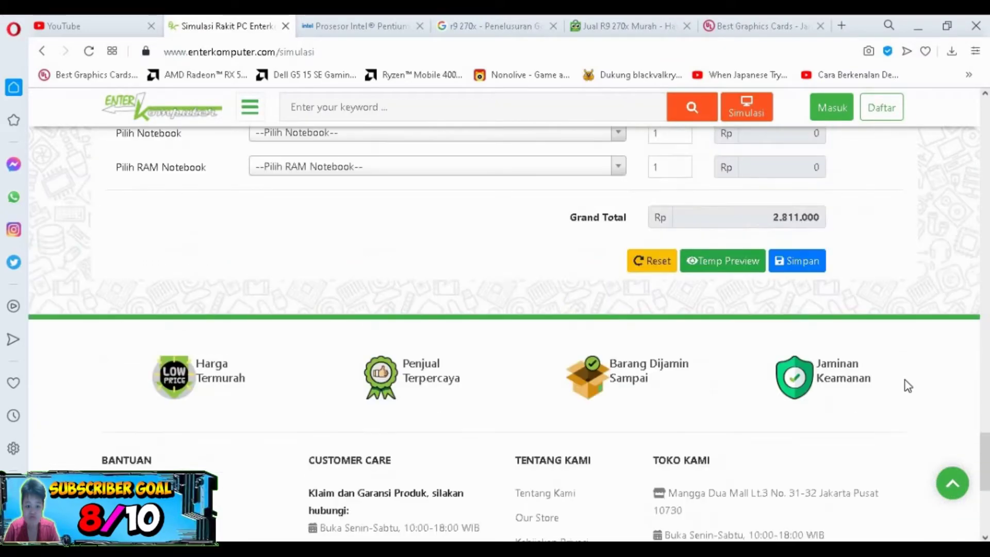
scroll(909, 386, up, 20)
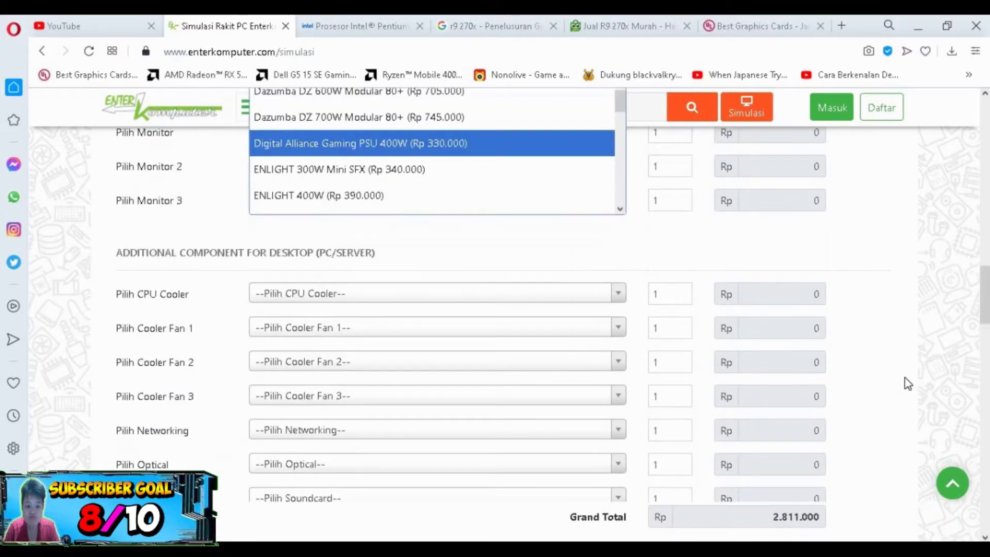
scroll(908, 383, down, 5)
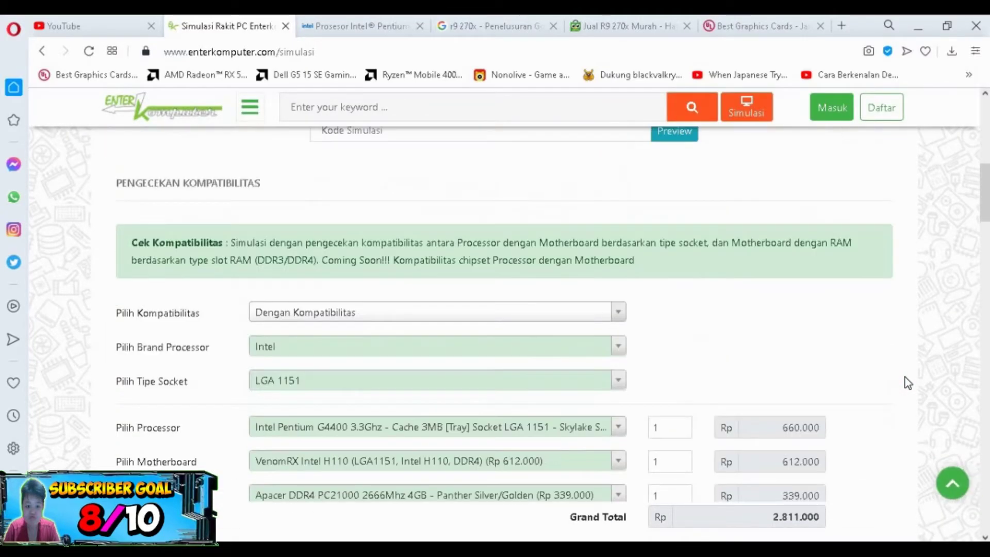
scroll(904, 376, down, 4)
scroll(915, 361, up, 3)
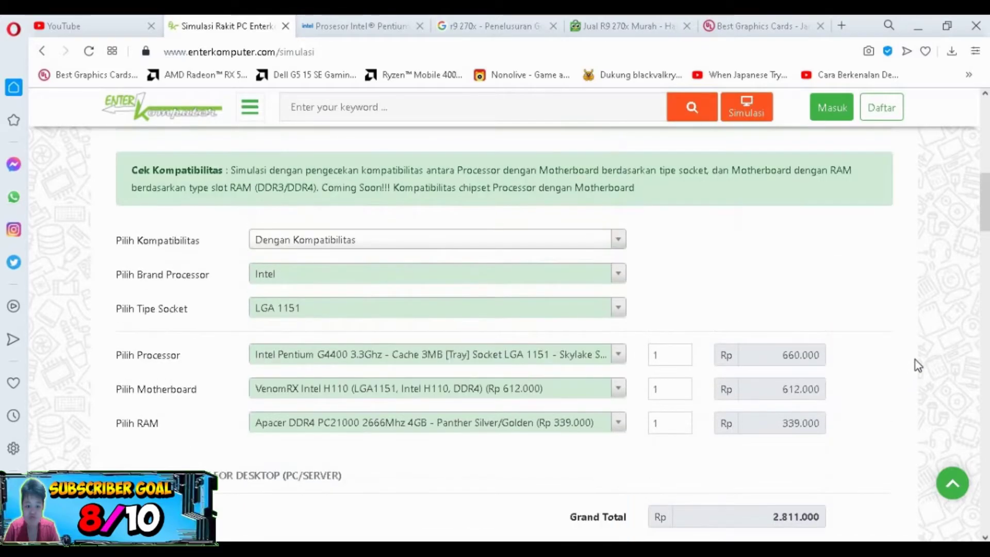
scroll(892, 309, down, 4)
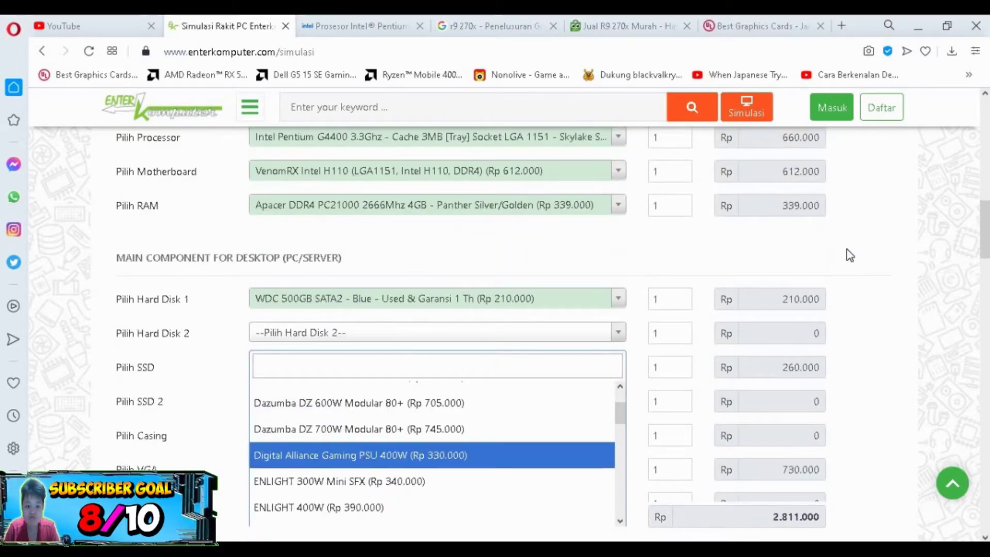
Step: Compare the power supply models and prices and choose the Infinity 400W as the simulation's PSU
scroll(849, 255, down, 5)
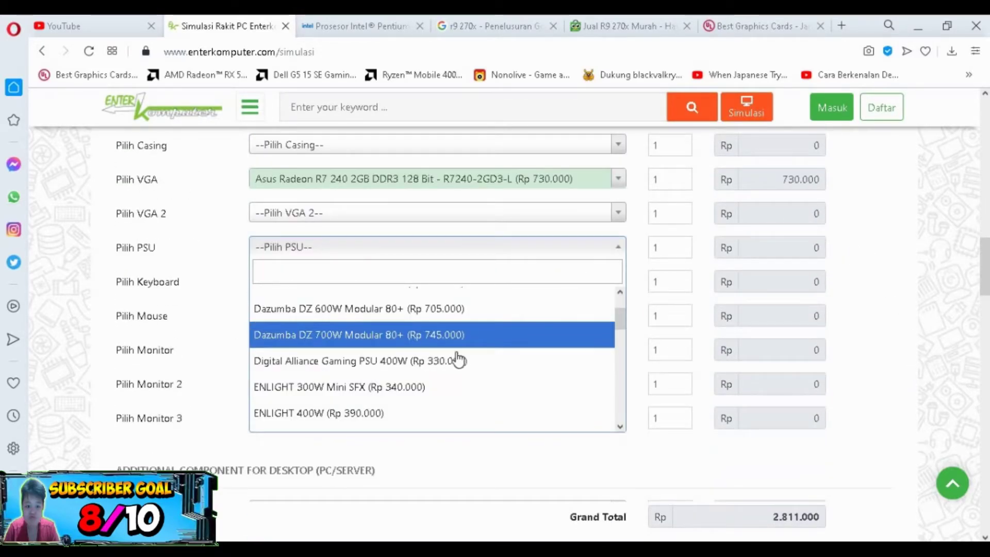
scroll(447, 356, down, 1)
scroll(442, 356, up, 1)
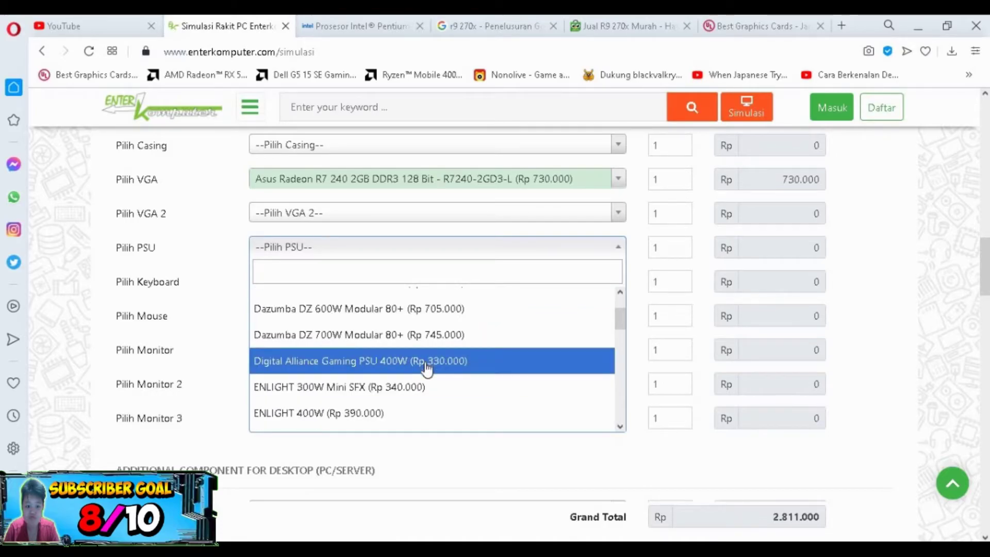
scroll(426, 367, down, 1)
scroll(421, 356, down, 1)
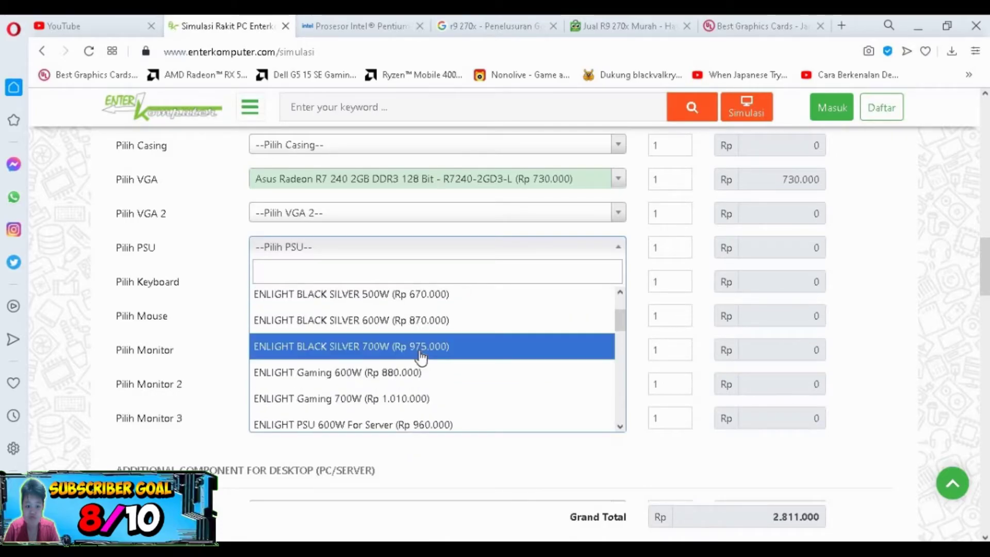
scroll(421, 356, down, 2)
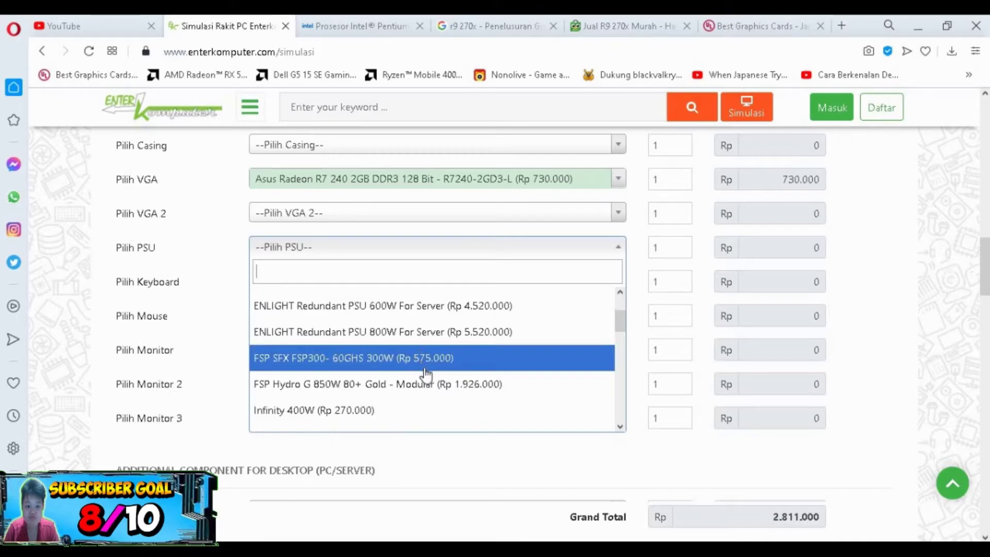
scroll(423, 361, down, 1)
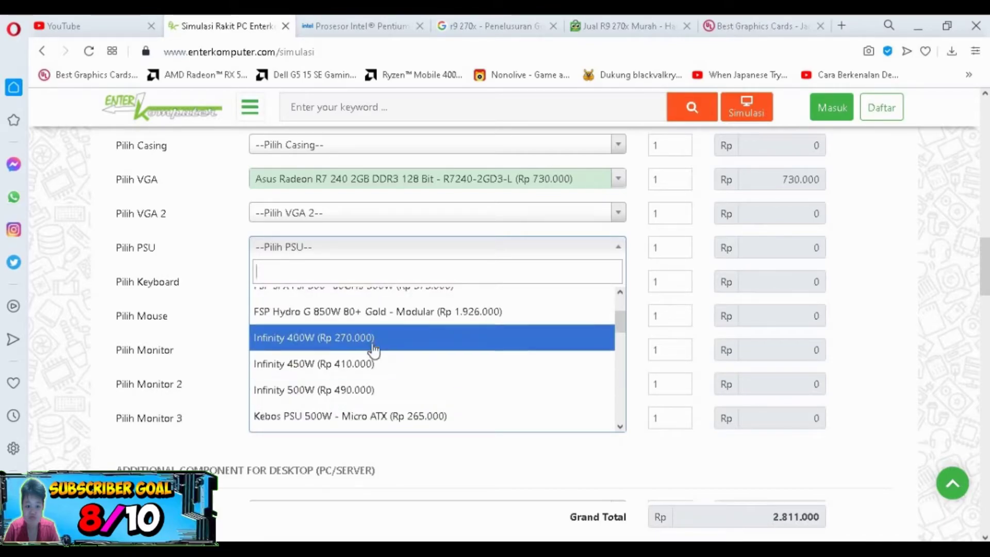
scroll(373, 356, down, 1)
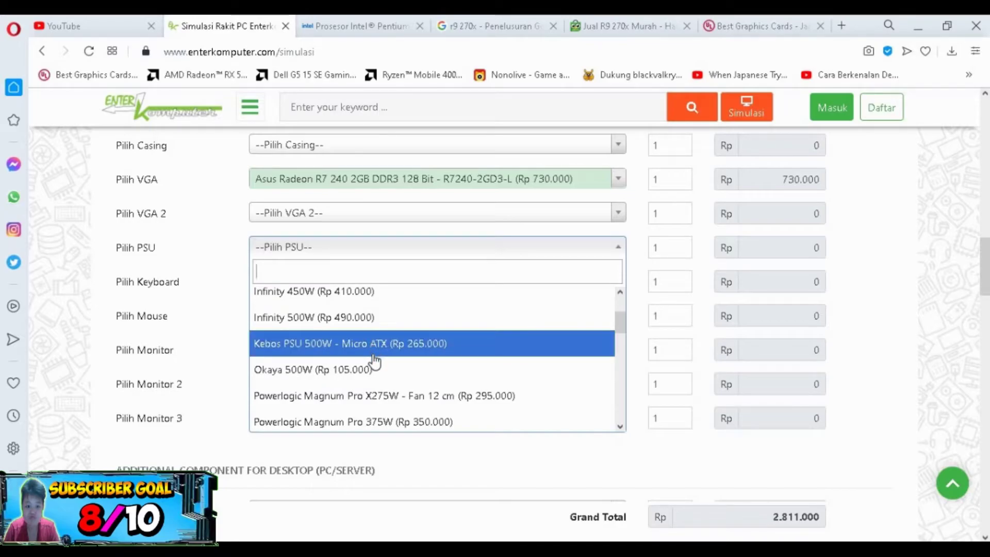
scroll(375, 361, up, 1)
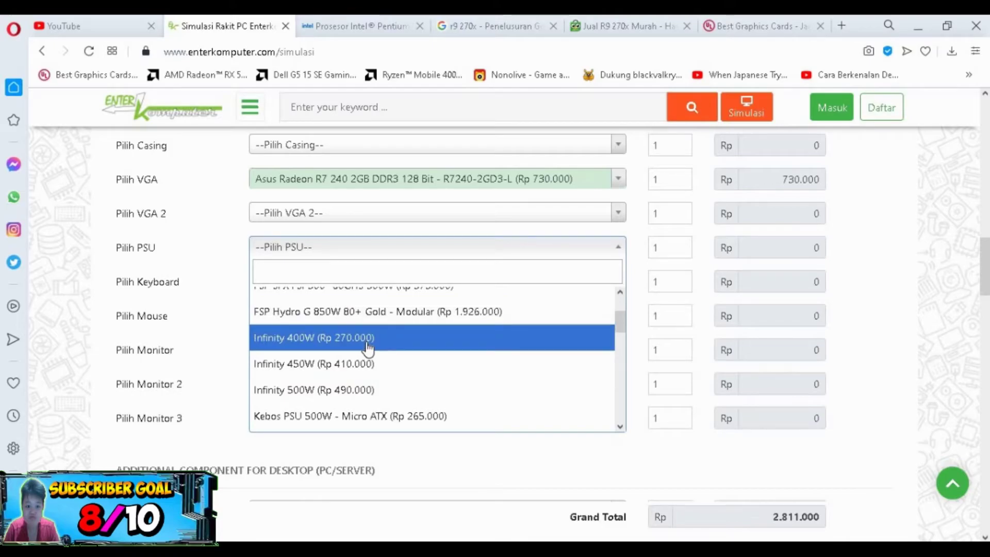
click(368, 341)
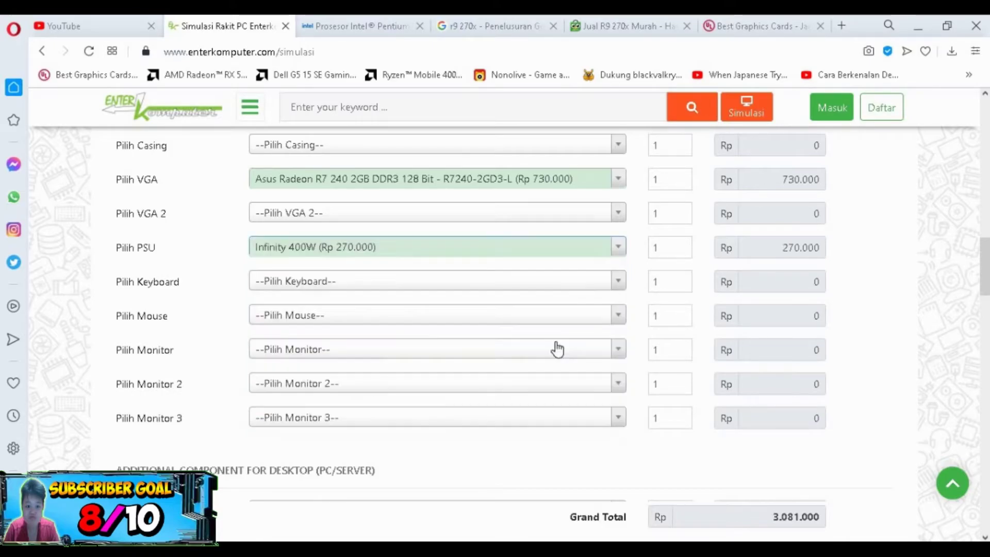
Step: Review the chosen processor, motherboard, RAM, hard disk, SSD, VGA and PSU along with the simulation's grand total
scroll(567, 347, up, 10)
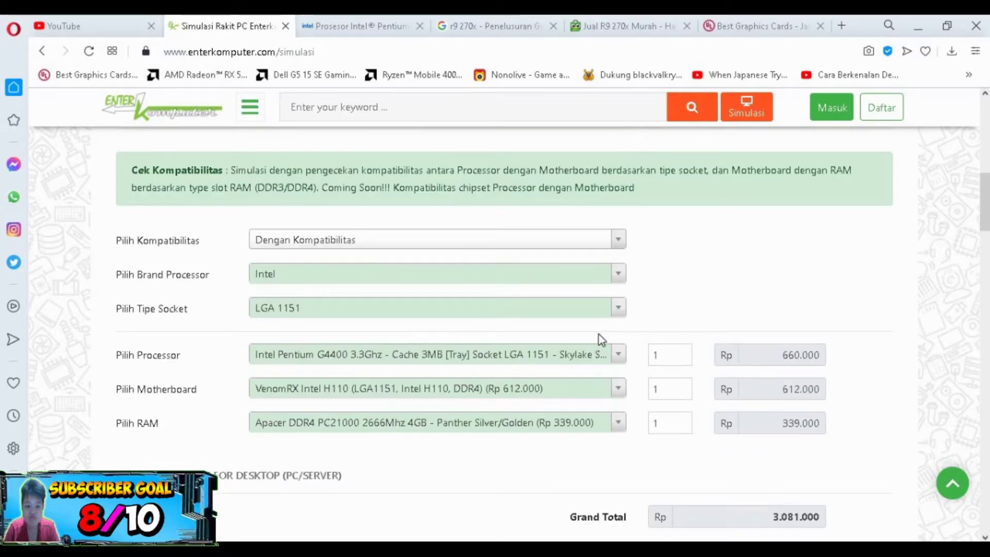
scroll(578, 336, up, 1)
scroll(544, 338, down, 1)
scroll(546, 311, down, 2)
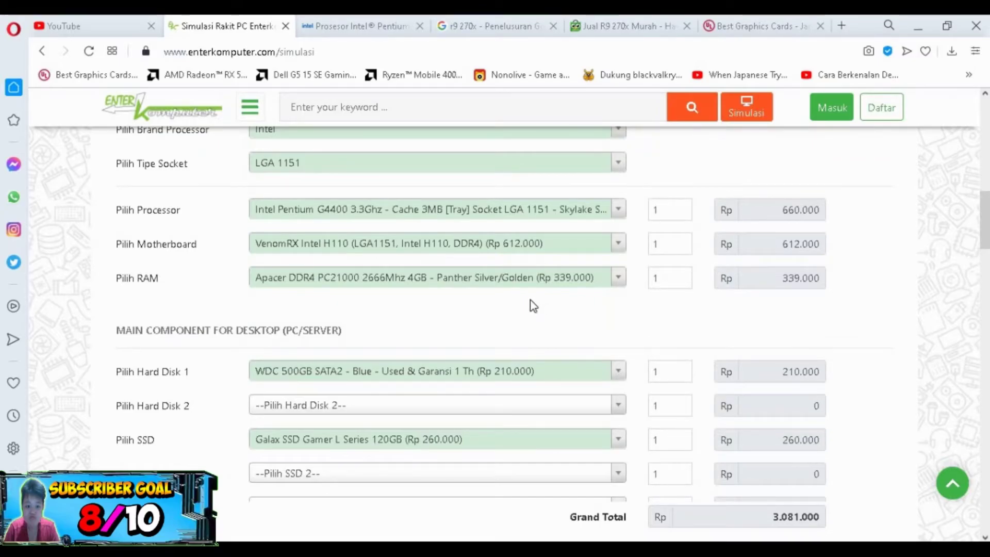
scroll(527, 305, down, 1)
scroll(525, 308, down, 1)
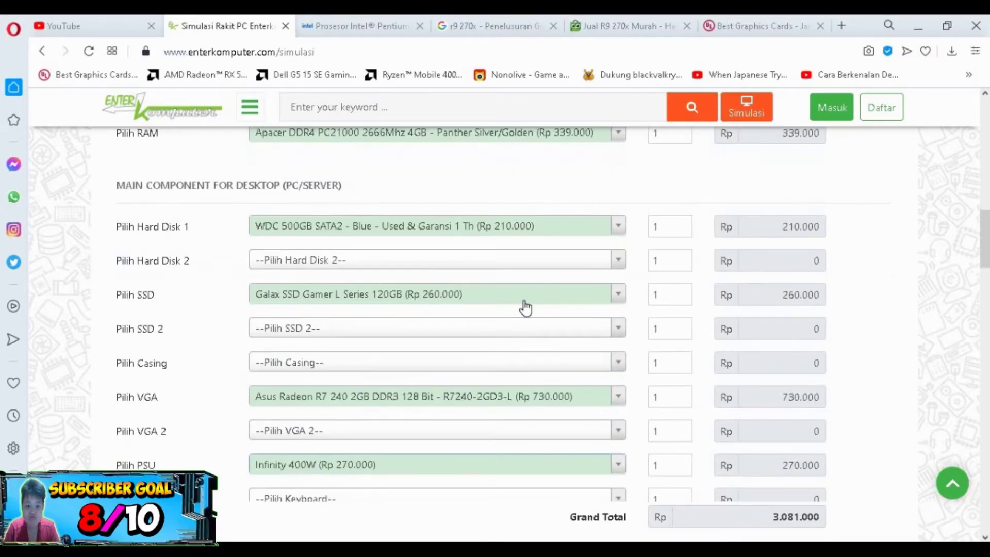
scroll(525, 308, down, 1)
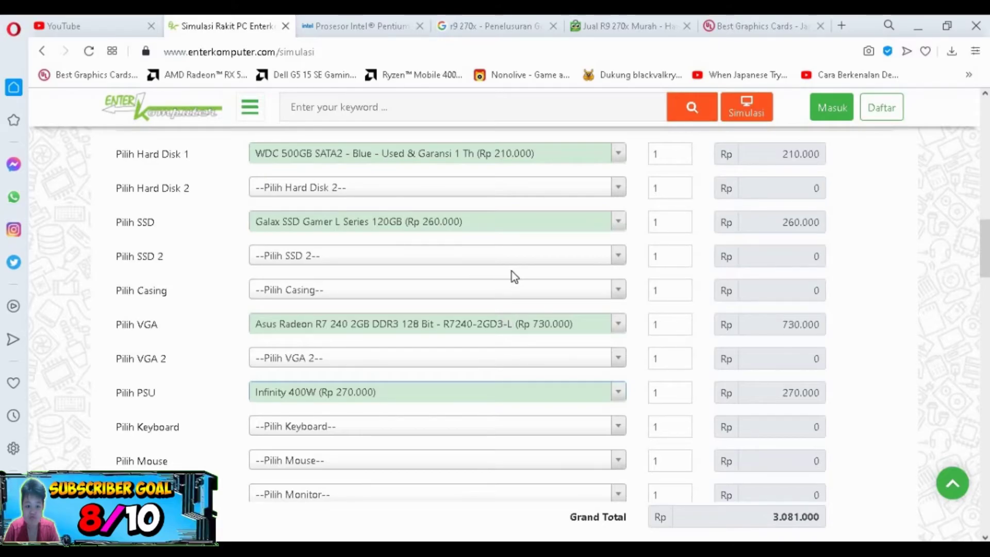
scroll(515, 277, up, 7)
Step: Switch to YouTube and search for "intel g440 r7 240", checking the chosen VGA's model in the simulation
click(46, 19)
click(428, 107)
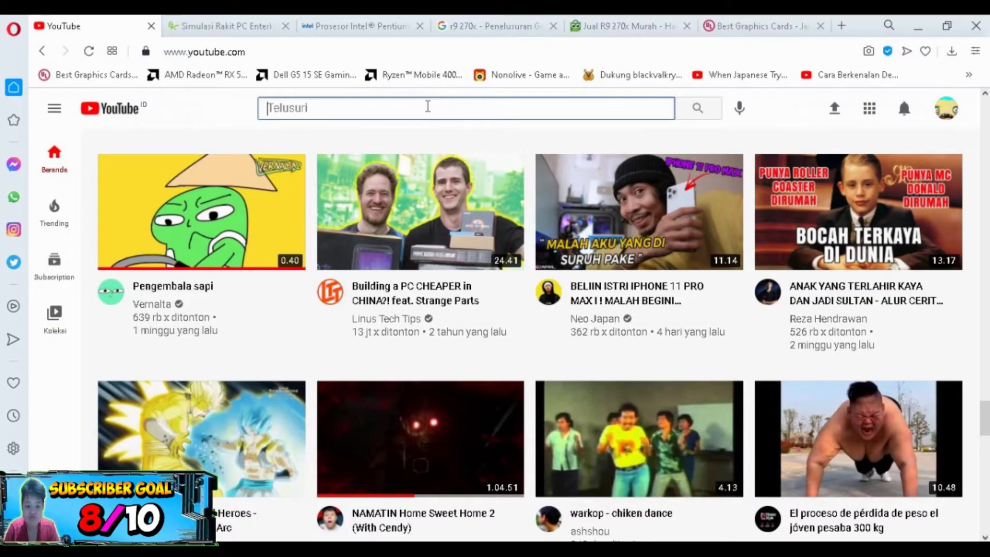
text(intel)
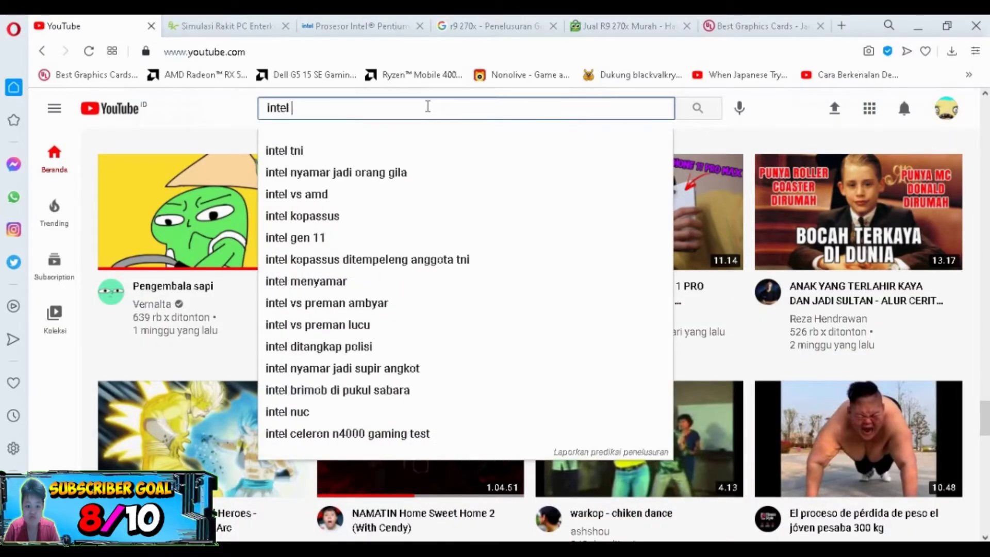
text( g440)
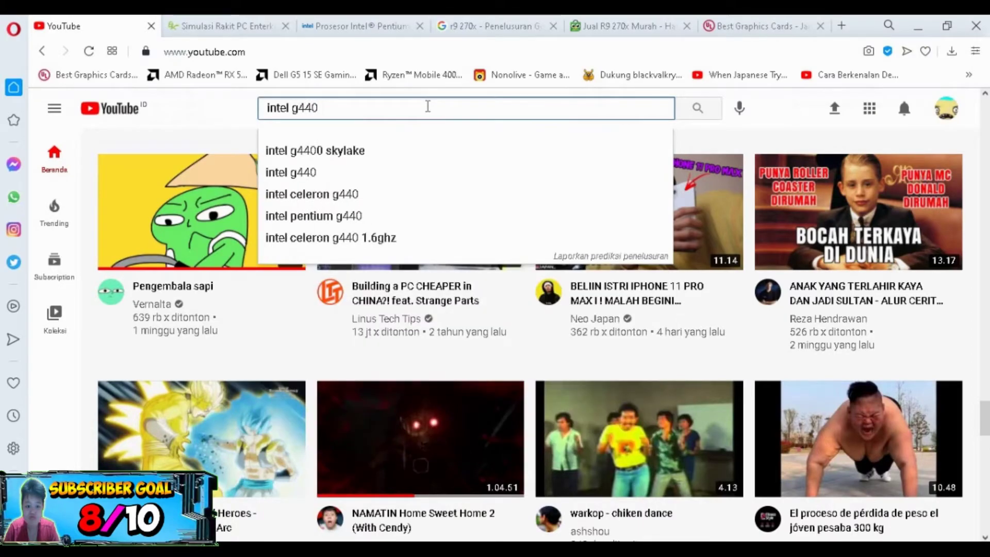
click(276, 25)
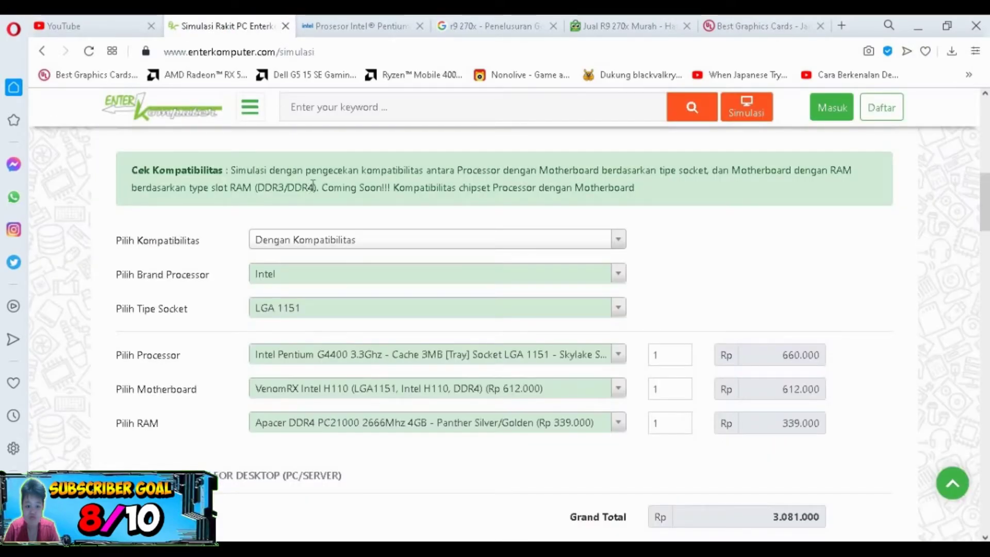
scroll(343, 268, down, 8)
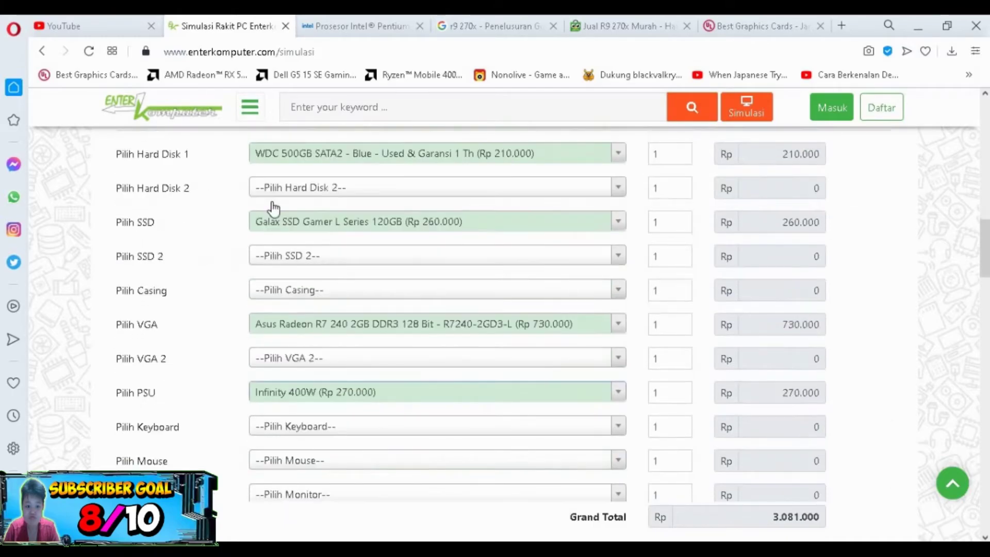
click(87, 17)
text(r)
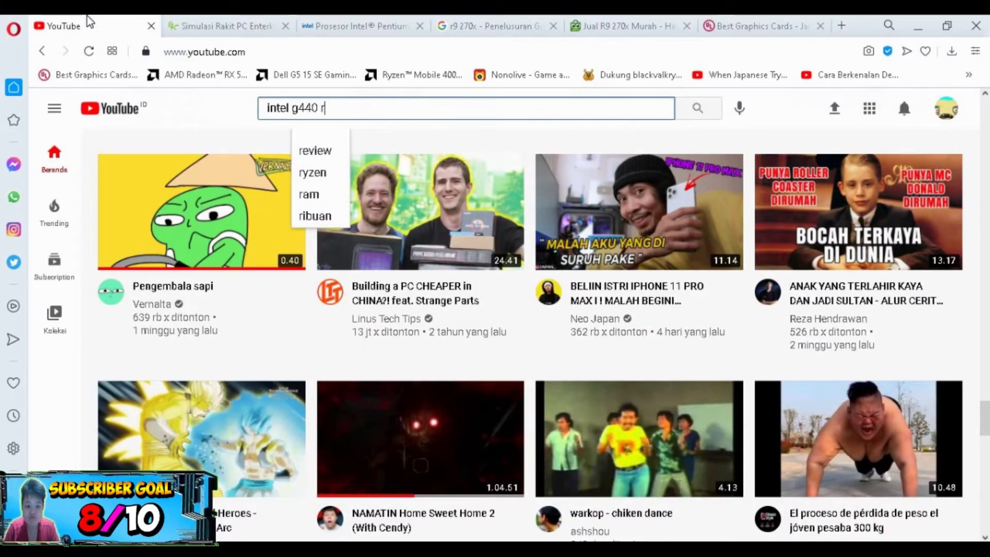
text(7 24 0)
key(BackSpace)
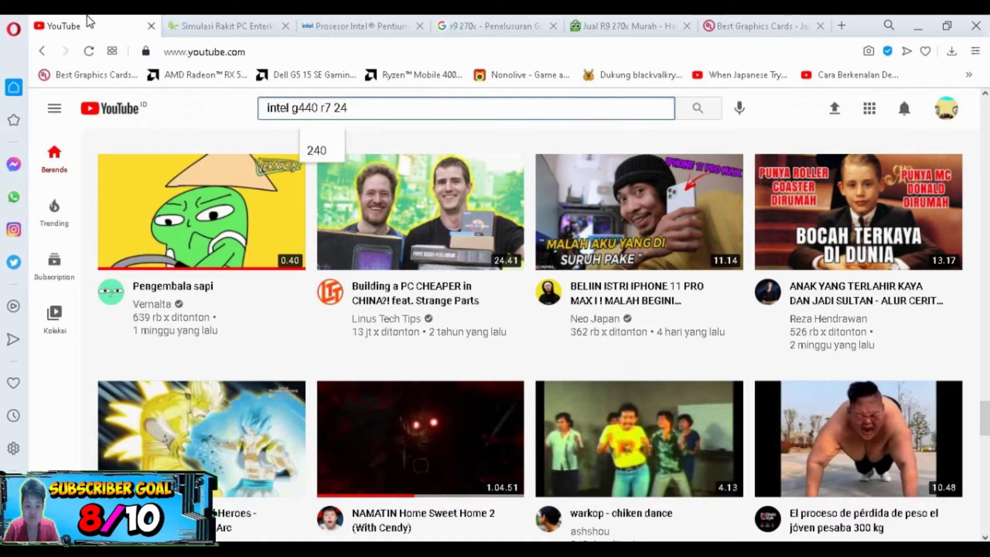
text(0)
key(Return)
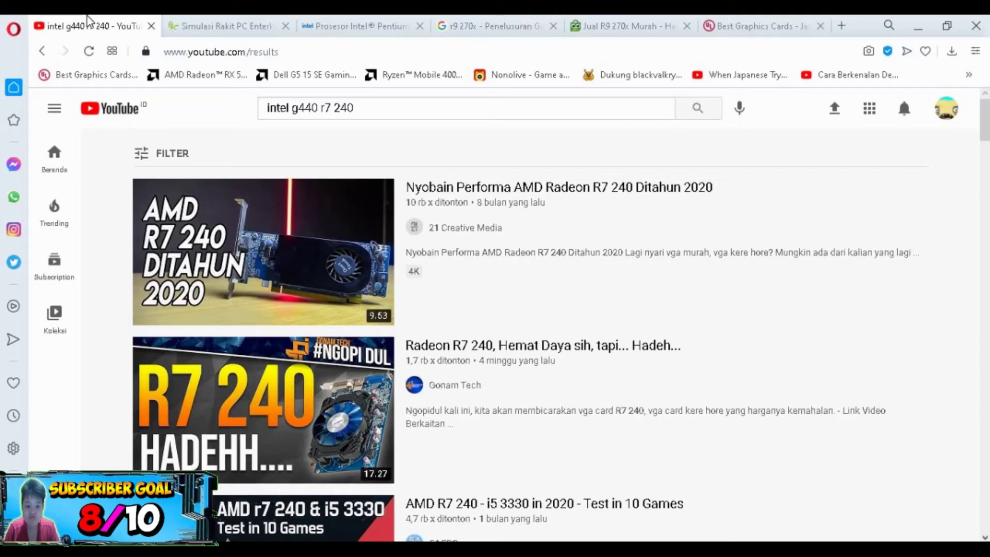
Step: Extend the YouTube search to "intel g440 r7 240 test game" and look through the resulting videos
click(367, 106)
text(test game)
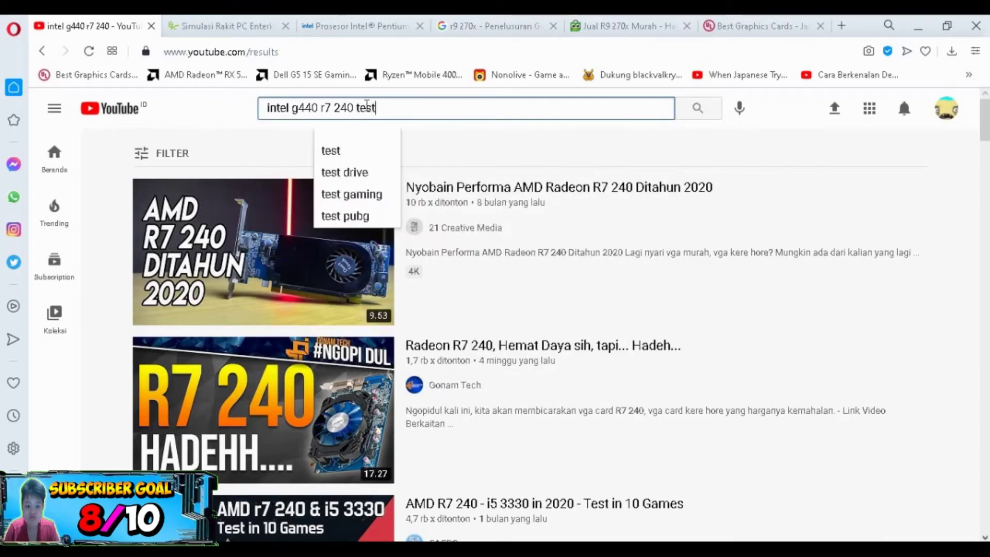
key(Return)
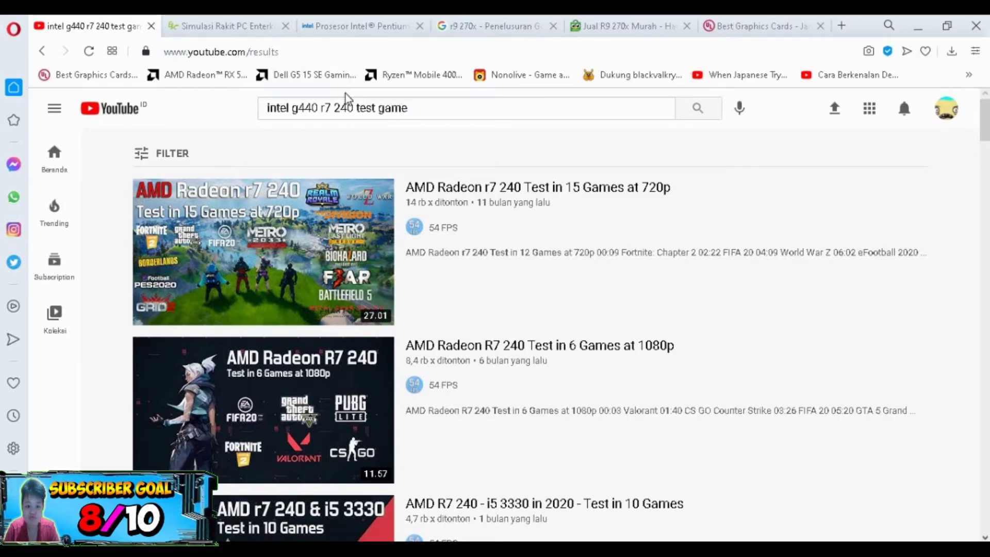
scroll(361, 127, down, 4)
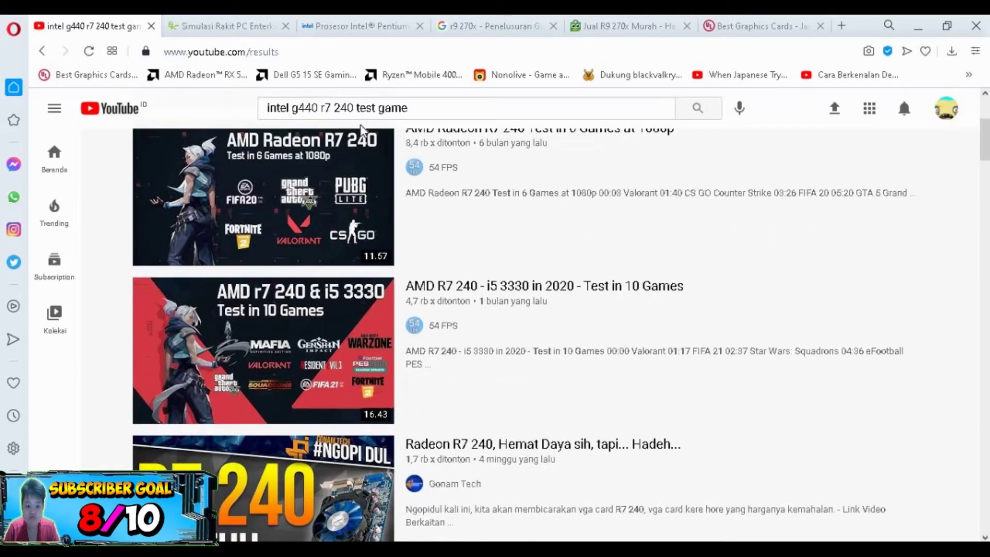
scroll(361, 137, down, 3)
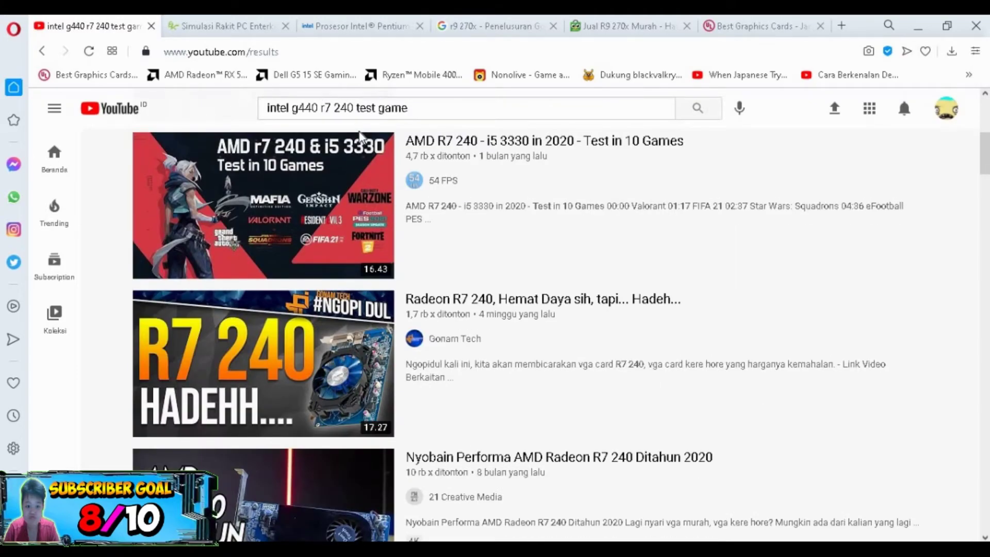
scroll(353, 227, up, 5)
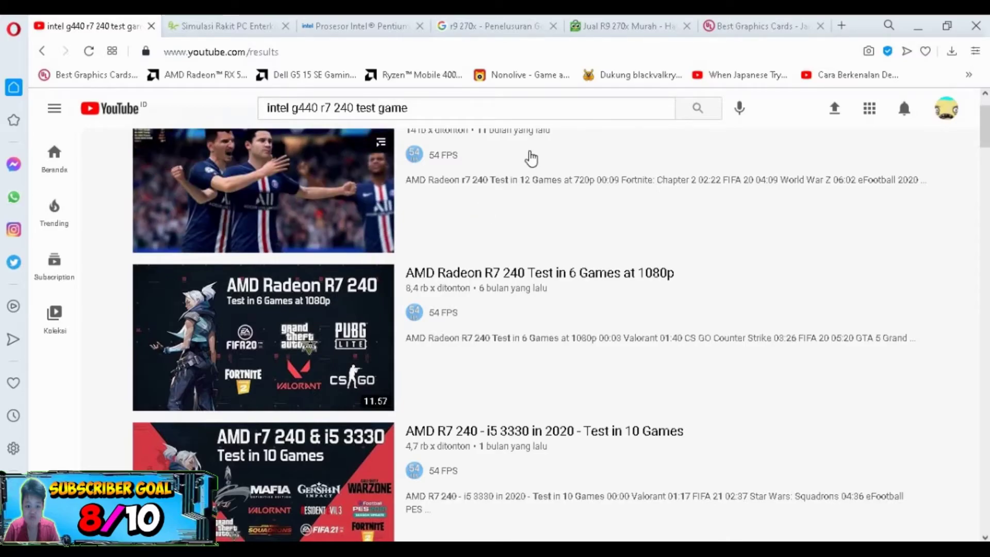
scroll(392, 152, up, 2)
Step: Remove "test game" from the query, move "r7 240" in front of "intel g440" and run the search again
drag(358, 107, 427, 105)
key(BackSpace)
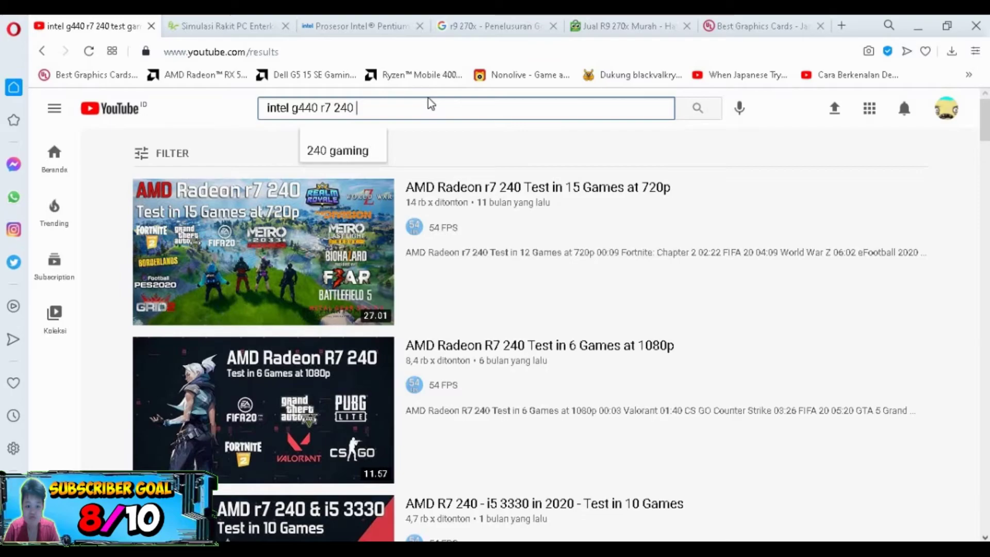
drag(319, 108, 357, 107)
key(ctrl+c)
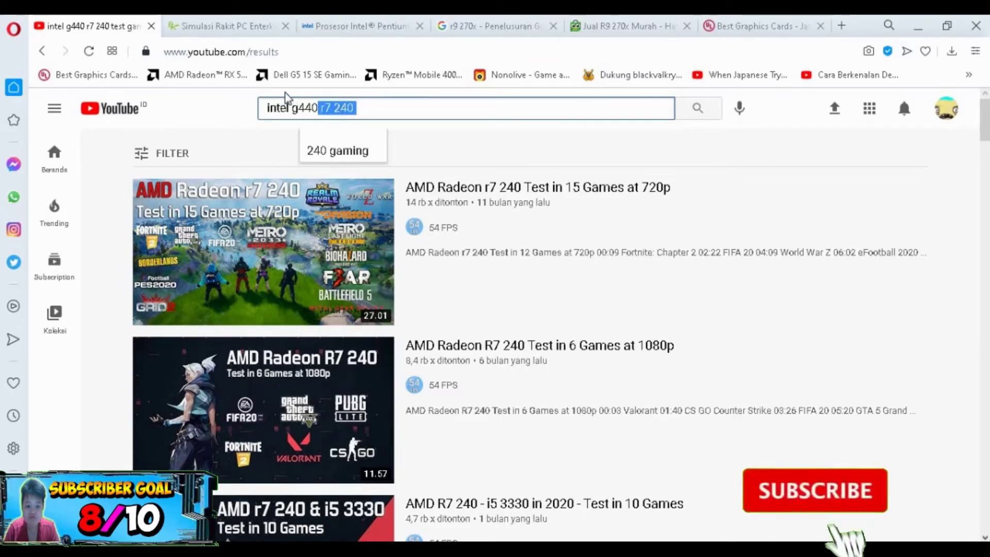
key(BackSpace)
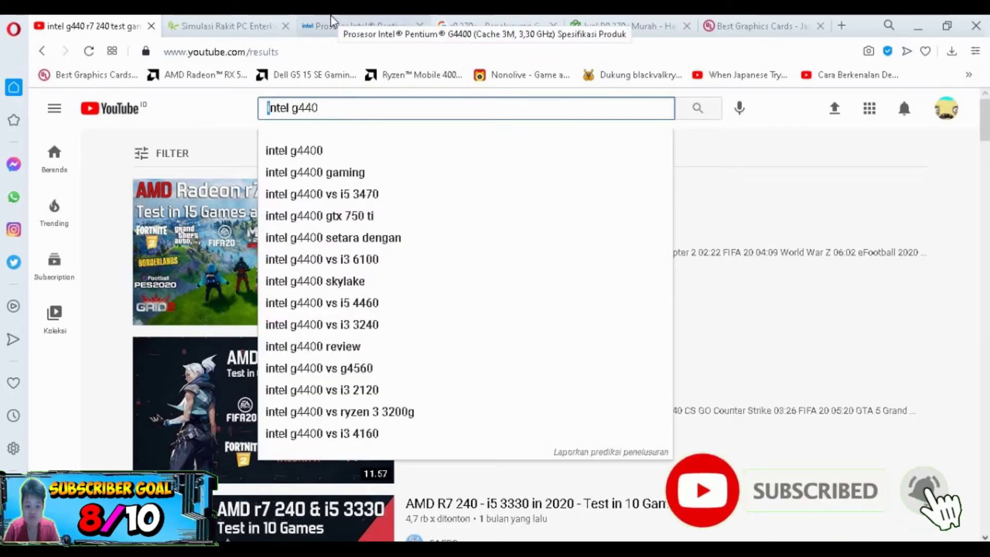
key(ctrl+v)
key(Return)
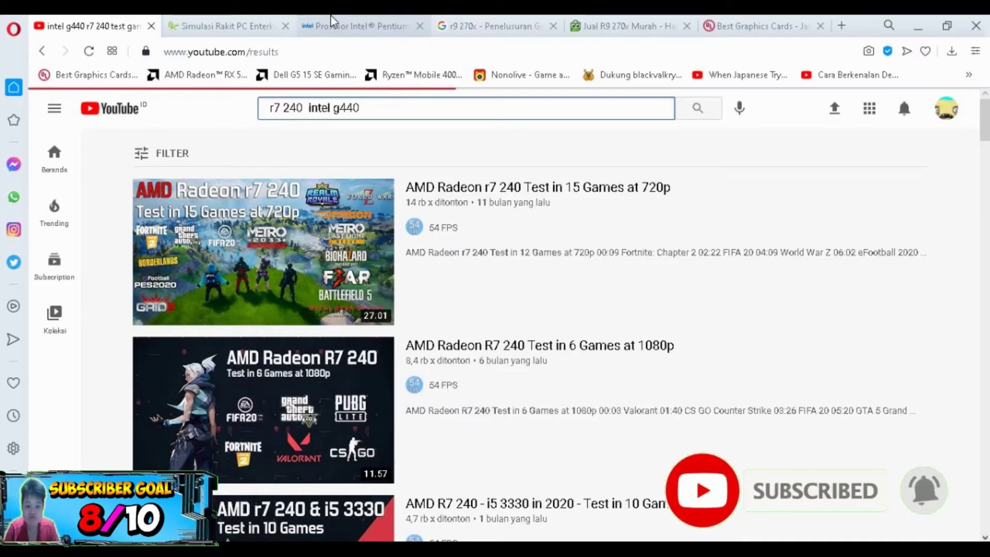
Step: Correct the processor model in the query and search YouTube for "r7 240 intel g4400"
click(377, 106)
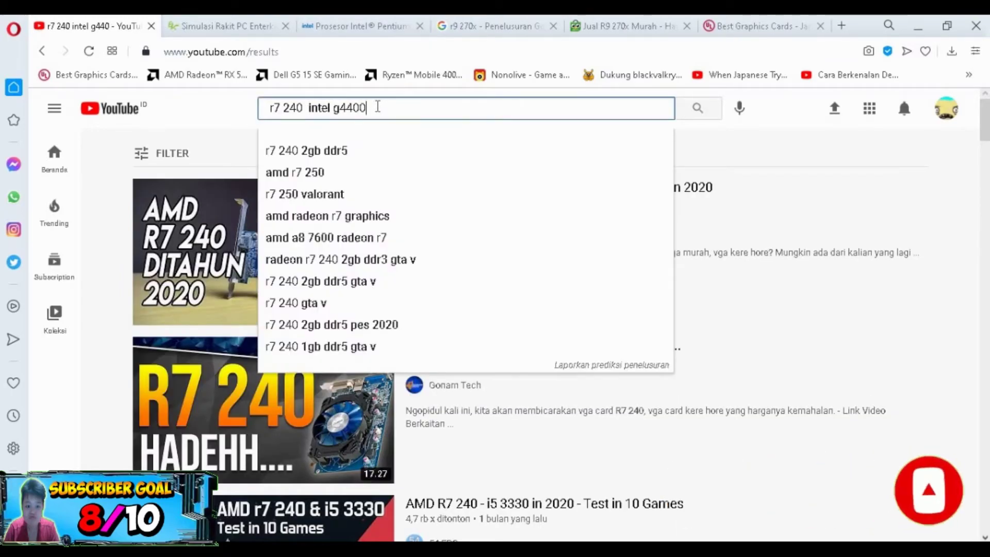
text(0)
key(Return)
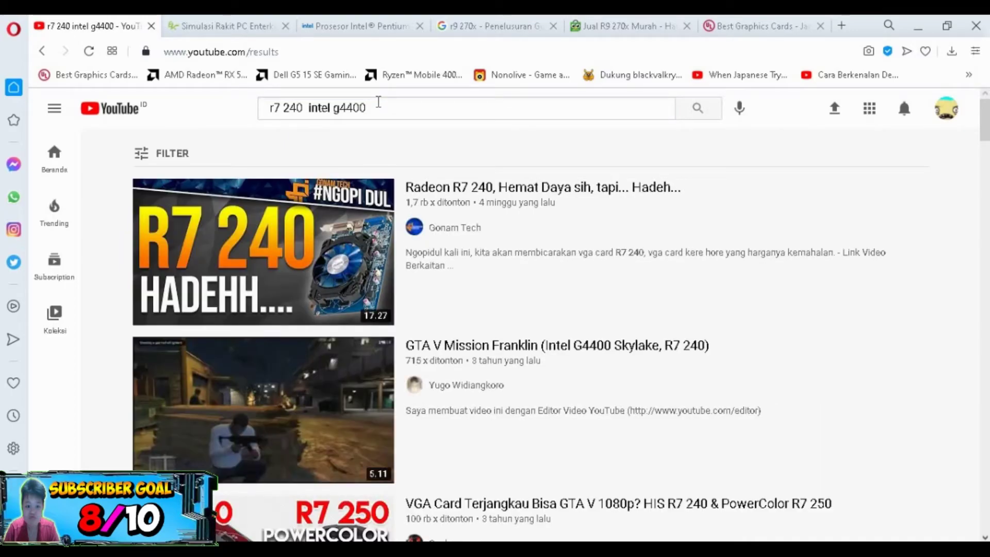
Step: Open the video "GTA V Mission Franklin (Intel G4400 Skylake, R7 240)" and skip ahead to about 0:32
scroll(254, 338, down, 2)
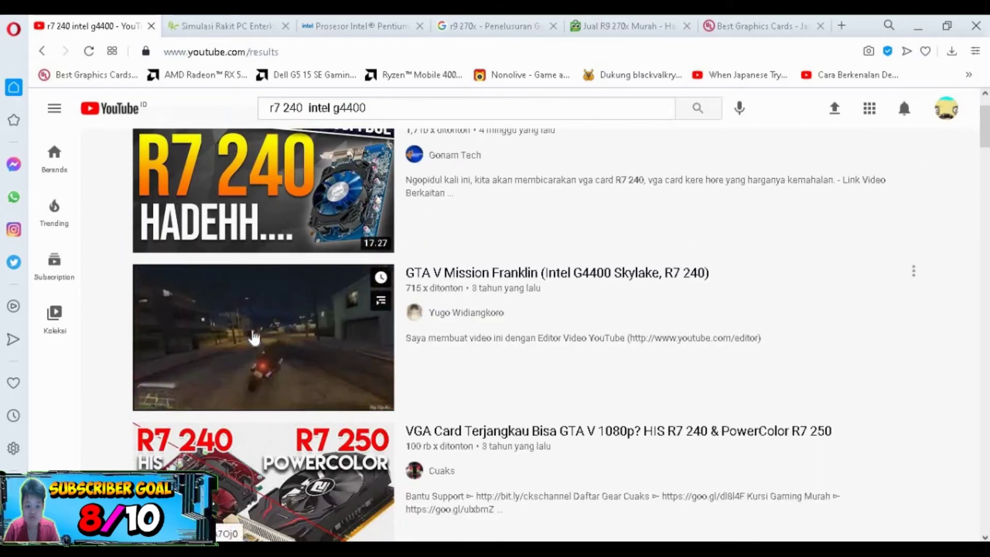
click(277, 315)
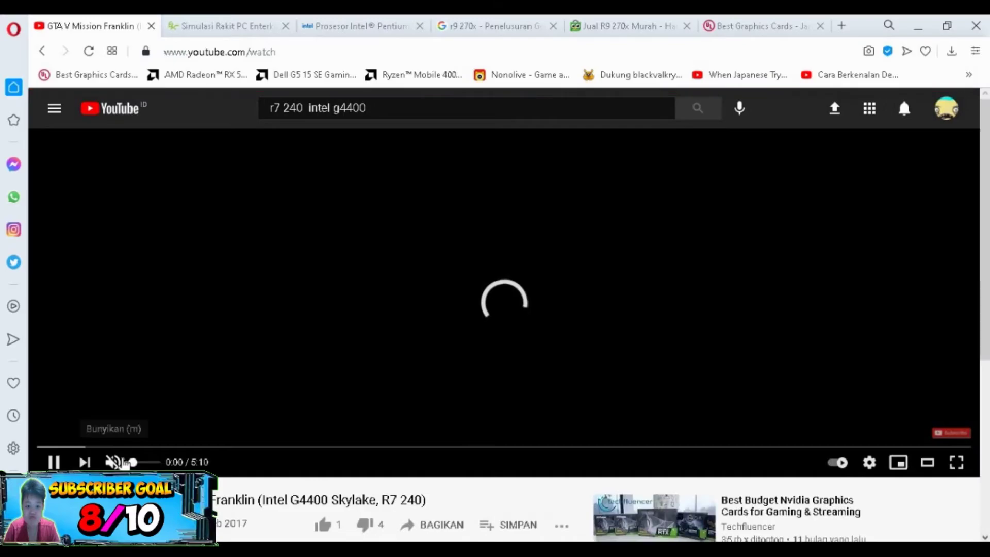
click(86, 447)
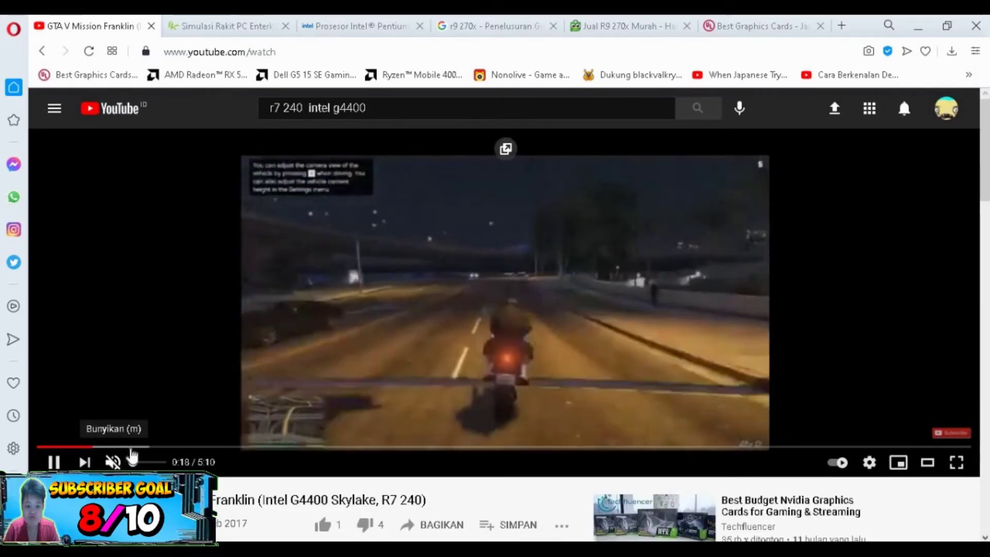
click(136, 447)
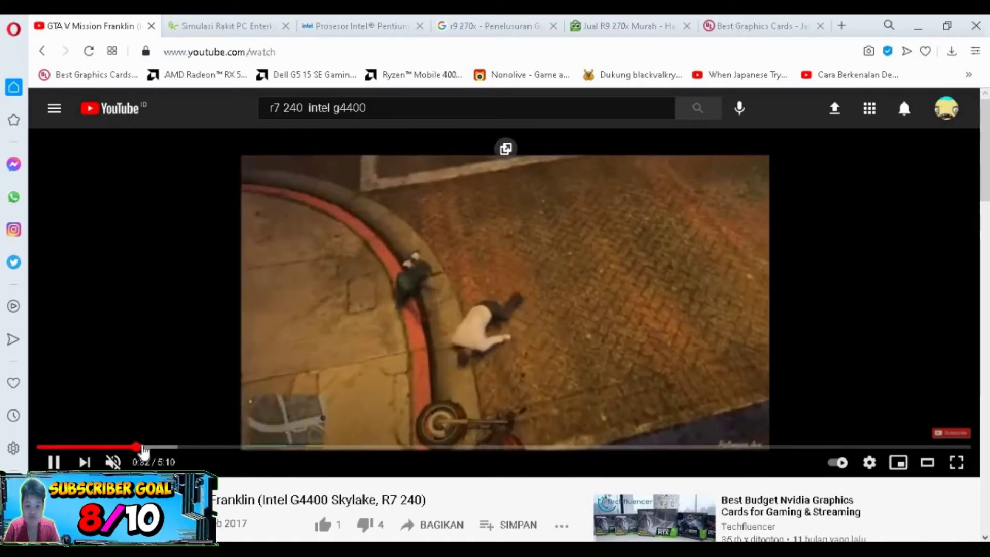
Step: Skip ahead in the GTA V video to about 1:09 and look at the comment section below it
click(195, 446)
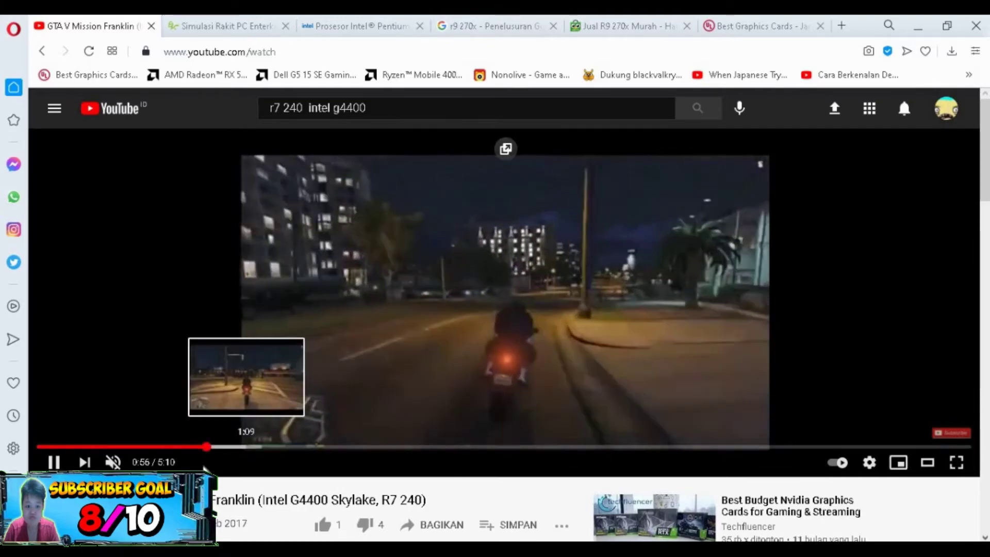
click(247, 447)
click(113, 463)
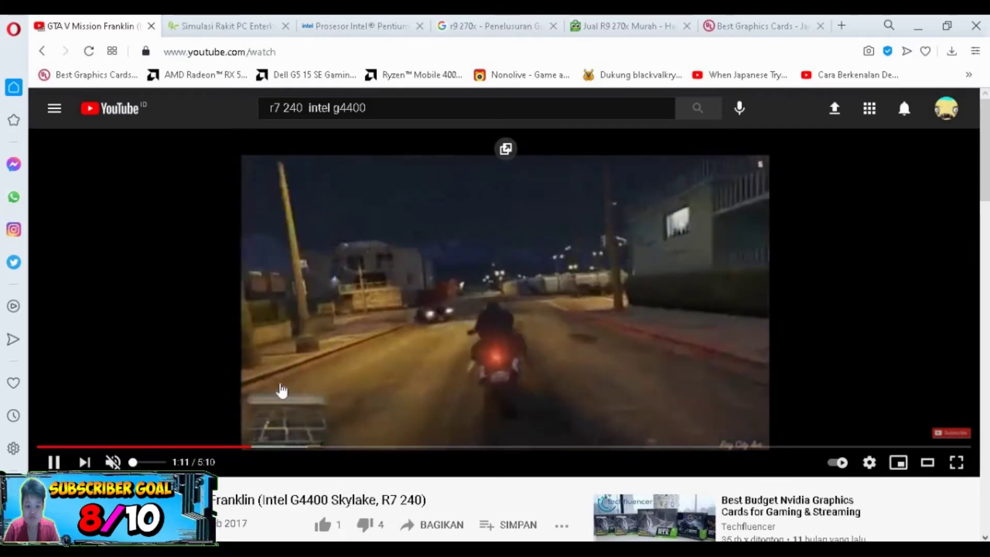
scroll(357, 323, down, 7)
scroll(365, 304, down, 4)
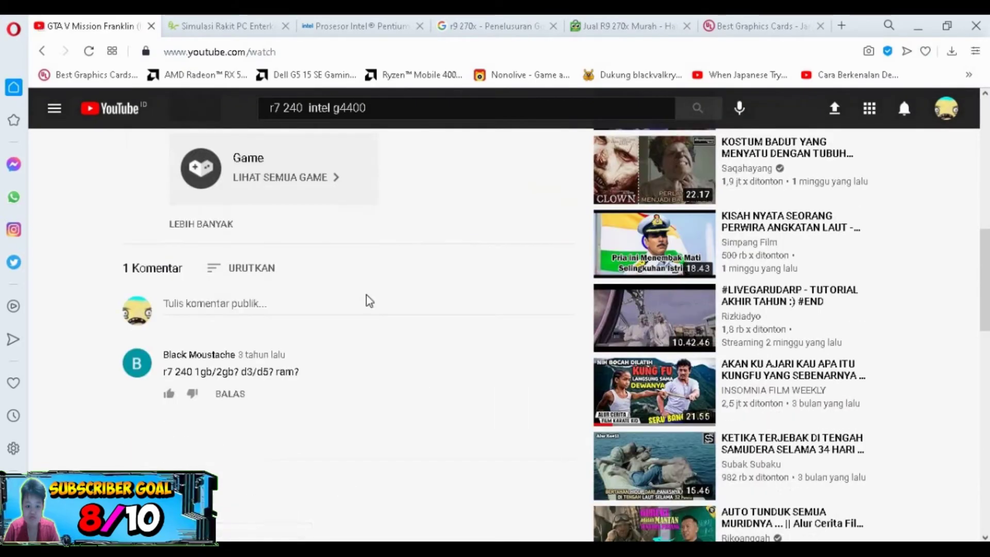
scroll(383, 288, up, 10)
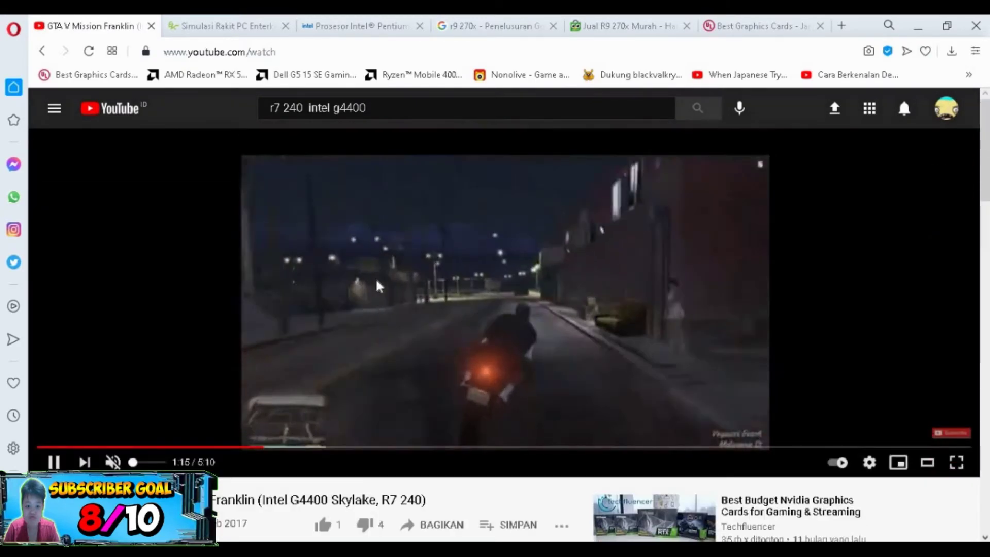
Step: Sample the gameplay further on in stages, from about 1:35 to about 3:53
click(325, 447)
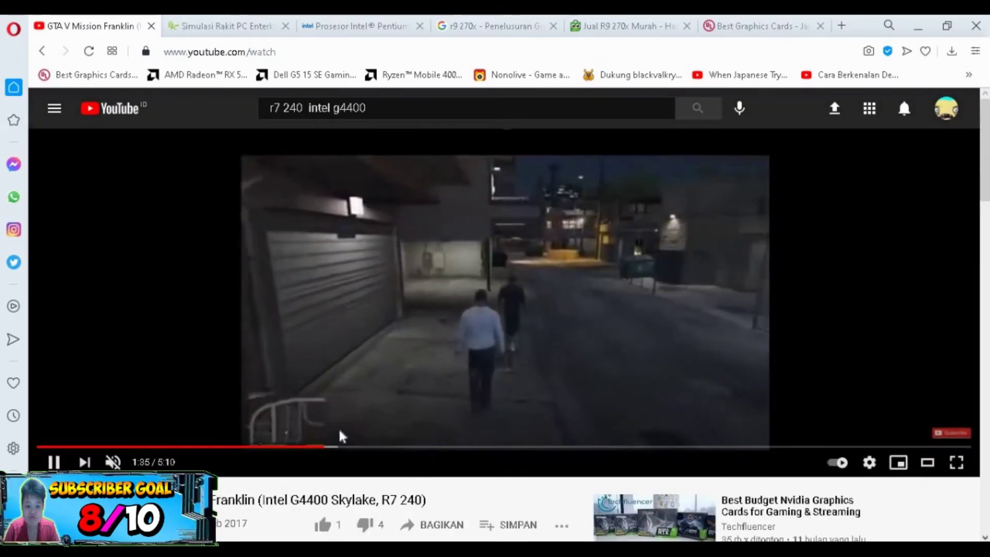
click(402, 448)
click(431, 447)
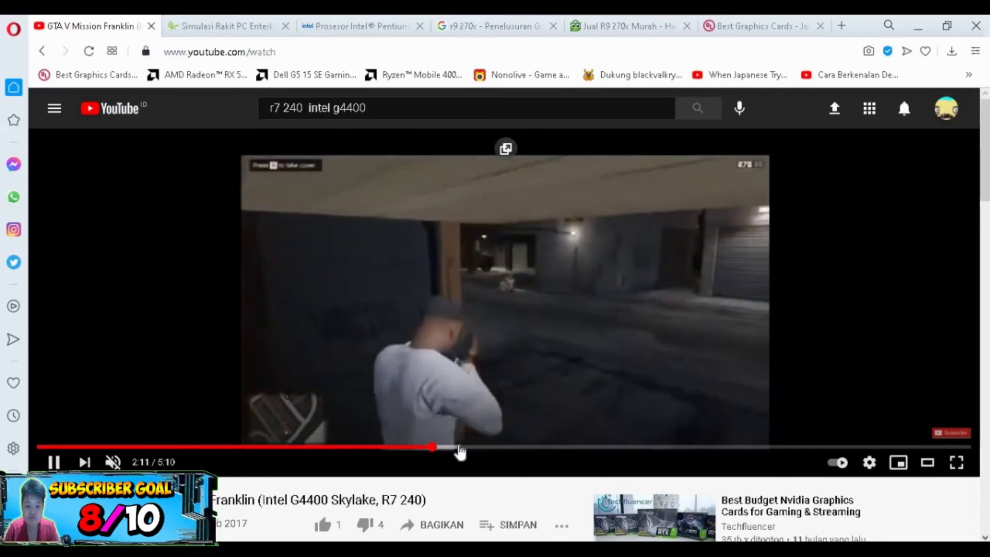
click(459, 447)
click(496, 448)
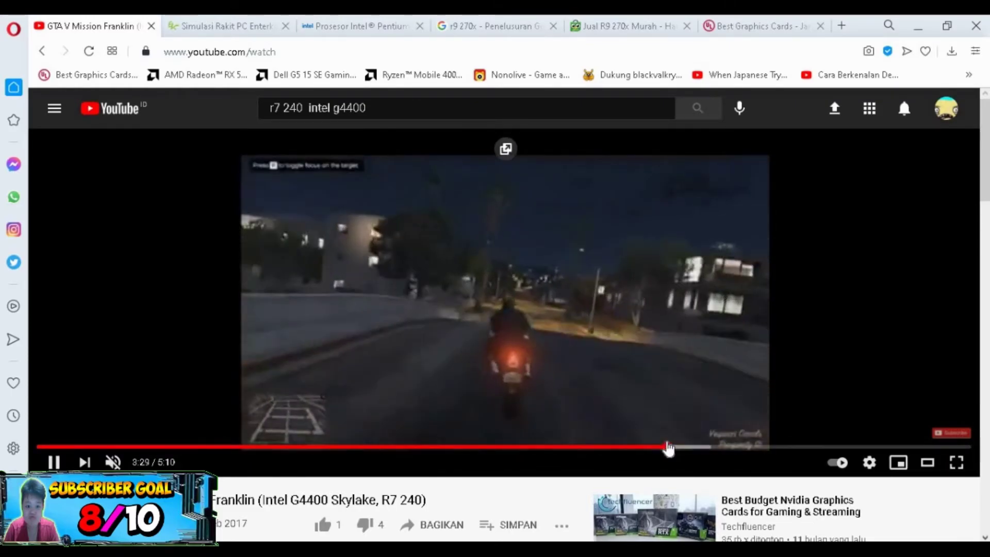
click(707, 448)
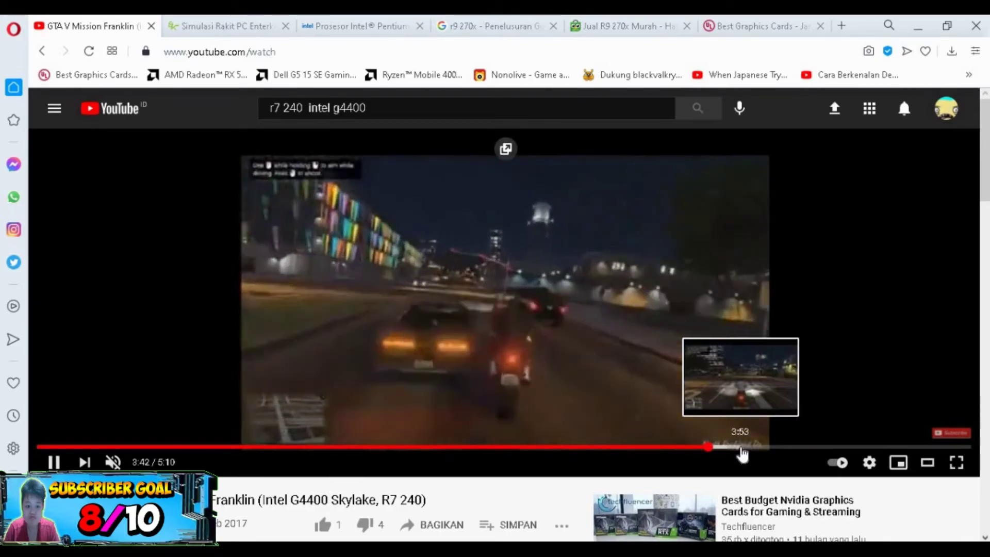
click(743, 448)
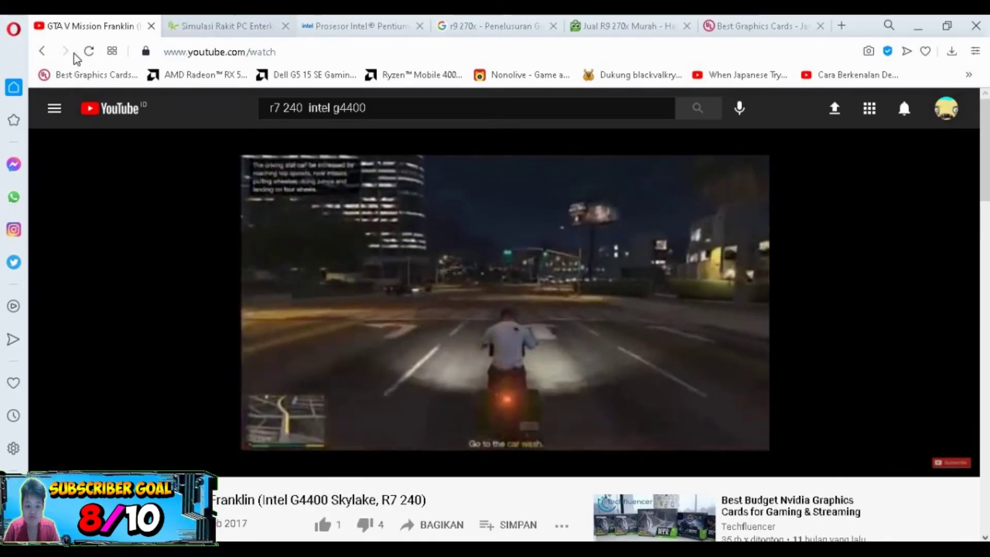
Step: Go back to the search results, reopen the "GTA V Mission Franklin" video and skip to around its middle
click(48, 55)
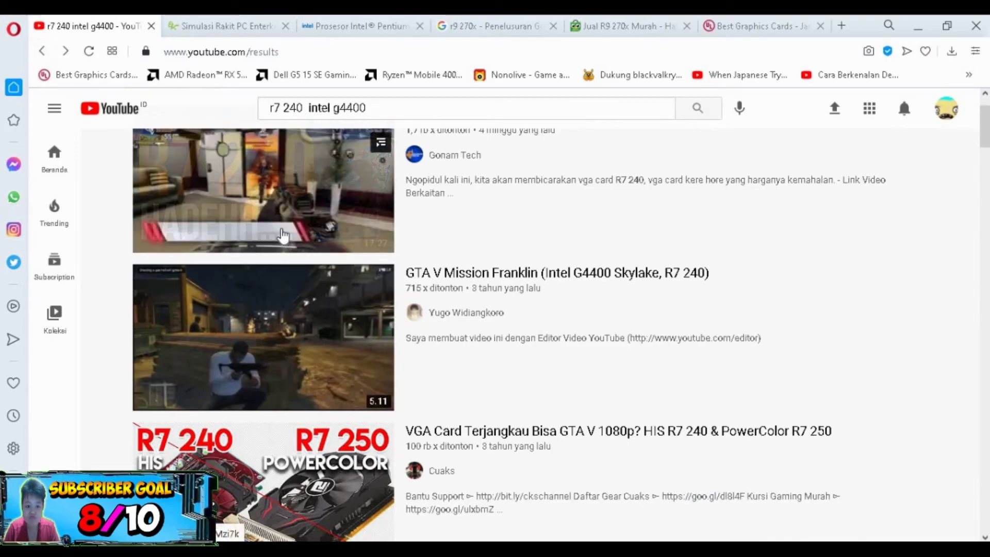
scroll(295, 223, down, 3)
click(295, 223)
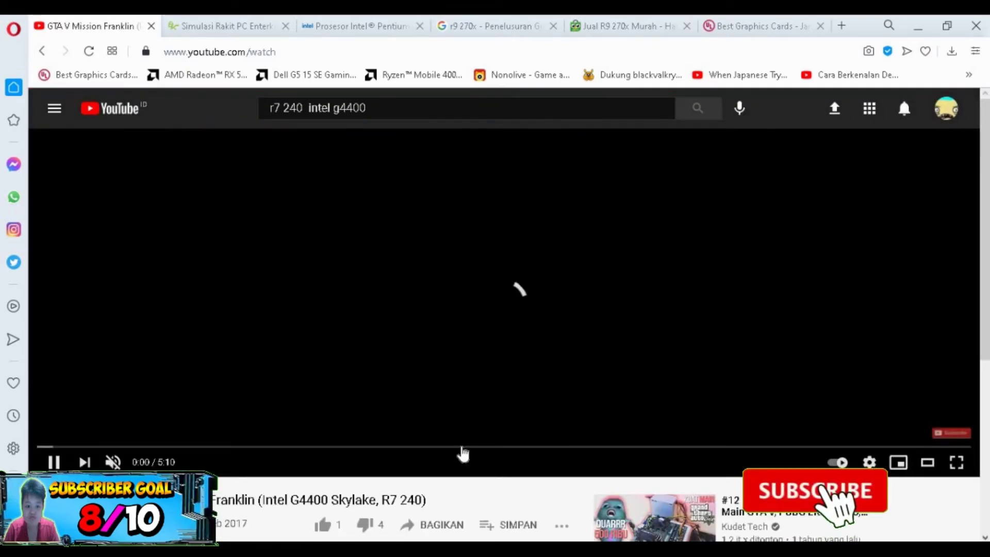
click(464, 448)
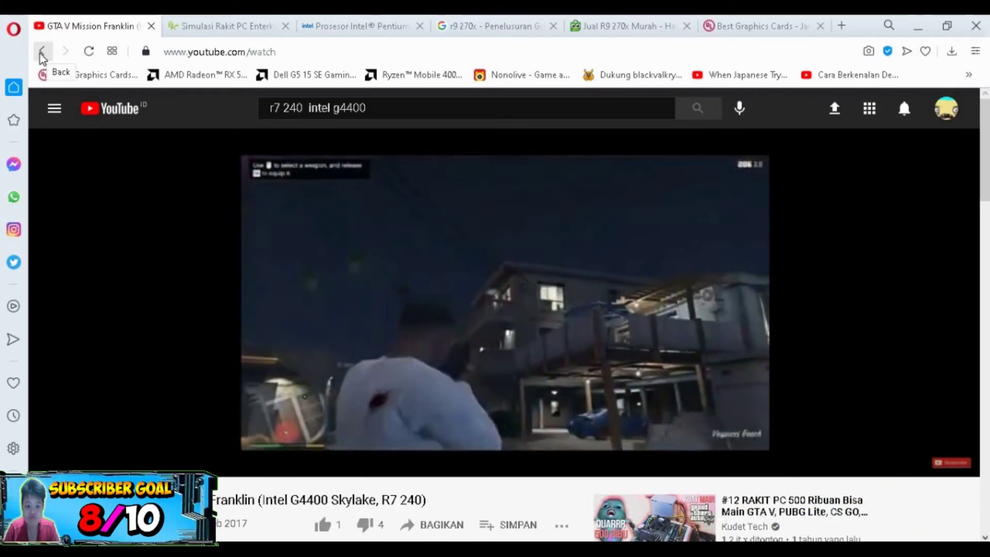
Step: Return to the search results, find the video "GTA 5 [Pentium G4400+MSI[R7 250]+4GB RAM]" and open it
click(43, 52)
scroll(531, 276, down, 3)
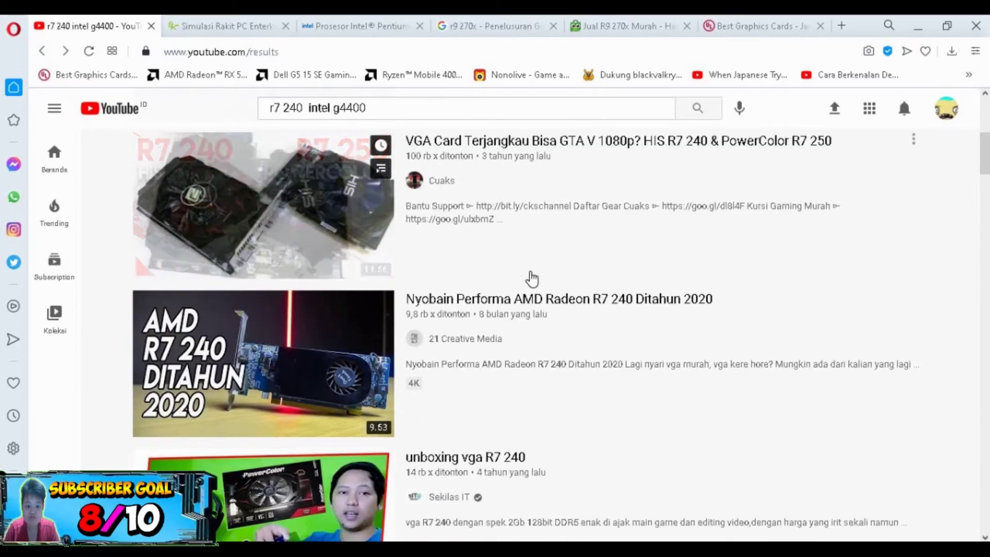
scroll(522, 206, down, 5)
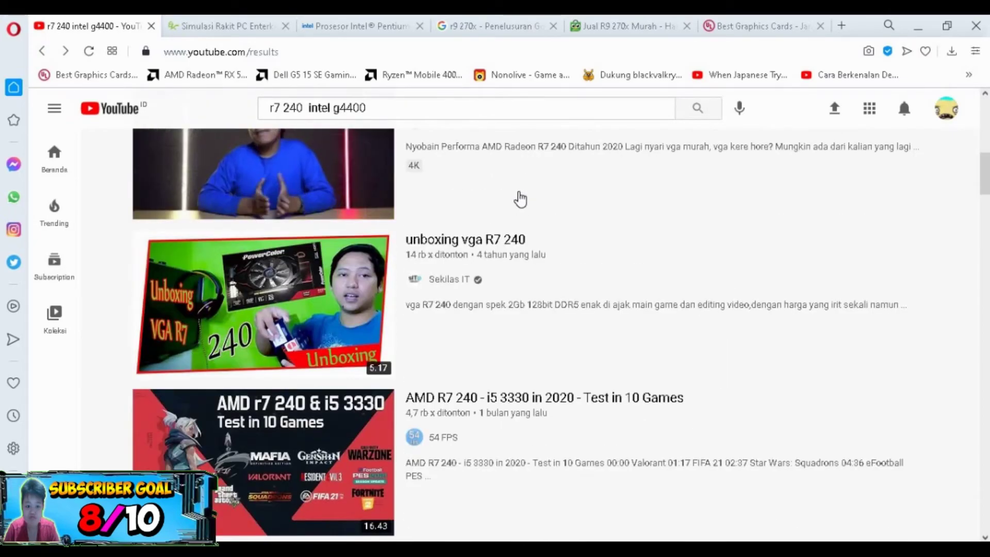
scroll(520, 199, down, 1)
scroll(520, 199, down, 1)
mouse_move(279, 325)
scroll(307, 267, down, 1)
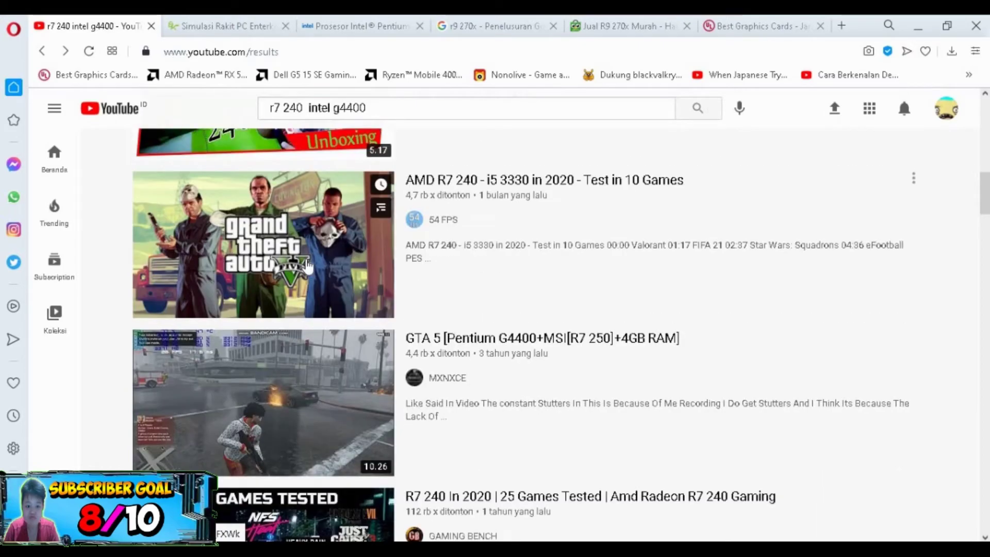
scroll(310, 392, down, 1)
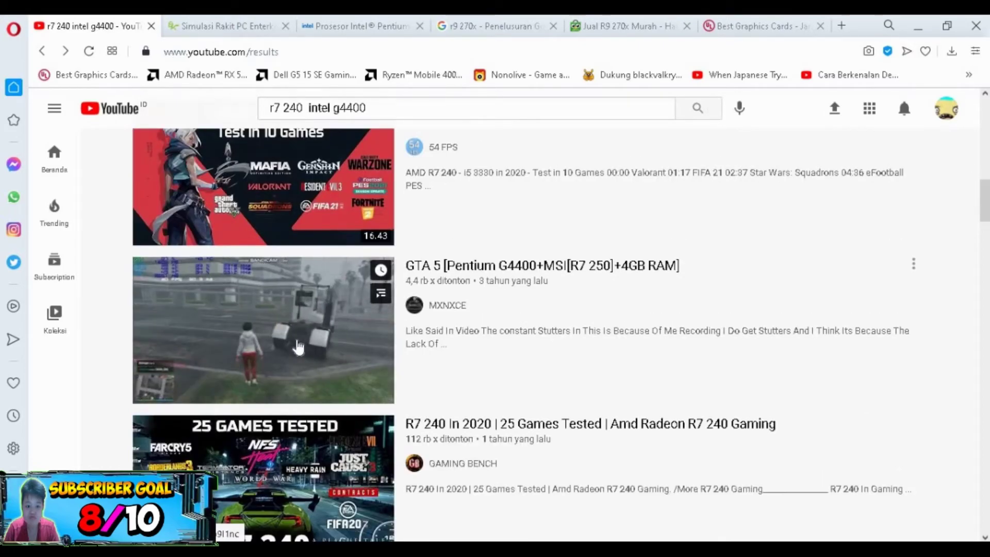
click(299, 344)
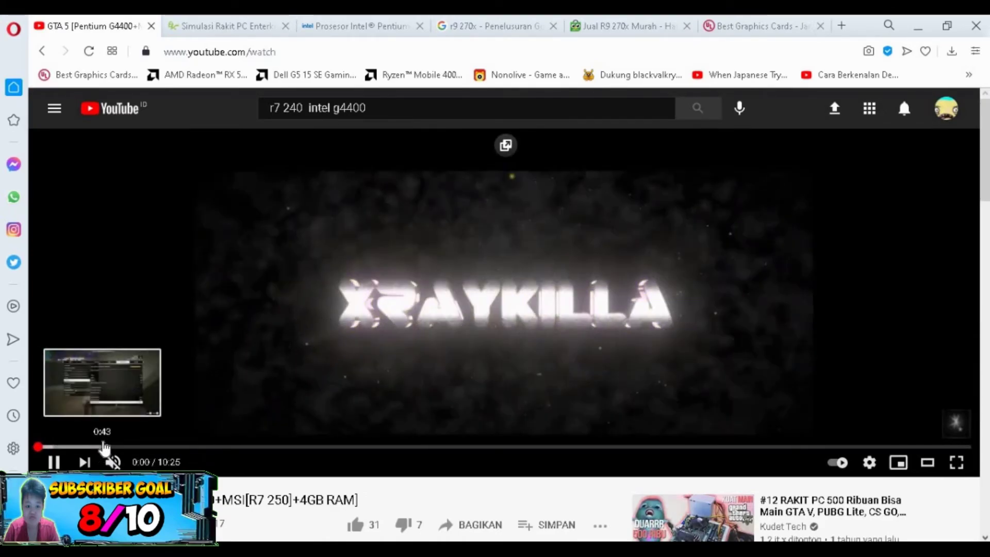
Step: Check the GTA 5 frame rates at about 0:44, 1:36, 2:52 and 3:54 in the R7 250 video
click(104, 446)
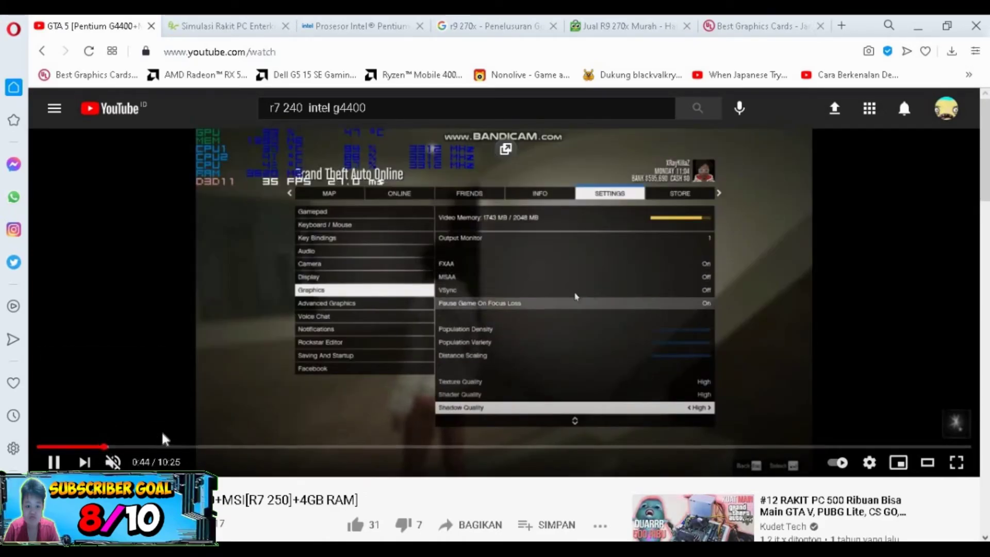
click(183, 447)
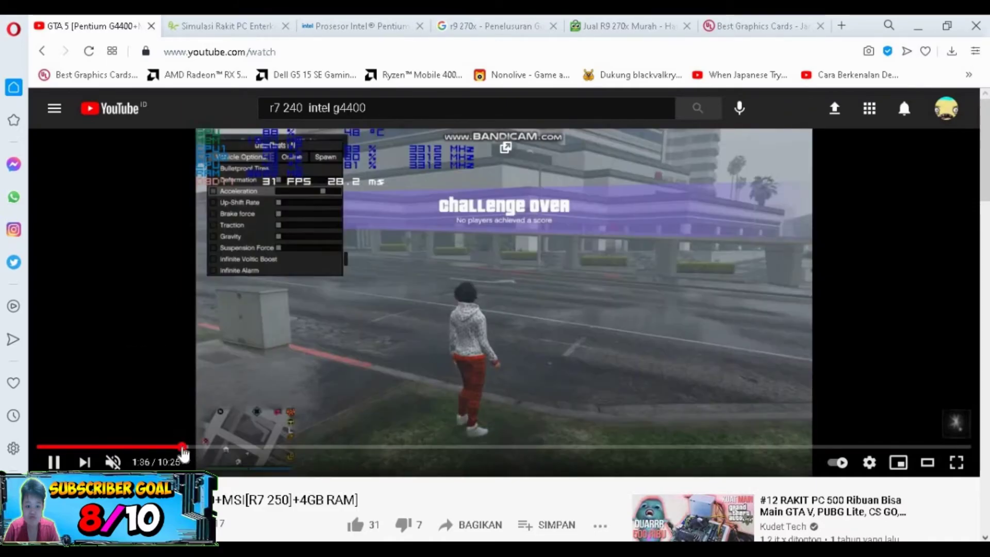
click(295, 447)
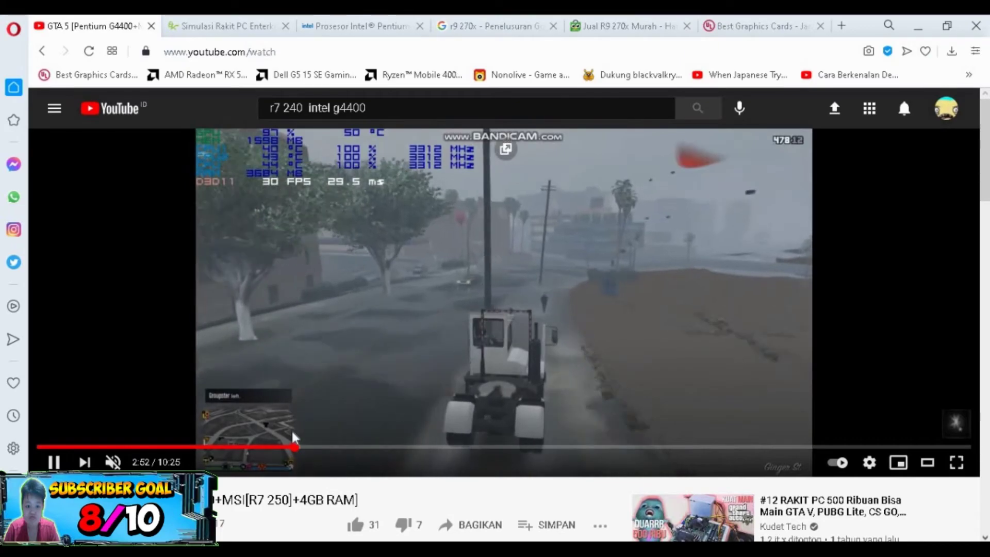
click(388, 447)
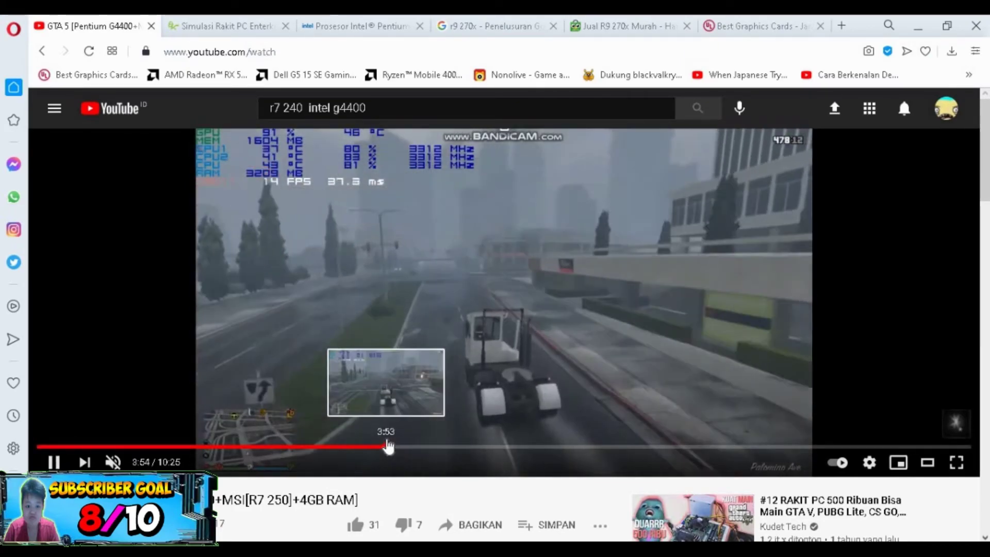
scroll(388, 447, down, 1)
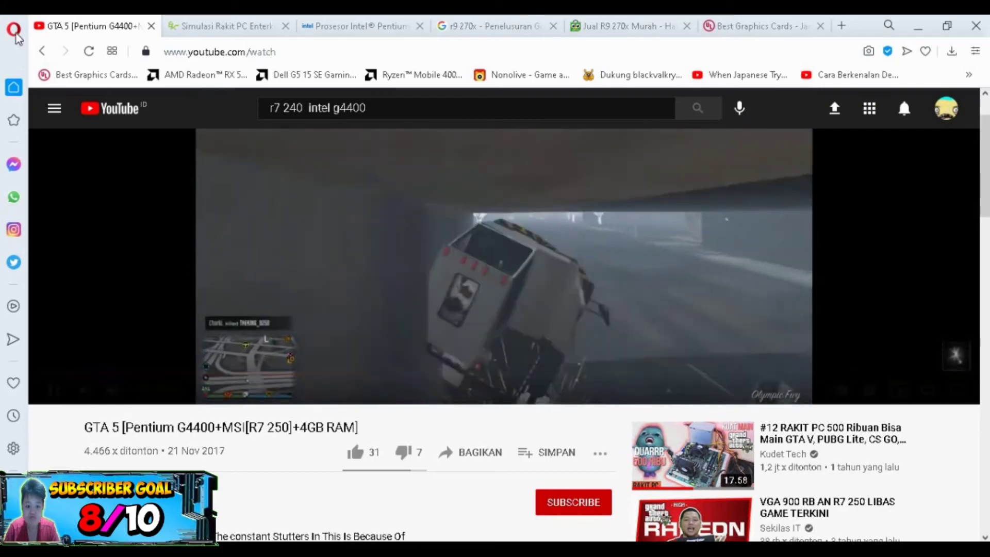
Step: Return to the search results and open the comparison video "GT 730 vs R7 240 - Which Is Better?"
click(45, 53)
scroll(336, 209, down, 5)
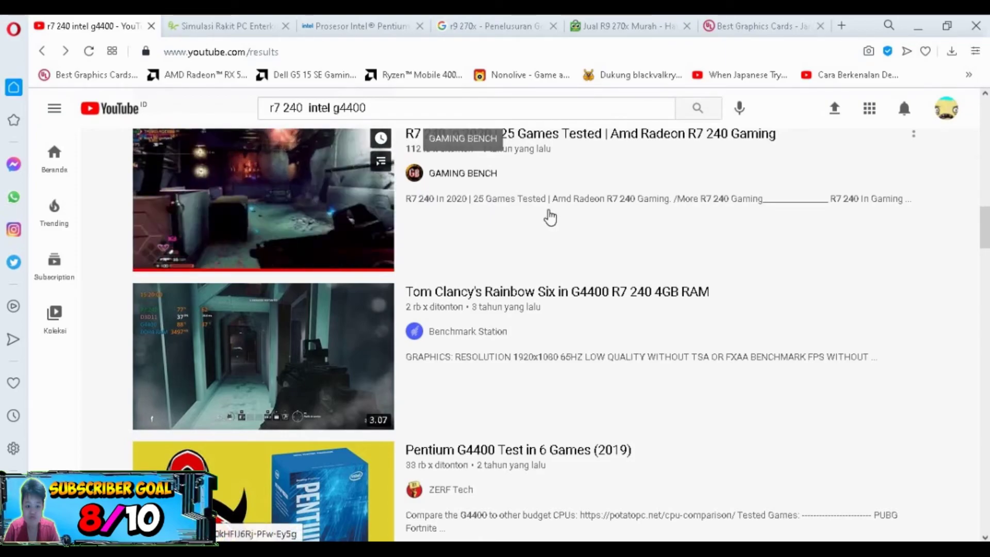
scroll(550, 217, down, 4)
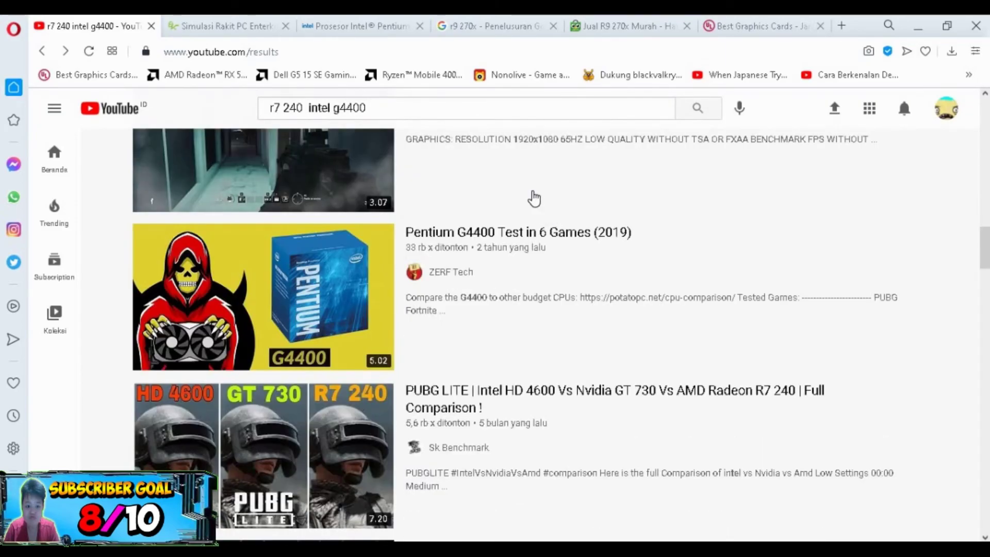
scroll(526, 181, down, 8)
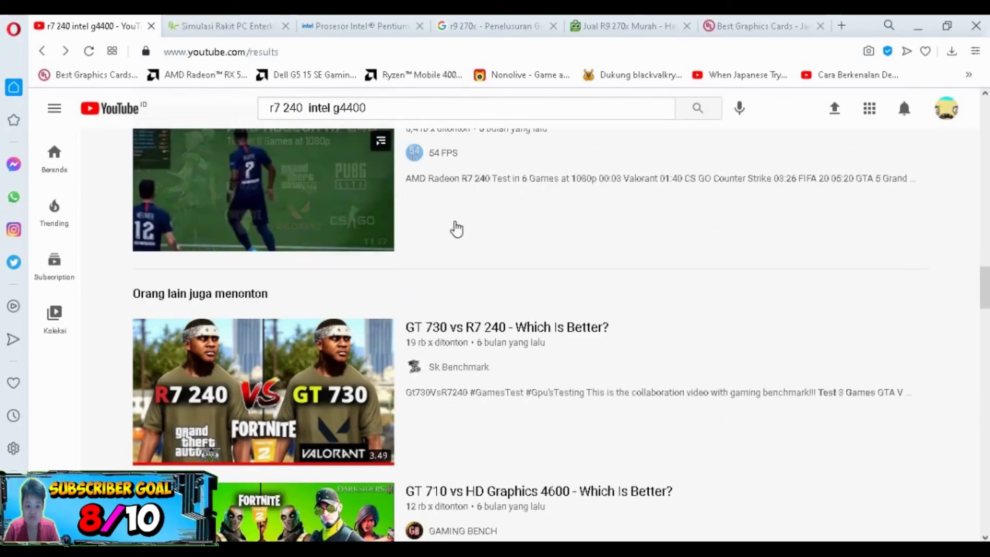
scroll(458, 226, down, 1)
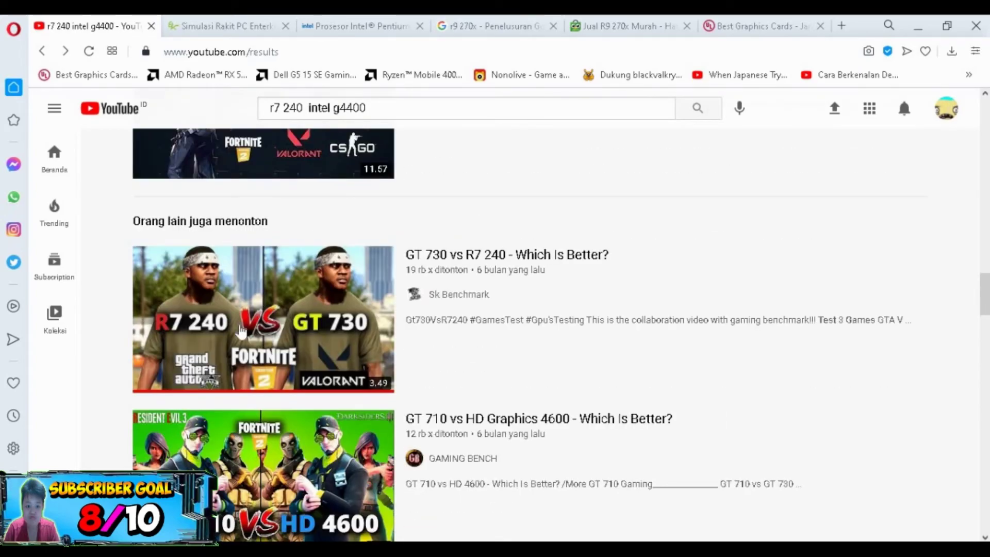
click(241, 332)
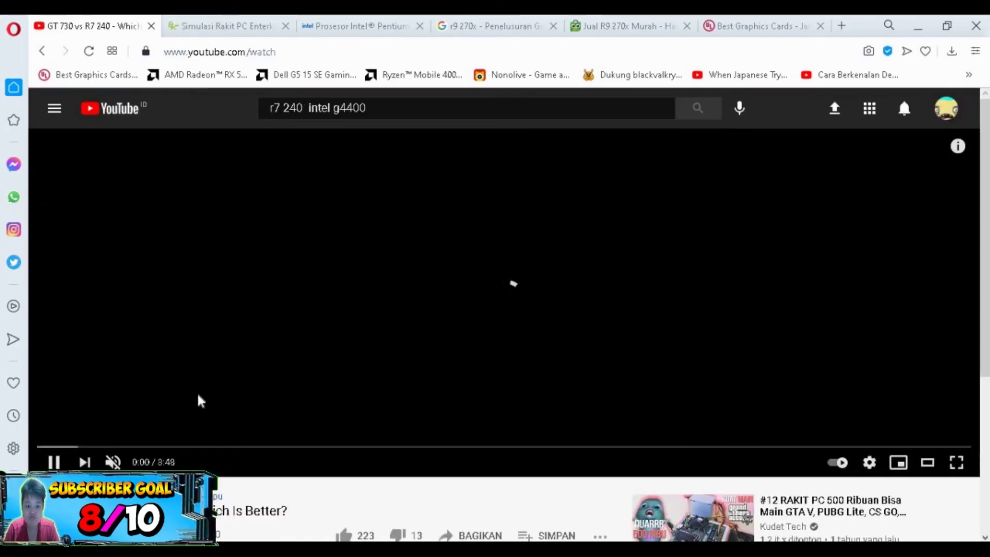
Step: Check the comparison's frame rates at about 0:28 and 1:09, and leave for YouTube's home page
drag(115, 448, 149, 450)
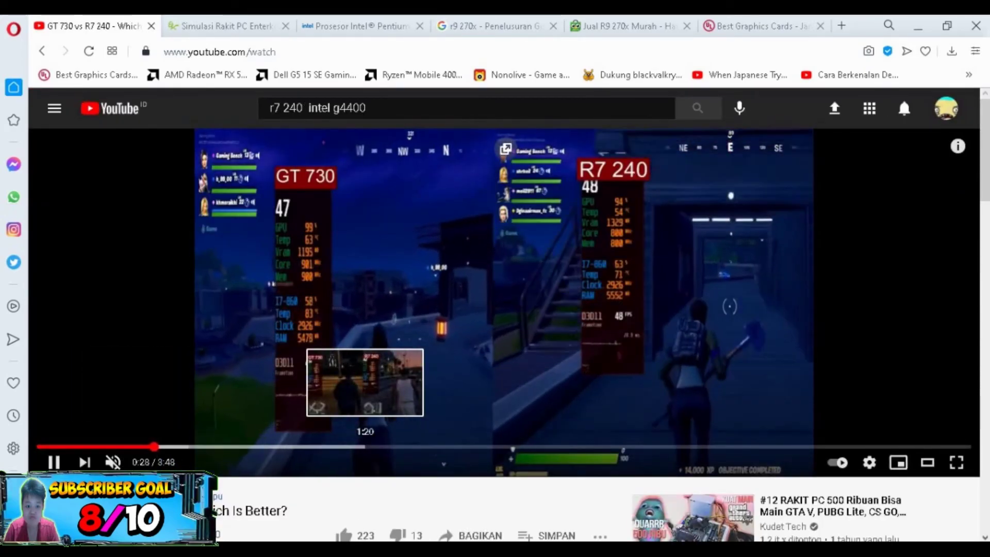
click(316, 447)
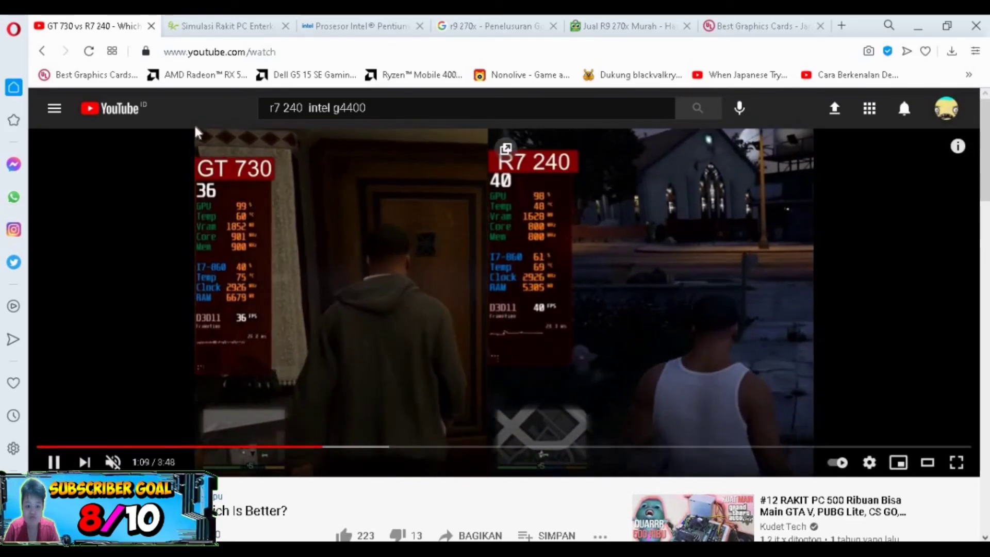
click(128, 112)
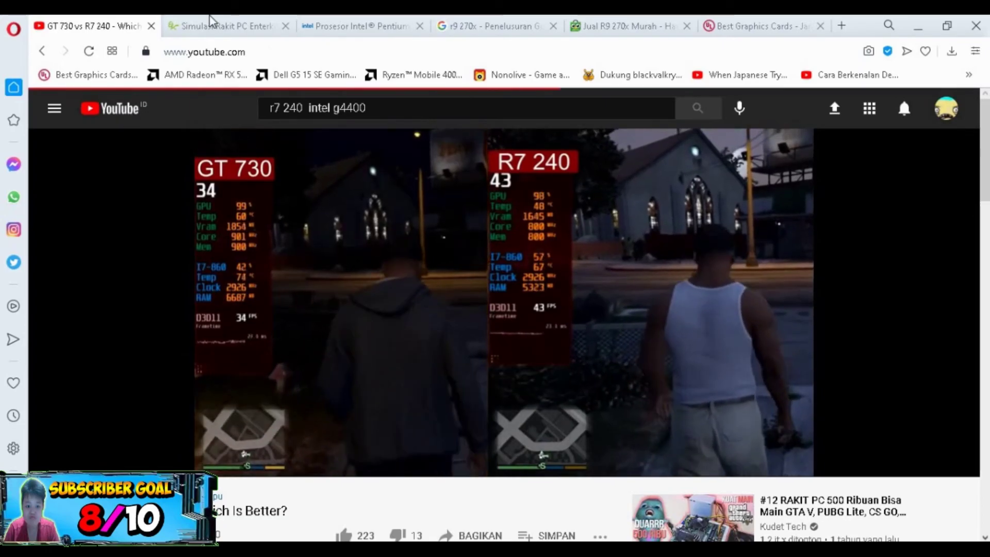
Step: Switch to the Enterkomputer simulation and review the chosen components and the grand total at the end of the form
click(211, 25)
scroll(550, 273, up, 7)
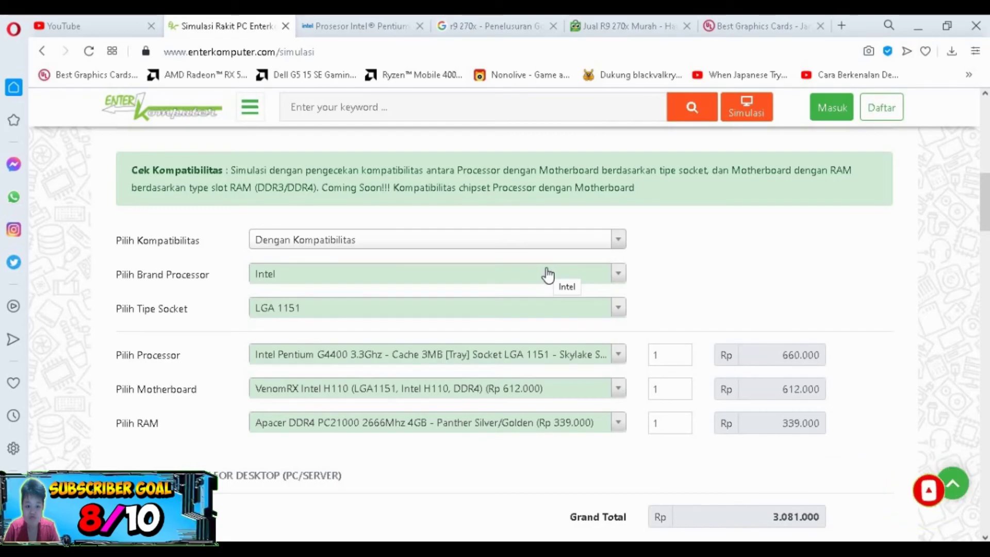
scroll(572, 294, up, 4)
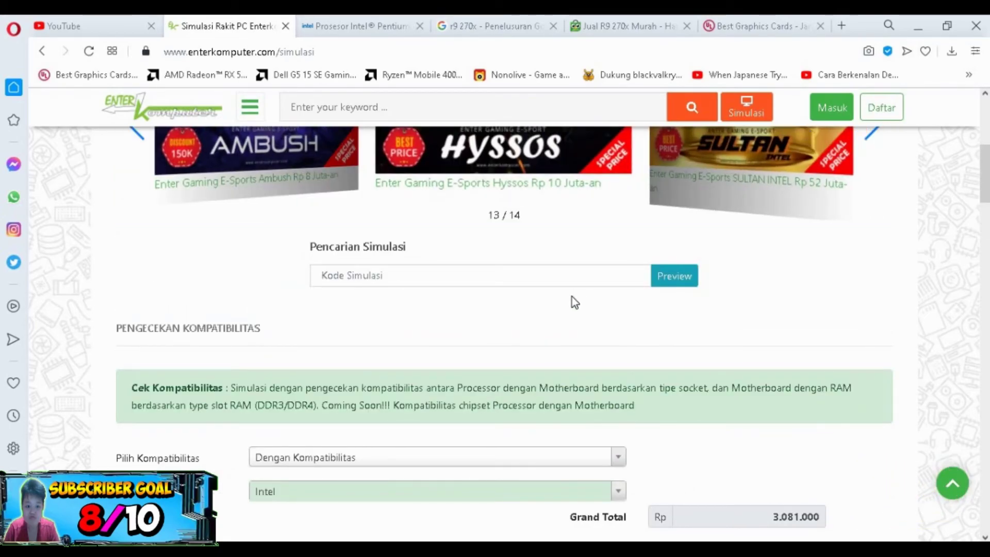
scroll(563, 305, up, 3)
scroll(568, 326, down, 15)
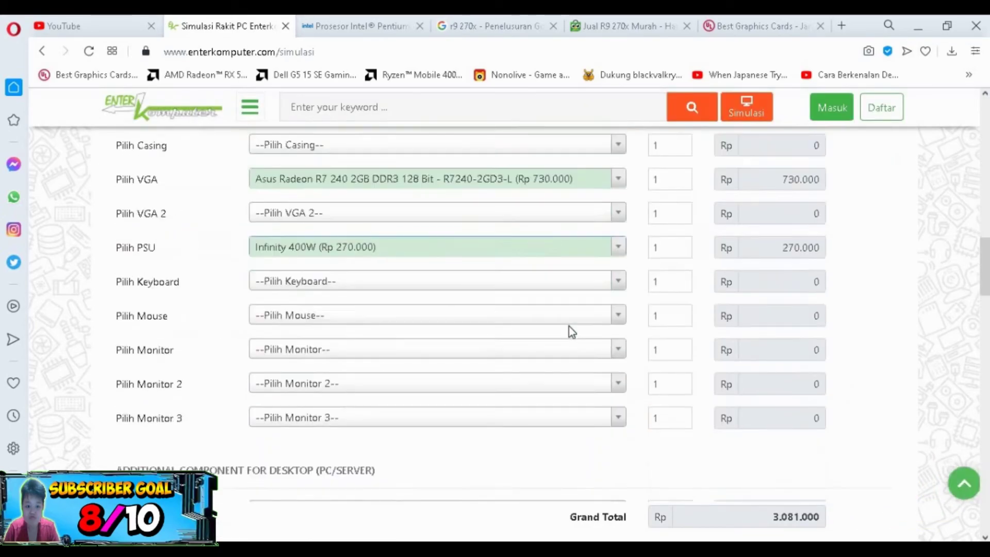
scroll(568, 326, down, 20)
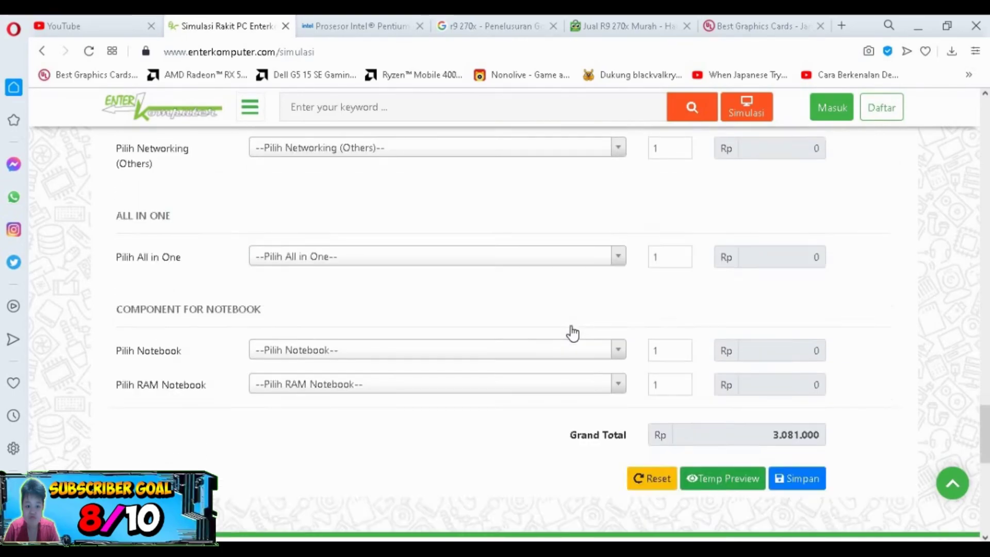
scroll(573, 334, down, 3)
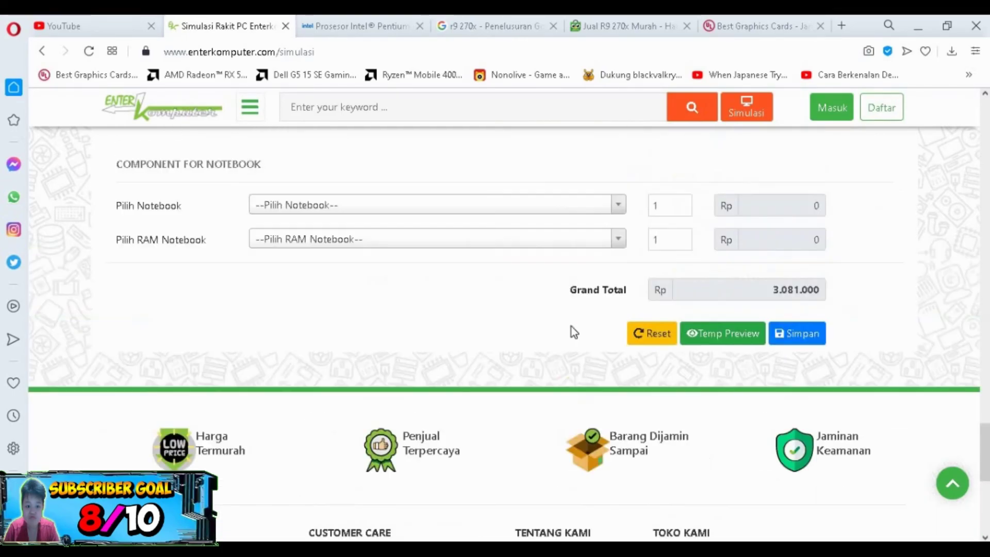
Step: Go back up the simulation form and review the selected processor, motherboard, RAM, hard disk, SSD, VGA and PSU with their prices
scroll(571, 330, up, 5)
scroll(571, 330, up, 9)
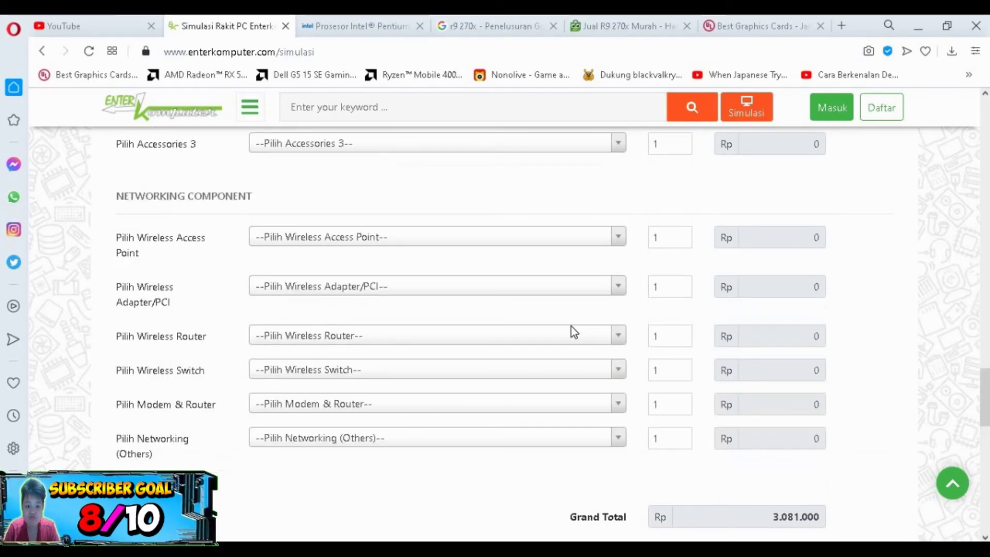
scroll(563, 332, up, 10)
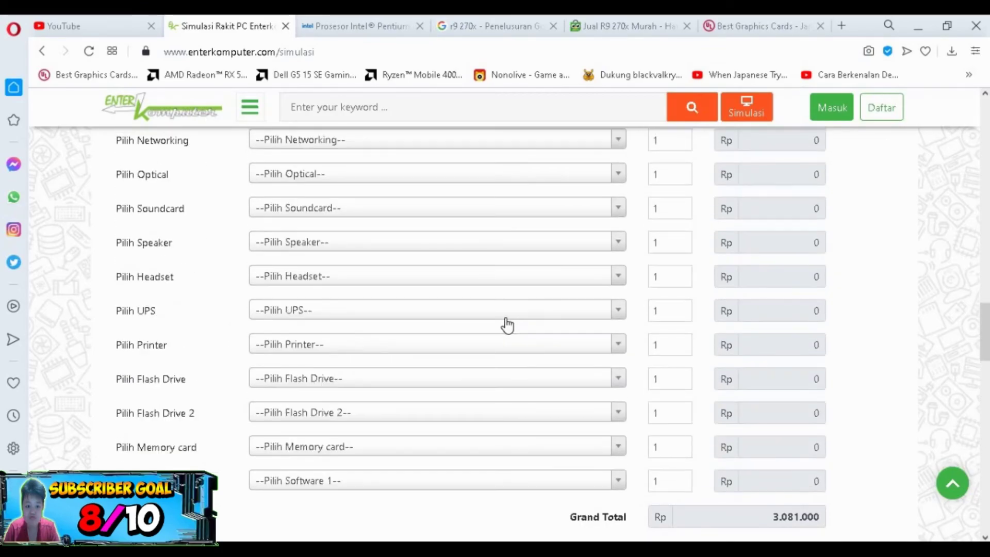
scroll(428, 333, up, 8)
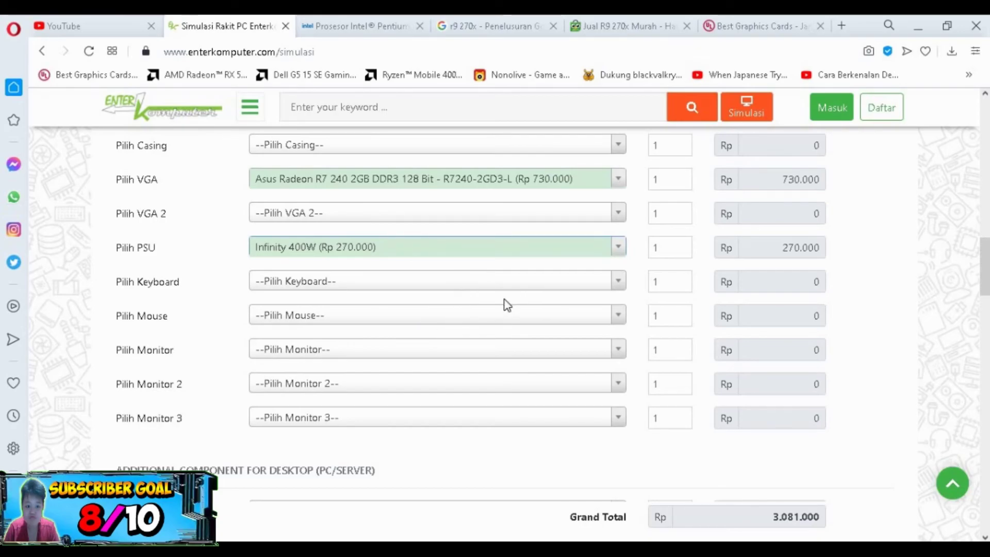
scroll(505, 304, up, 2)
scroll(505, 304, up, 15)
scroll(506, 304, down, 6)
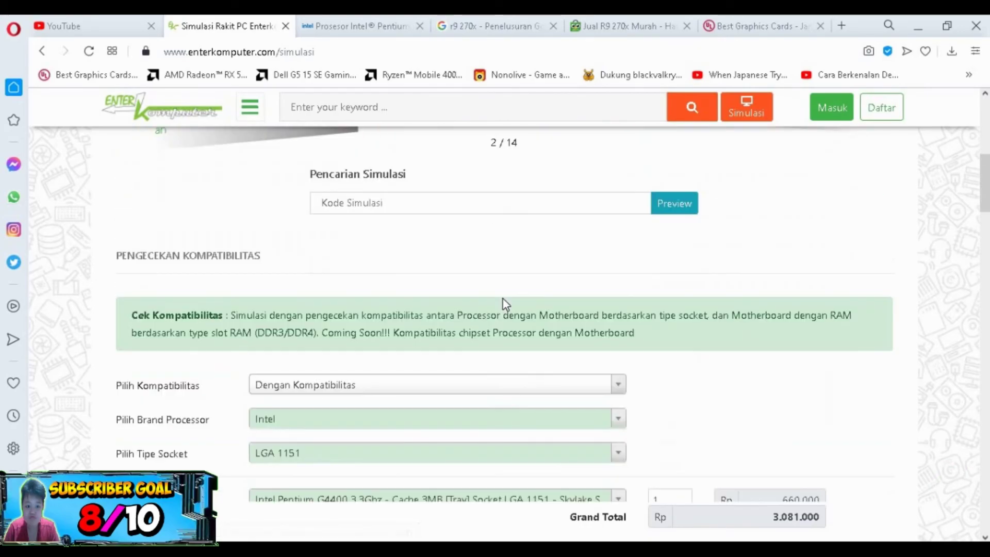
scroll(503, 300, down, 2)
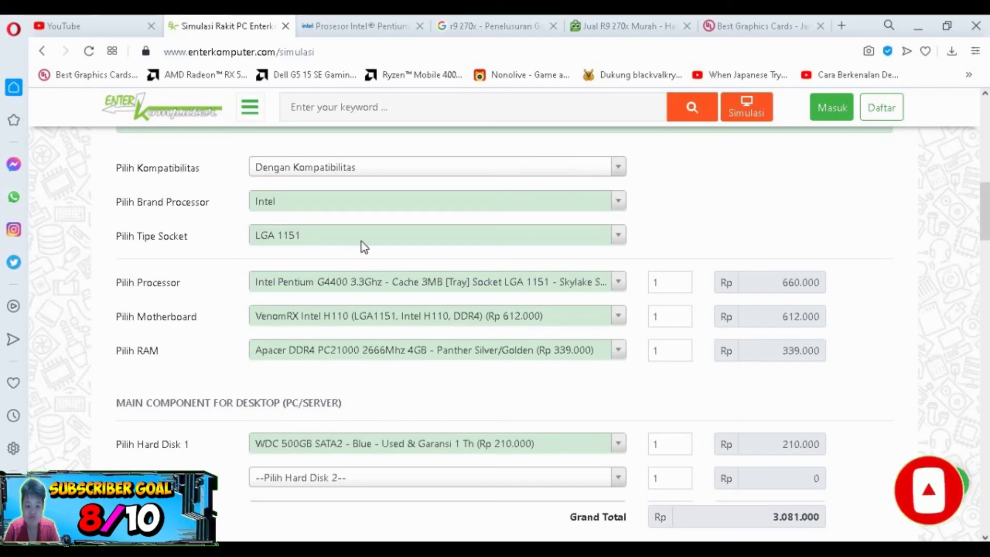
scroll(360, 249, down, 3)
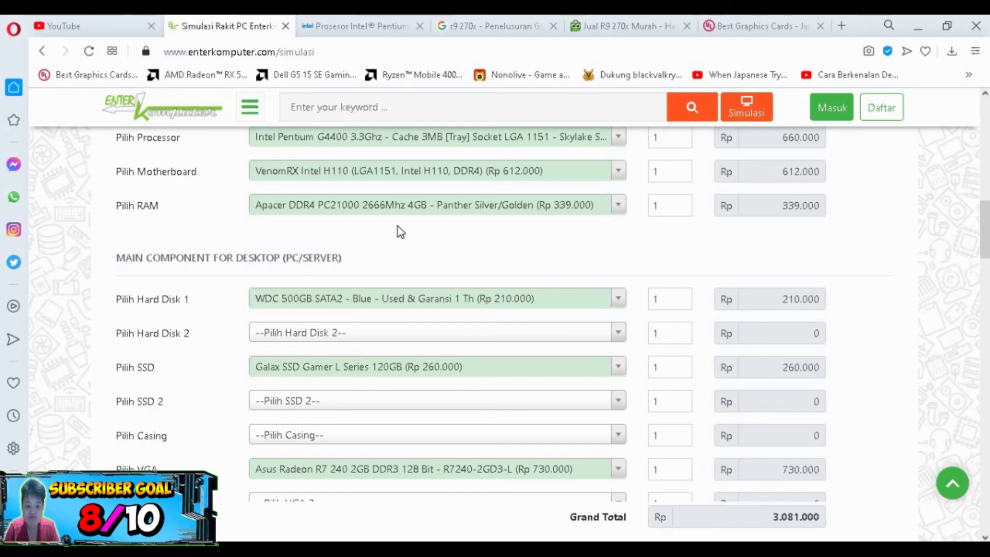
scroll(400, 230, down, 1)
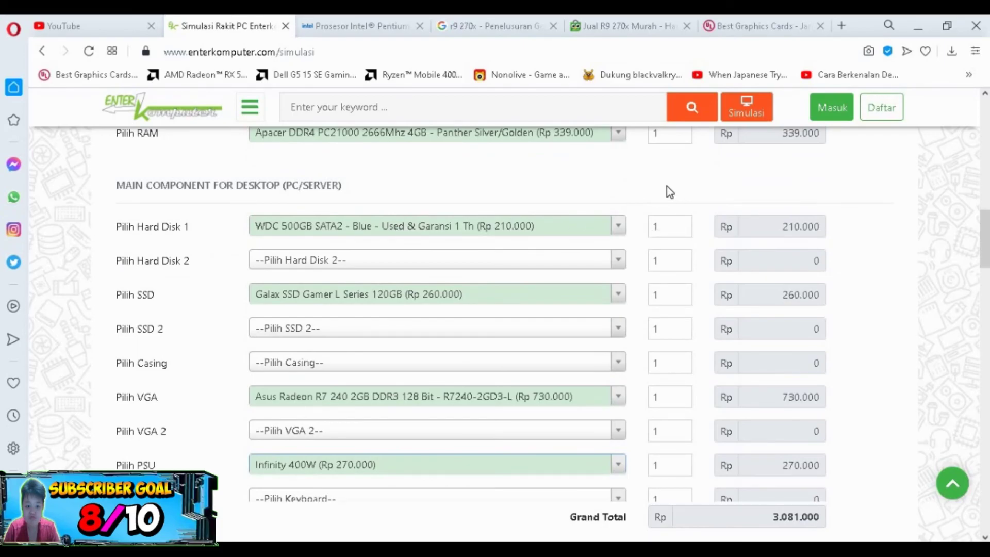
scroll(694, 239, up, 1)
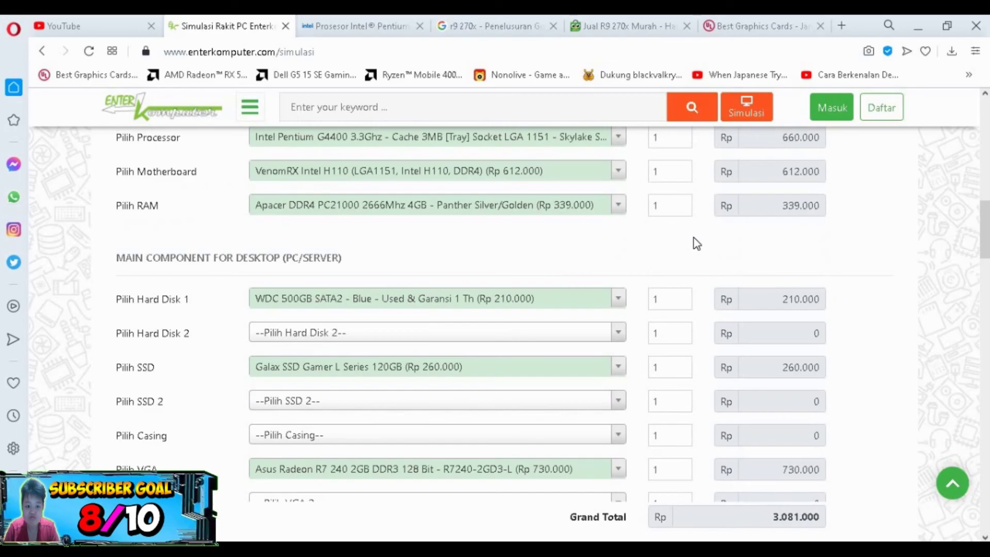